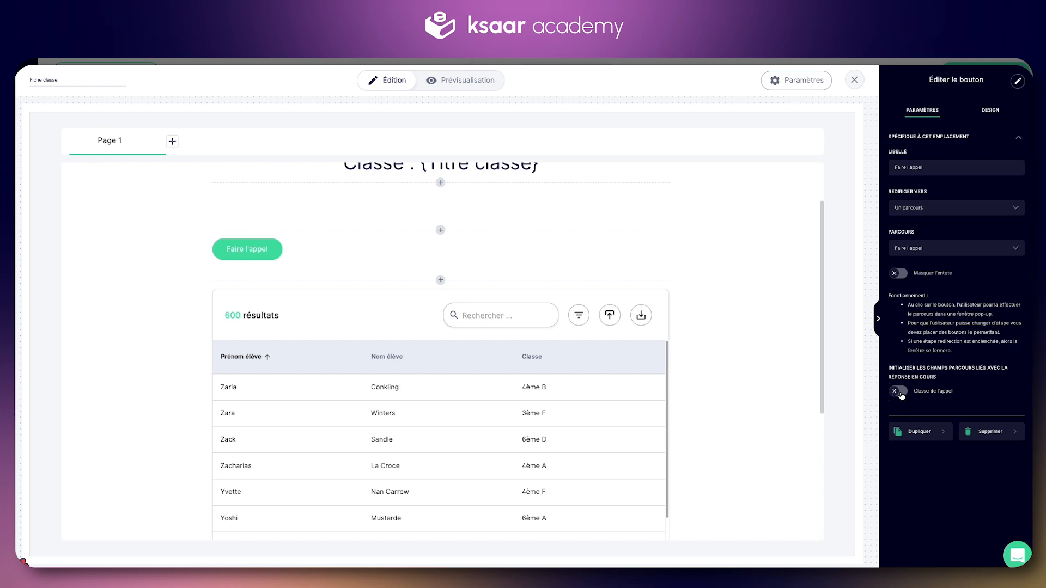
# Enable initialising the Classe de l'appel field from the current response on the Faire l'appel button.
pyautogui.tripleClick(944, 390)
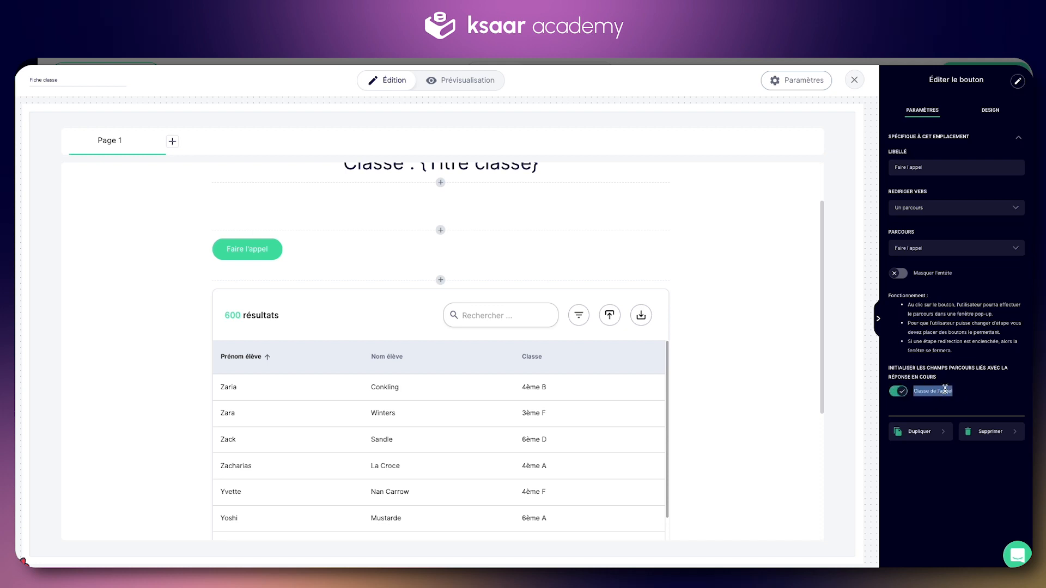
pyautogui.click(945, 389)
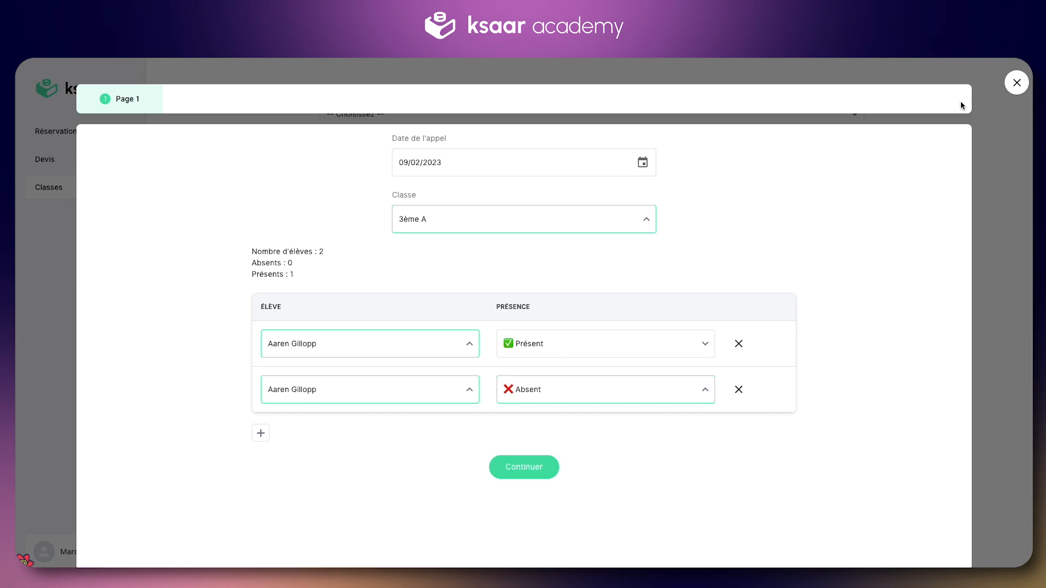
# Open the Faire l'appel form from the 6ème F class record to check its Classe field, and close both pop-ups.
pyautogui.click(1015, 83)
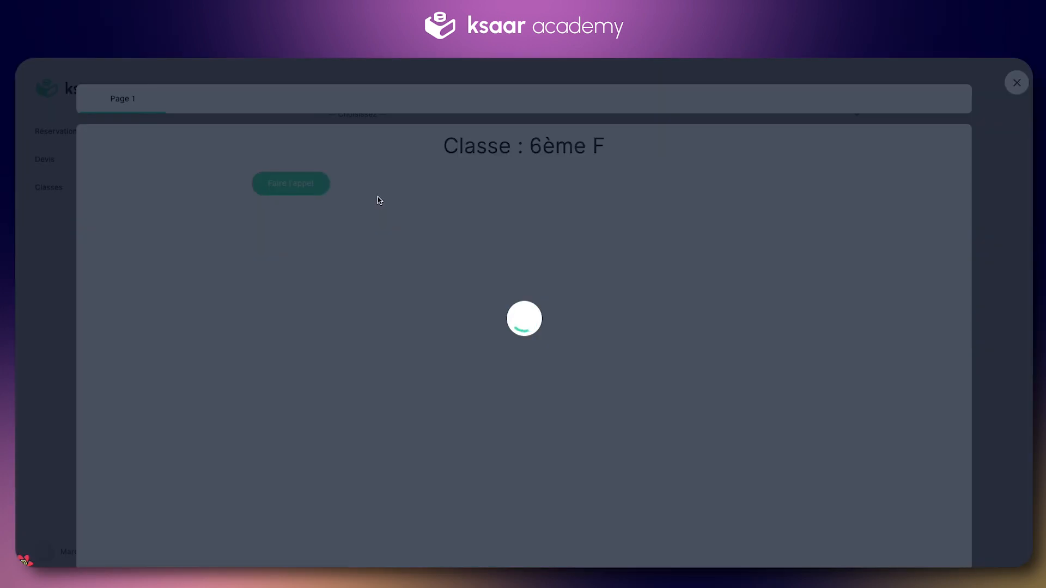
pyautogui.click(299, 182)
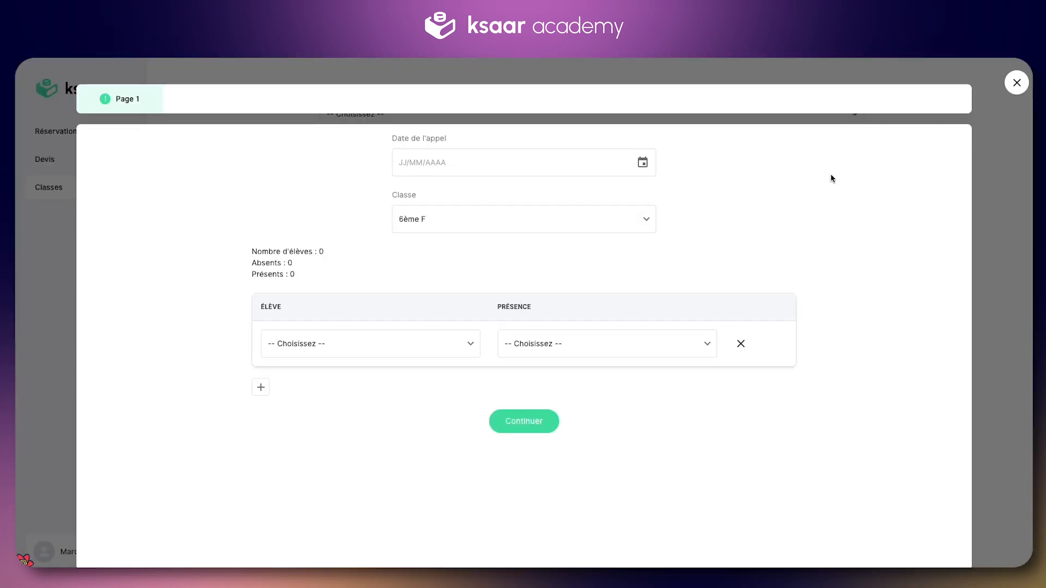
pyautogui.click(1016, 82)
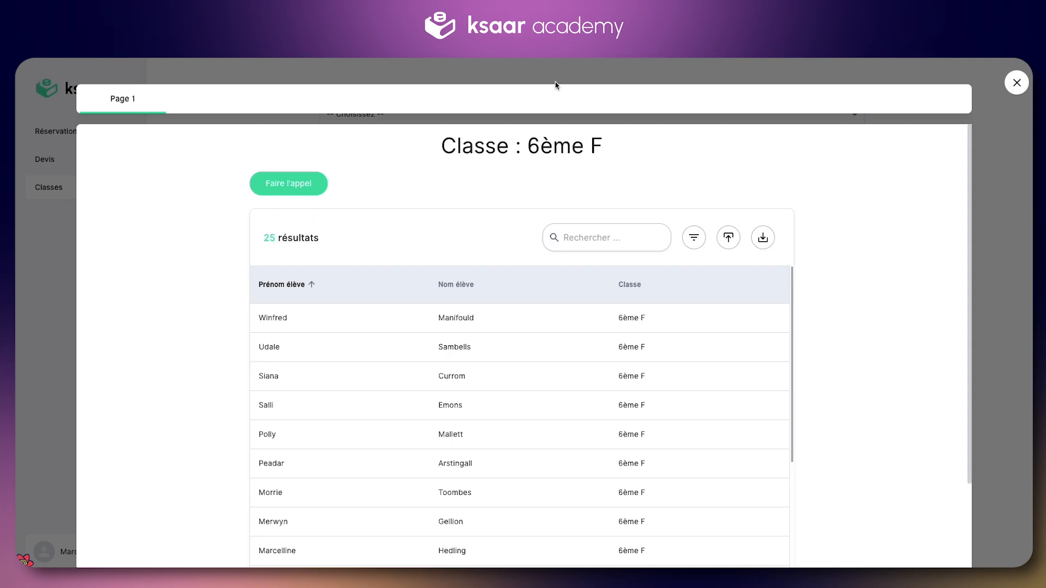
pyautogui.click(1016, 83)
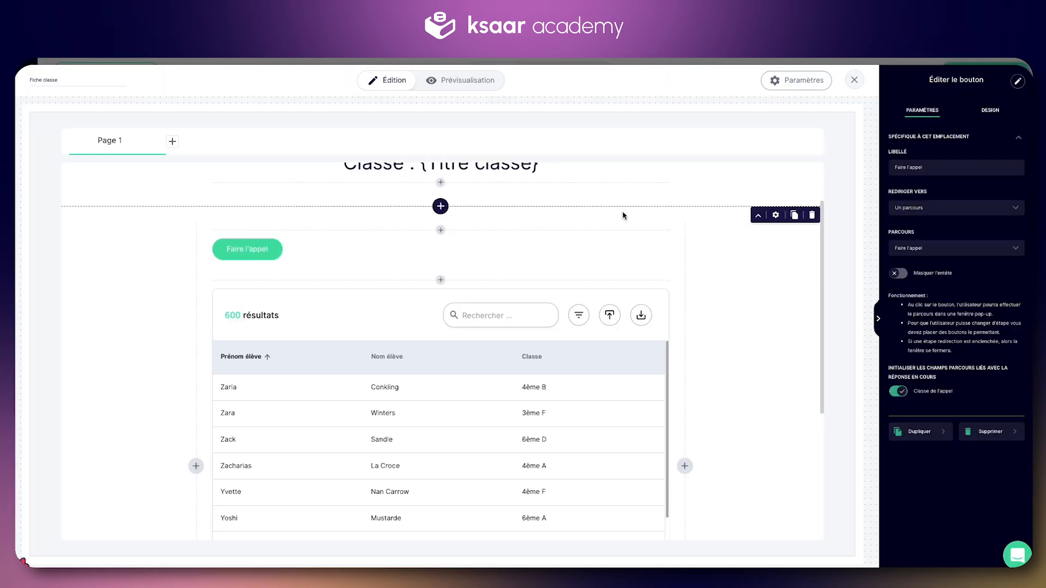
# Add a loop before Page 1 in the Faire l'appel workflow and make it iterate over Élève.
pyautogui.click(1017, 81)
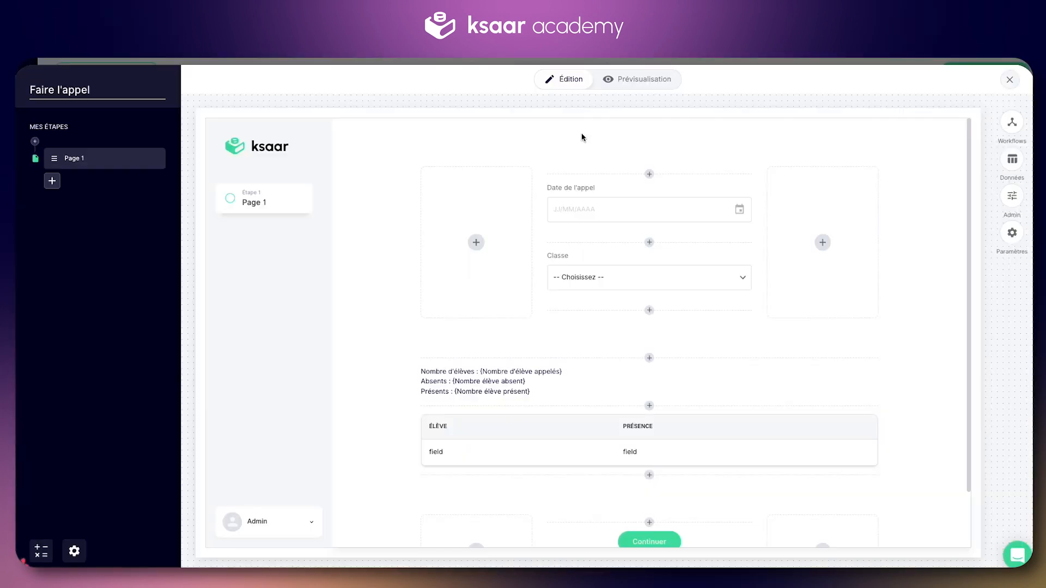
pyautogui.click(35, 141)
pyautogui.click(105, 234)
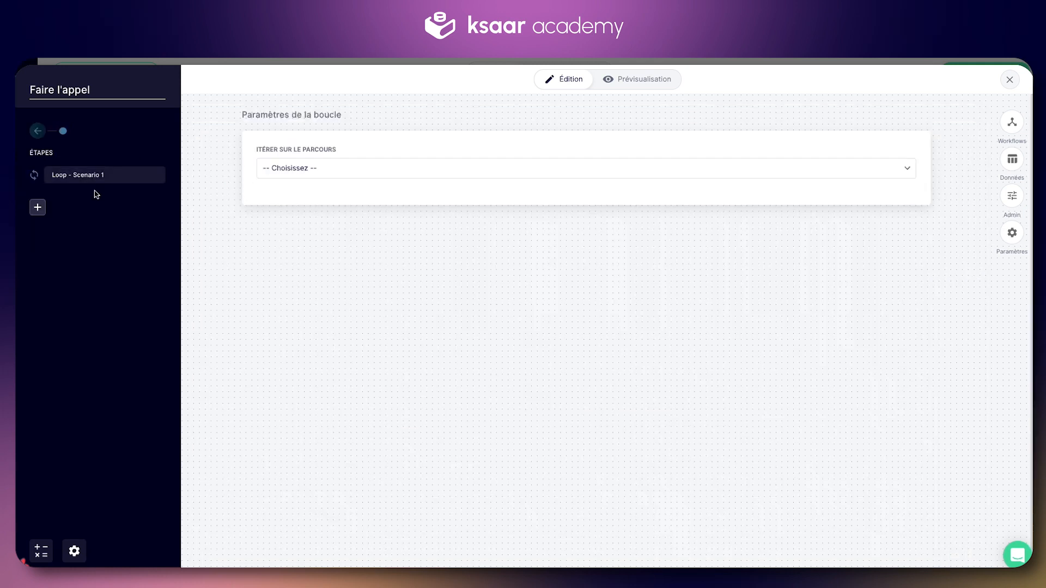
pyautogui.click(342, 168)
pyautogui.scroll(-1, 343, 233)
pyautogui.scroll(1, 343, 234)
pyautogui.write('el')
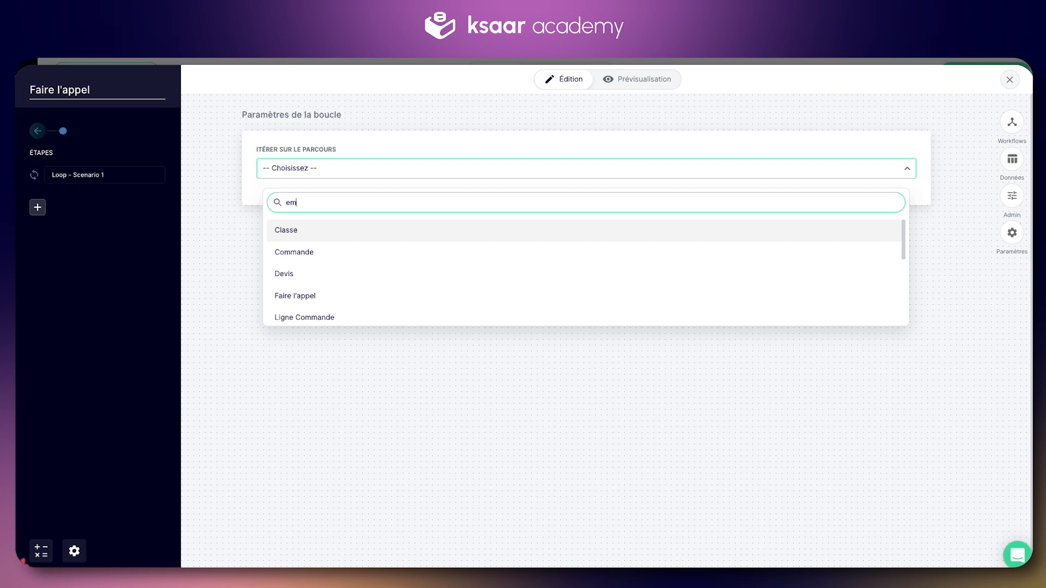
pyautogui.click(327, 273)
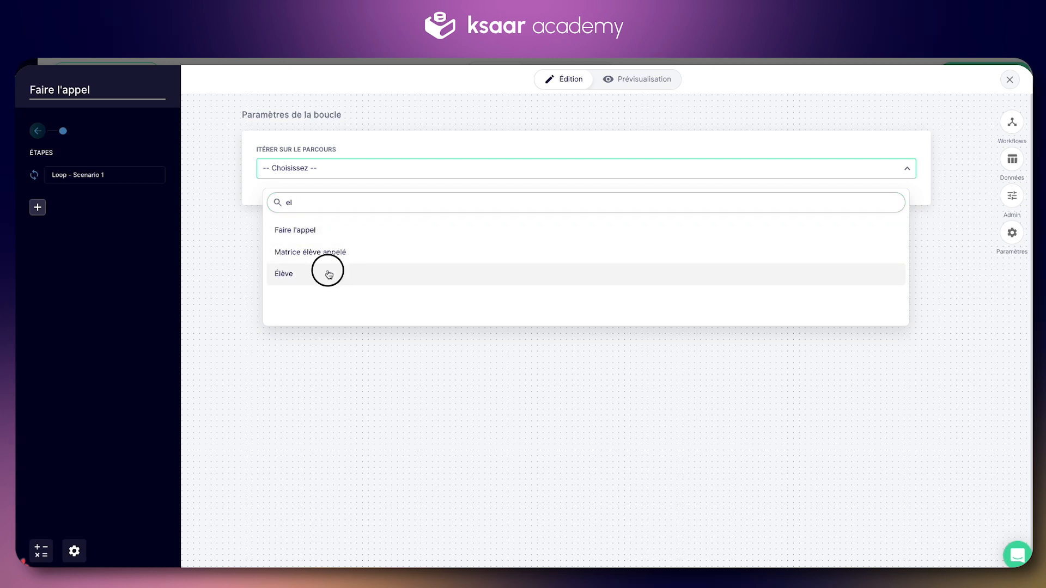
# Filter the loop so Classe élève's selected response is Égal à Un champ de ce parcours, Classe de l'appel.
pyautogui.click(518, 234)
pyautogui.write('class')
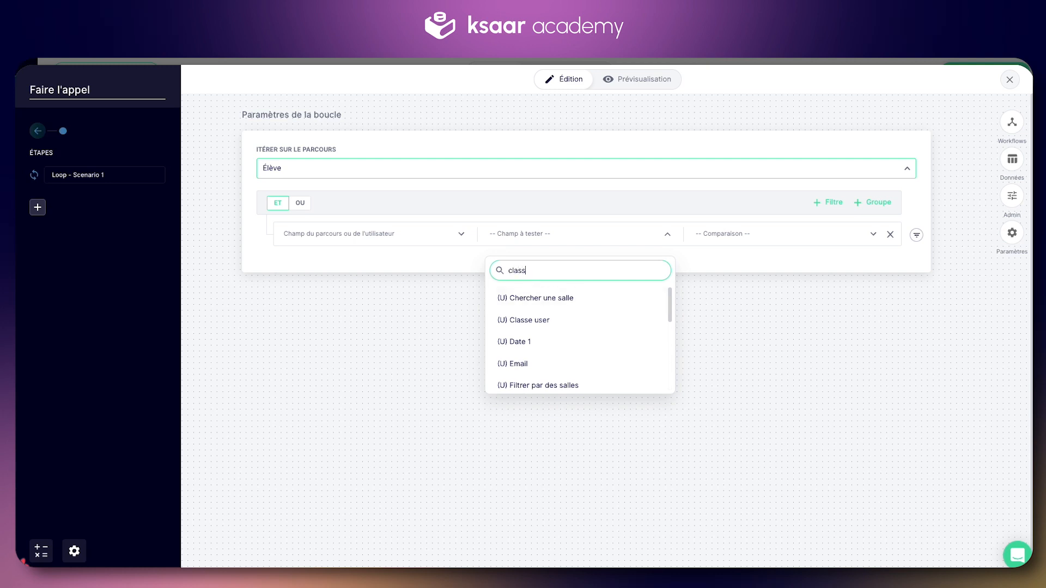
pyautogui.click(551, 318)
pyautogui.click(776, 237)
pyautogui.click(775, 315)
pyautogui.click(812, 234)
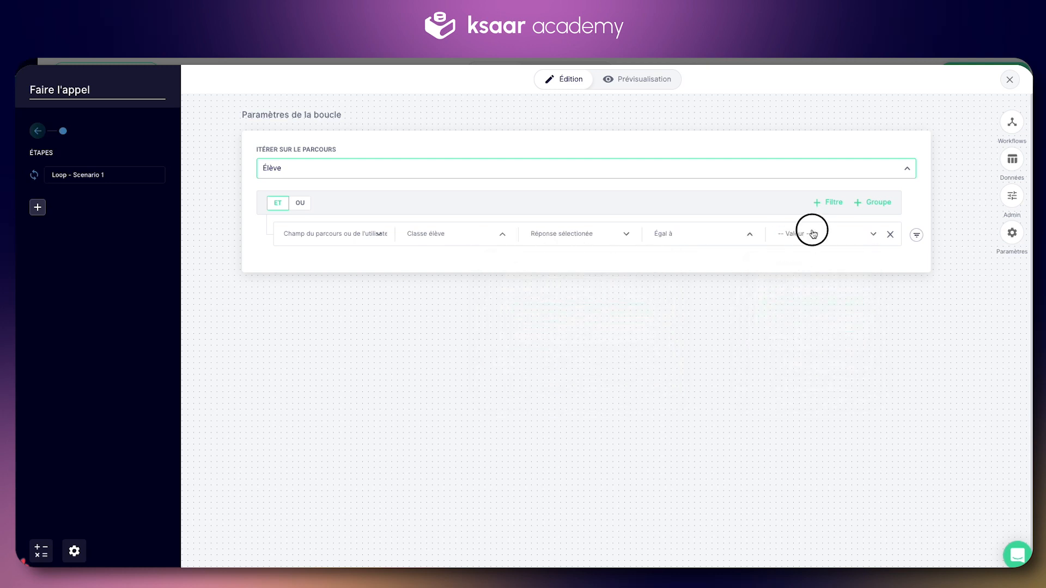
pyautogui.click(839, 345)
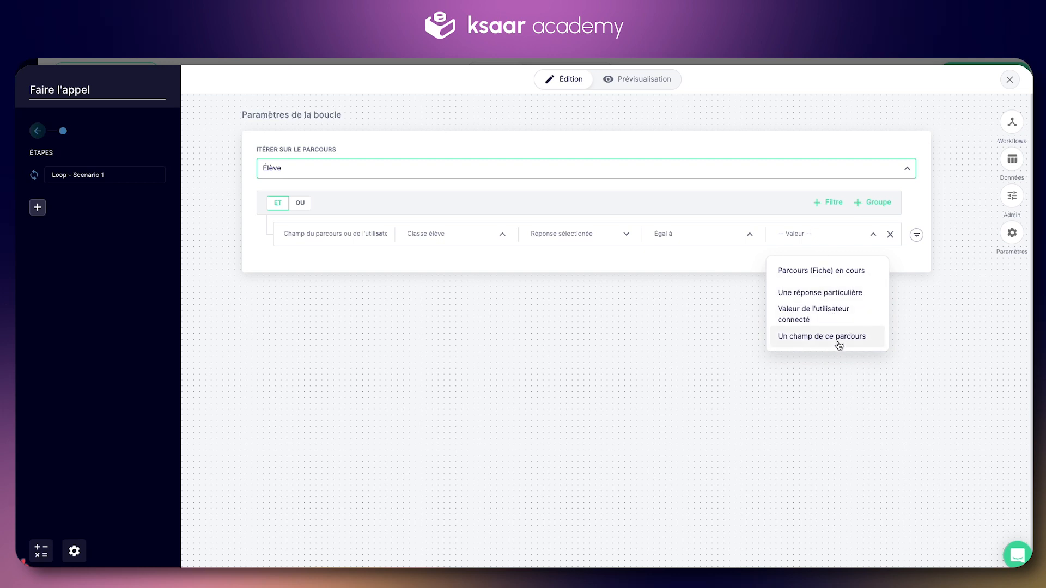
pyautogui.click(836, 238)
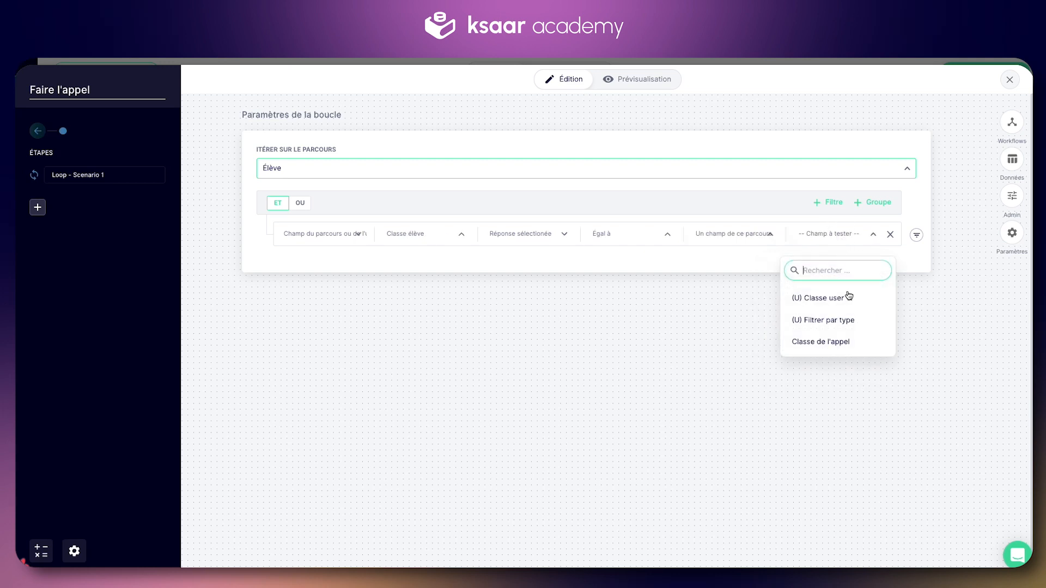
pyautogui.click(839, 345)
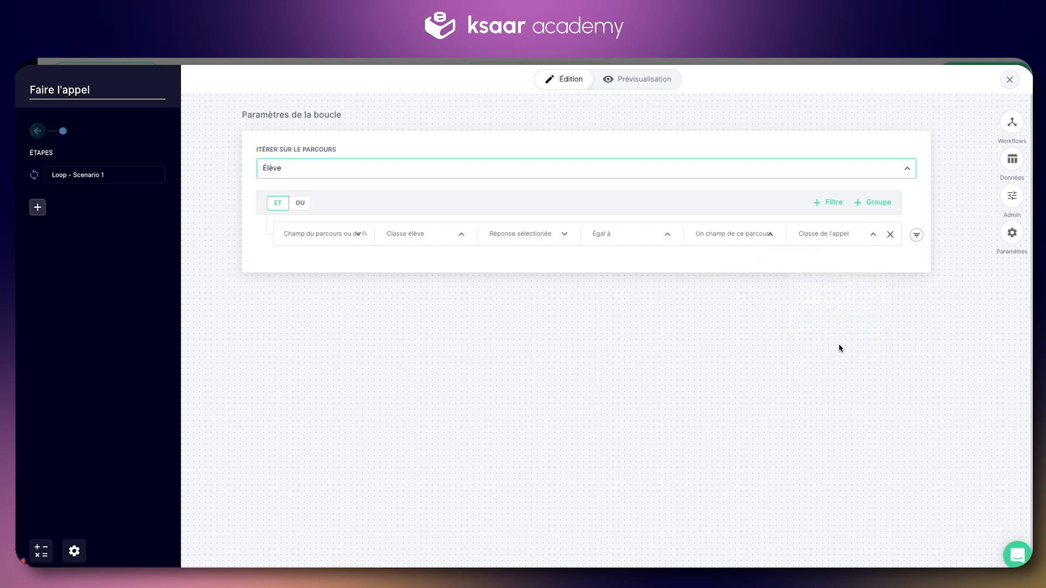
# Return to the Fiche classe layout and review the Classe de l'appel initialisation option of the Faire l'appel button.
pyautogui.click(37, 132)
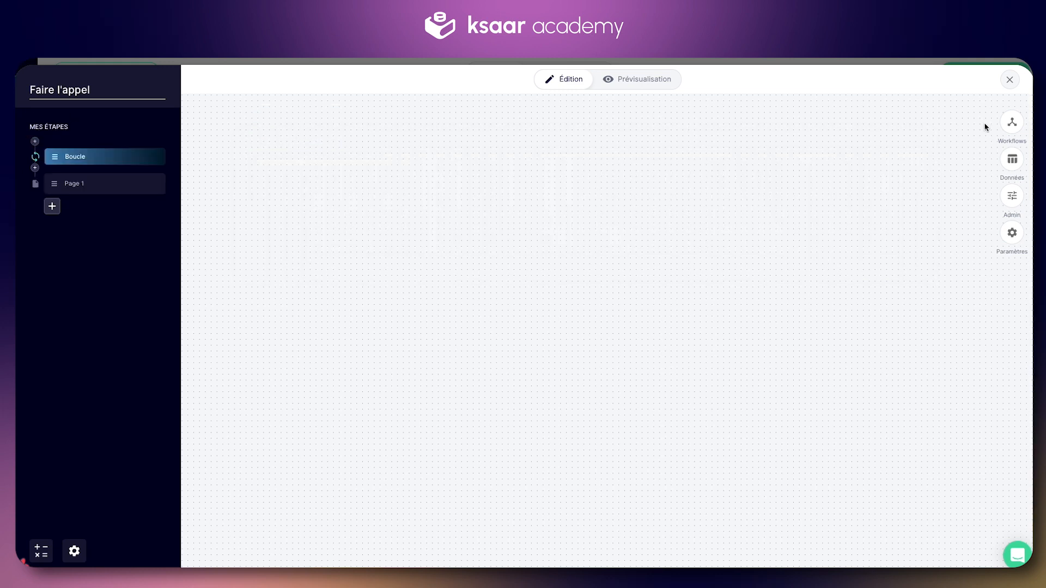
pyautogui.click(1009, 79)
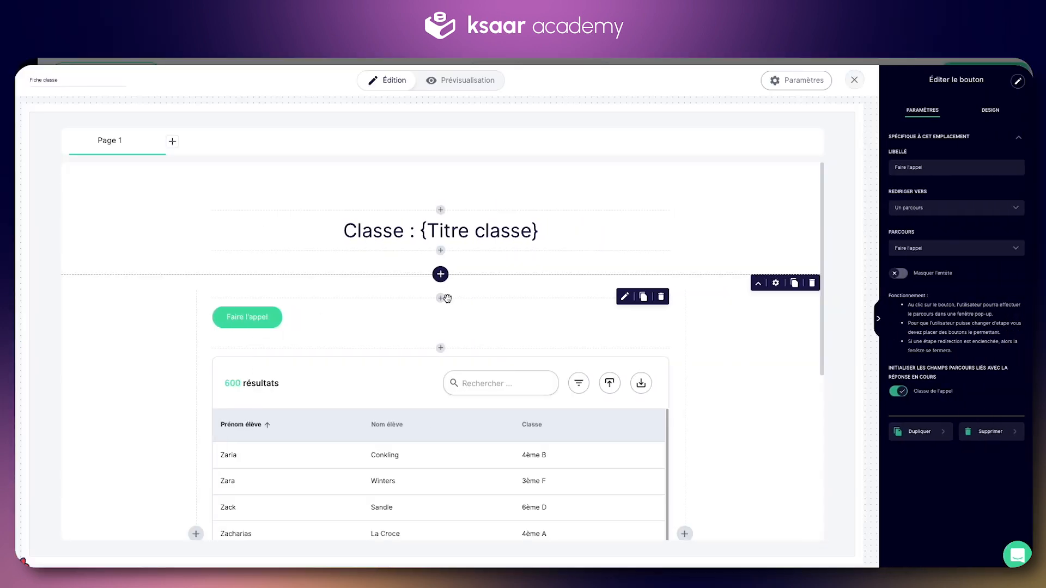
pyautogui.moveTo(912, 390); pyautogui.dragTo(953, 391)
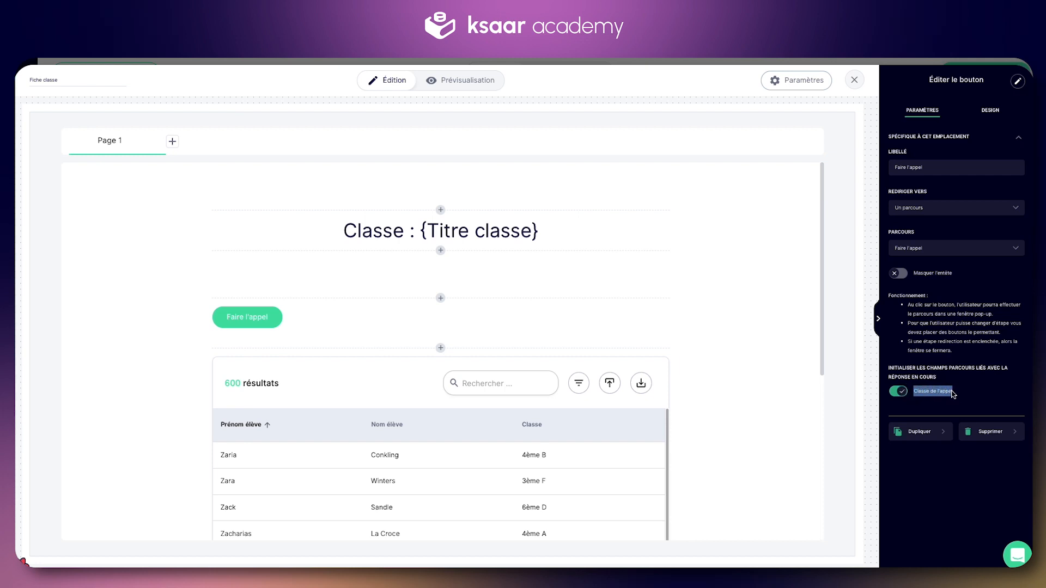
pyautogui.click(936, 385)
pyautogui.doubleClick(934, 388)
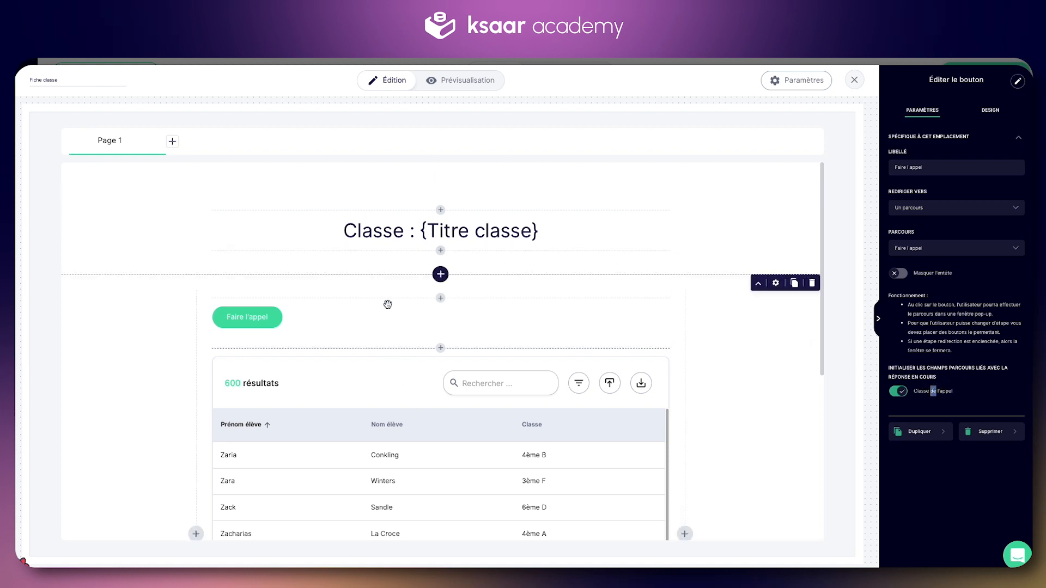
# Reopen the loop in the Faire l'appel workflow and add a Créer un enregistrement action inside it.
pyautogui.click(1017, 82)
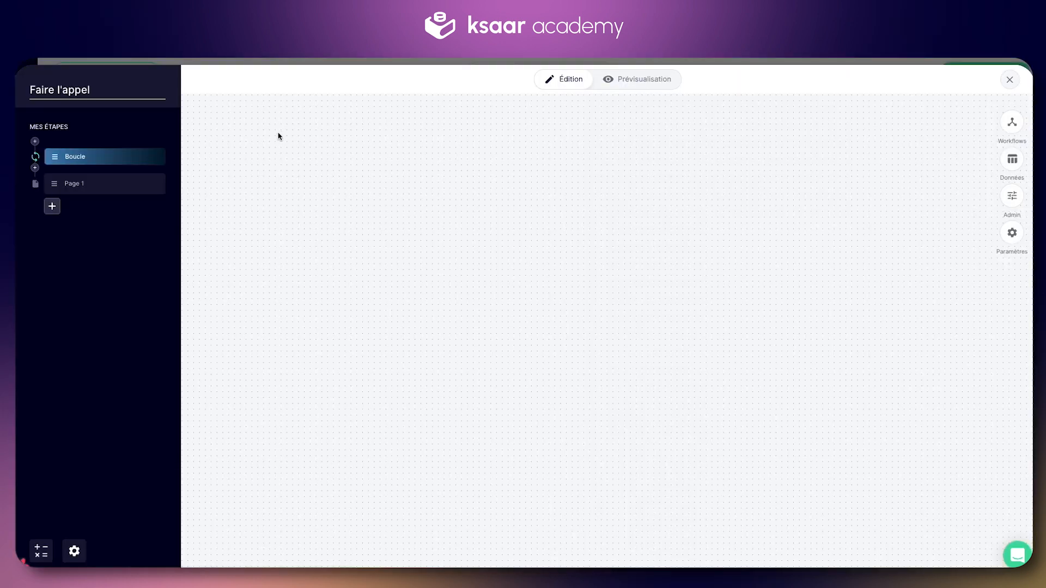
pyautogui.click(95, 159)
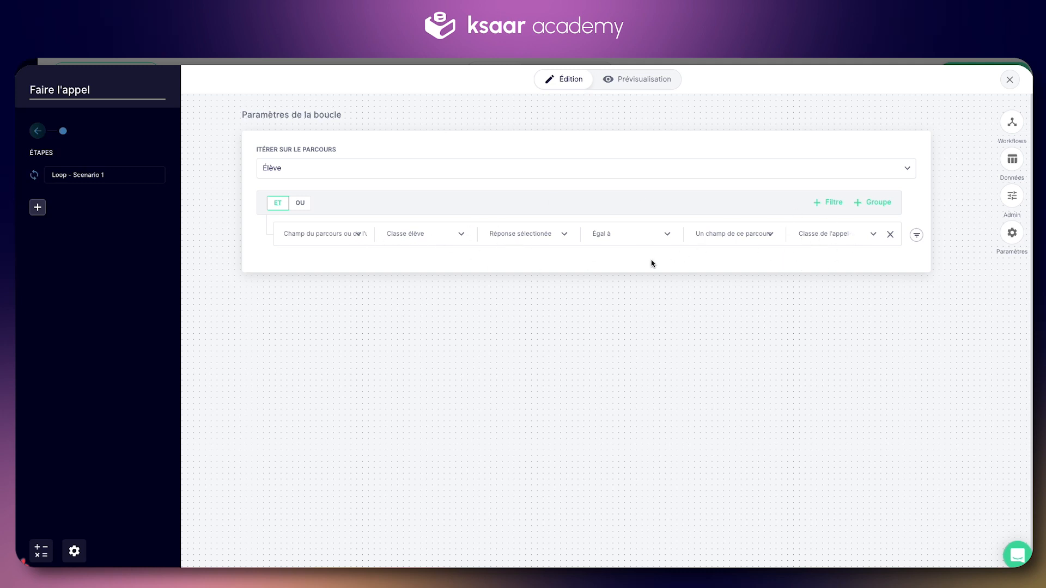
pyautogui.click(38, 207)
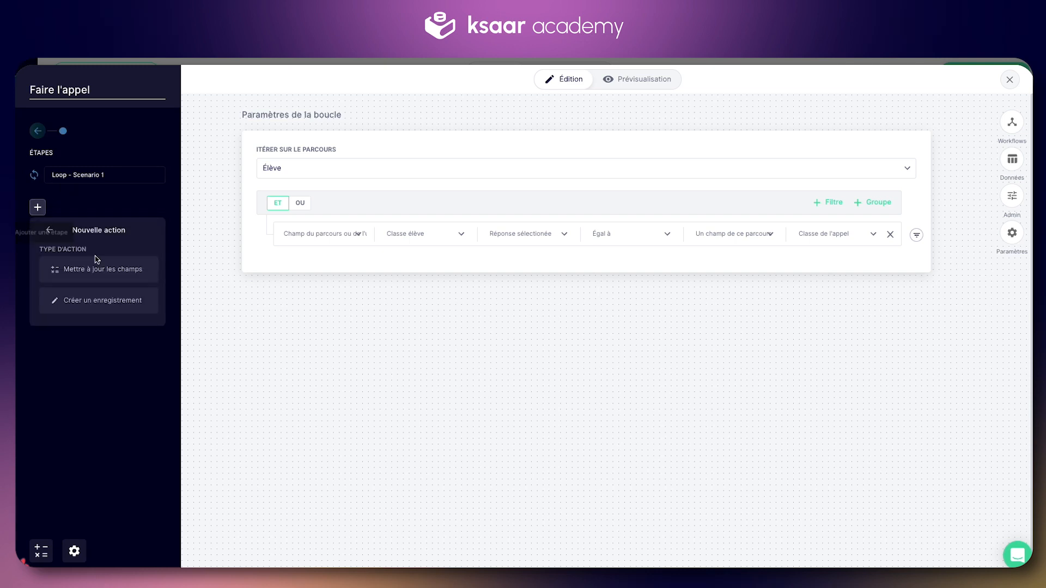
pyautogui.click(98, 303)
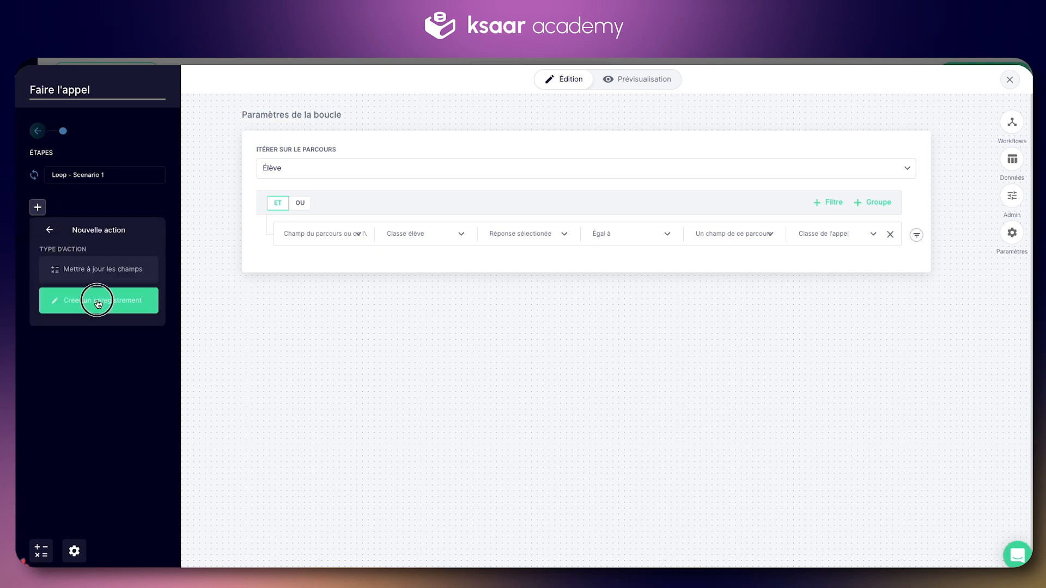
pyautogui.click(93, 212)
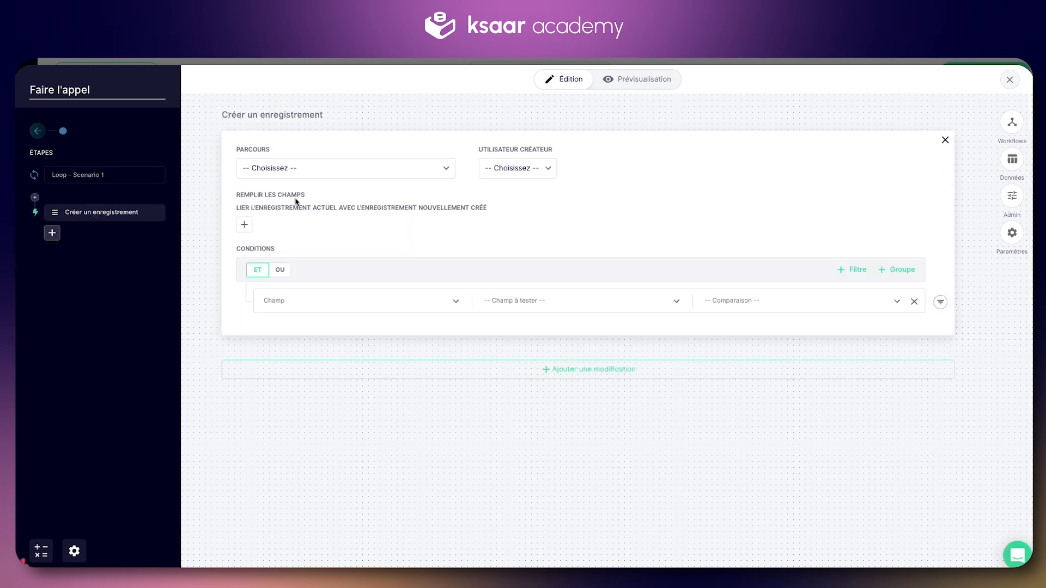
# Make the action create records in Matrice élève appelé with L'utilisateur connecté as the creator.
pyautogui.click(267, 180)
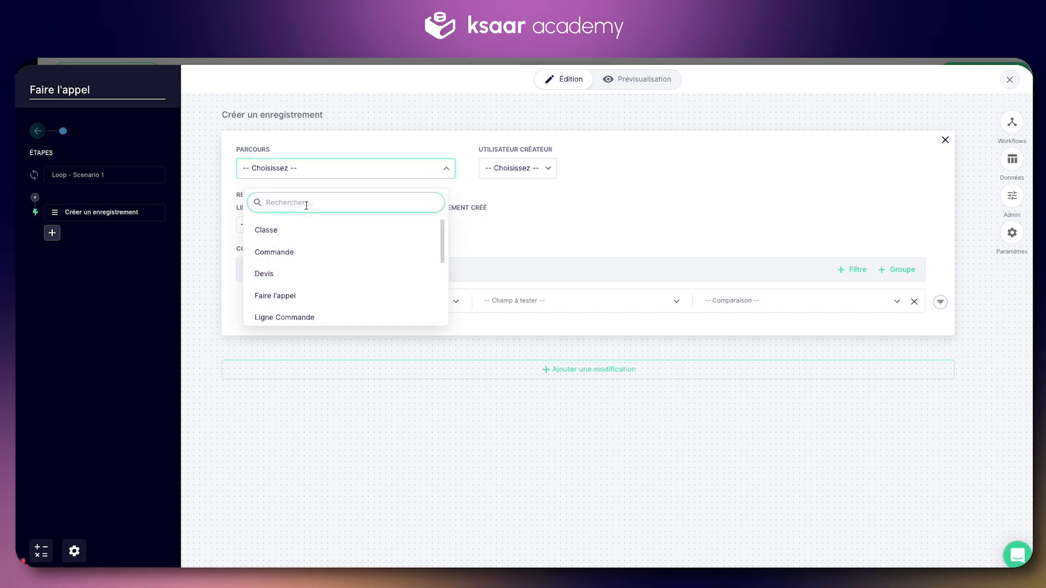
pyautogui.write('matrice')
pyautogui.click(331, 231)
pyautogui.click(520, 169)
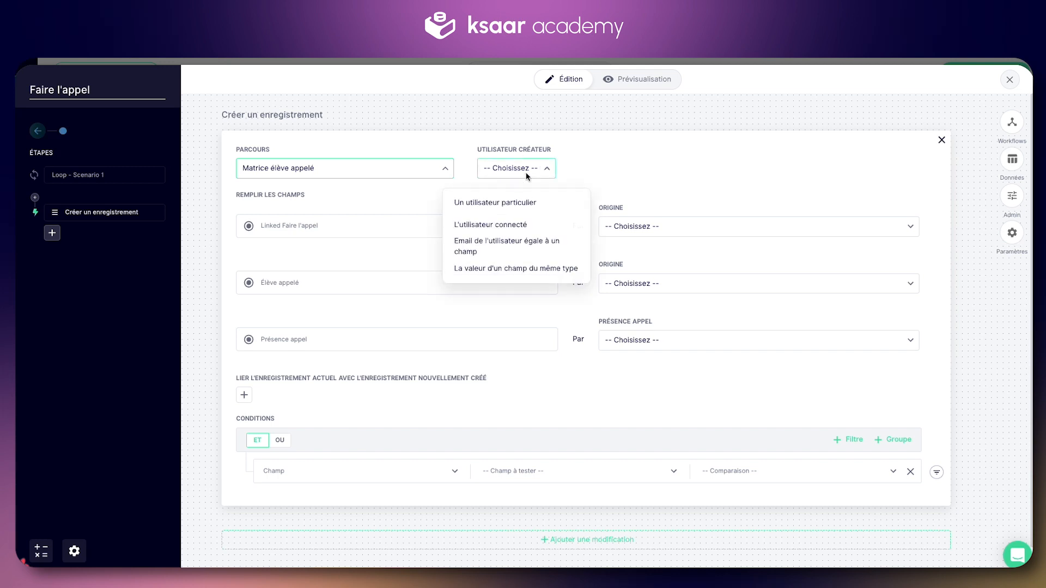
pyautogui.click(517, 226)
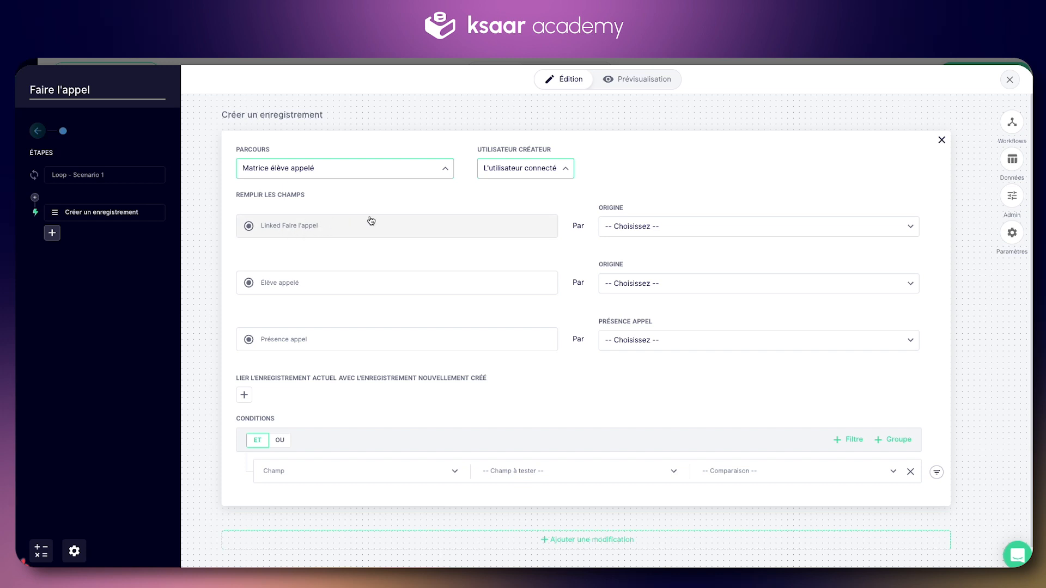
# Fill Linked Faire l'appel with Enregistrement en cours and Élève appelé with La valeur d'un champ du même type, using the loop's Identifiant.
pyautogui.click(670, 233)
pyautogui.click(685, 328)
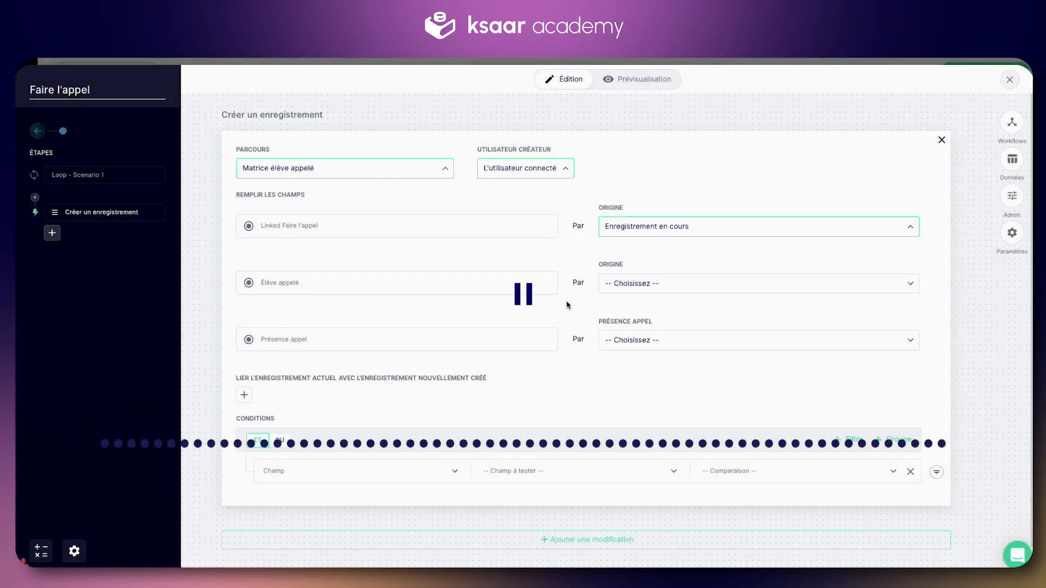
pyautogui.click(628, 284)
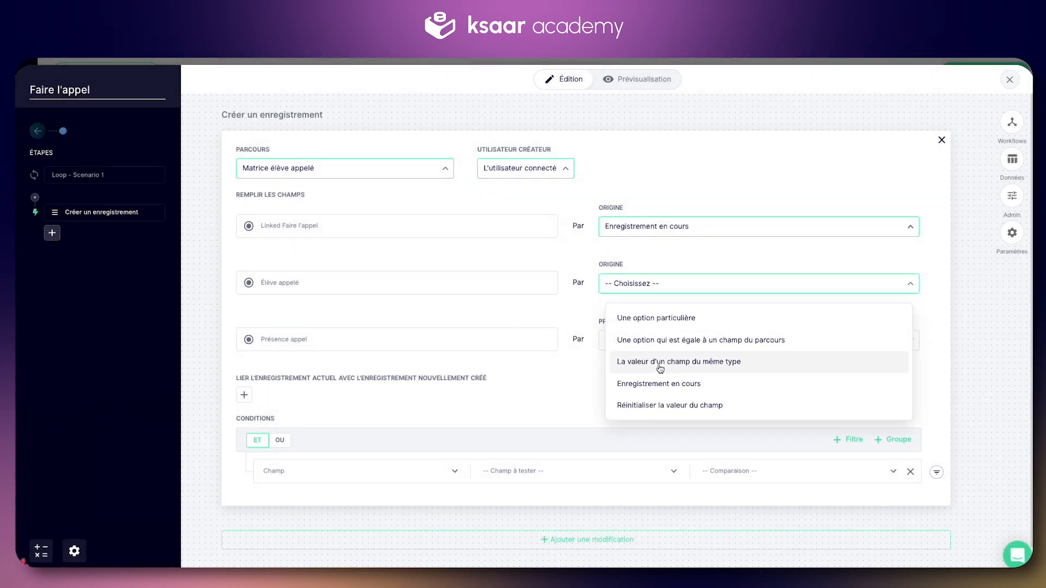
pyautogui.click(659, 368)
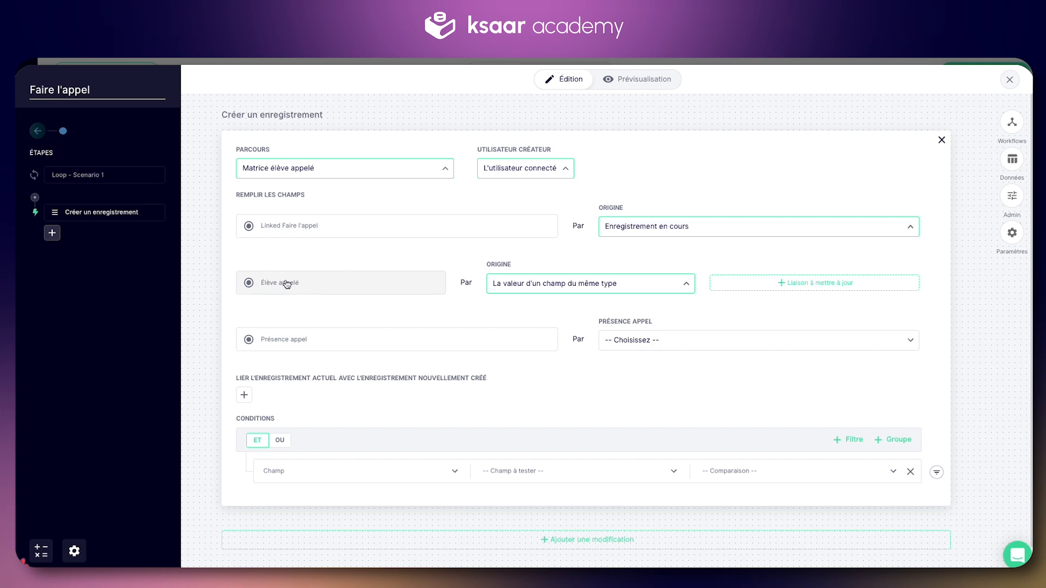
pyautogui.click(745, 287)
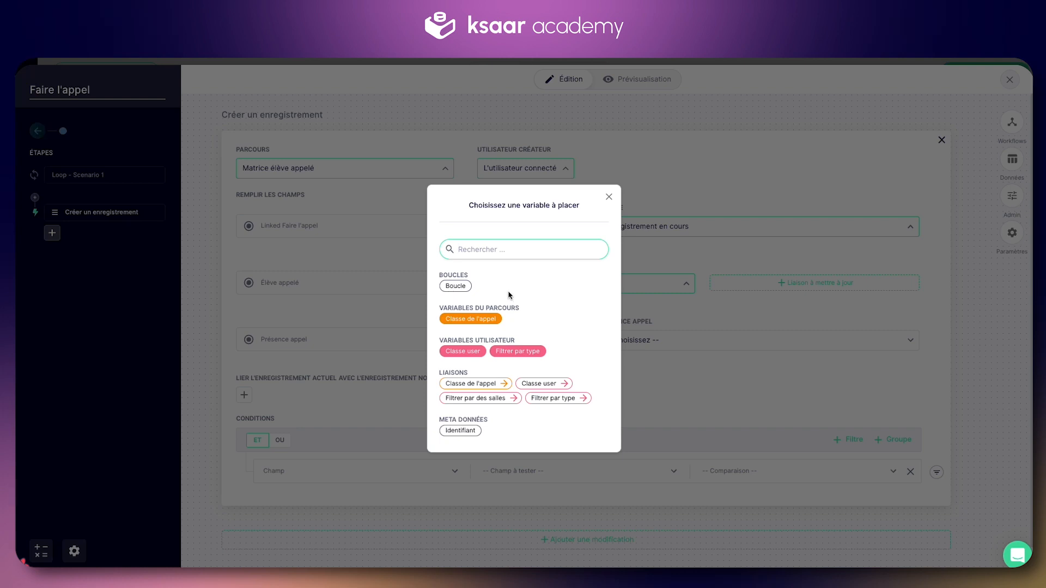
pyautogui.click(459, 286)
pyautogui.moveTo(439, 262); pyautogui.dragTo(461, 263)
pyautogui.click(468, 264)
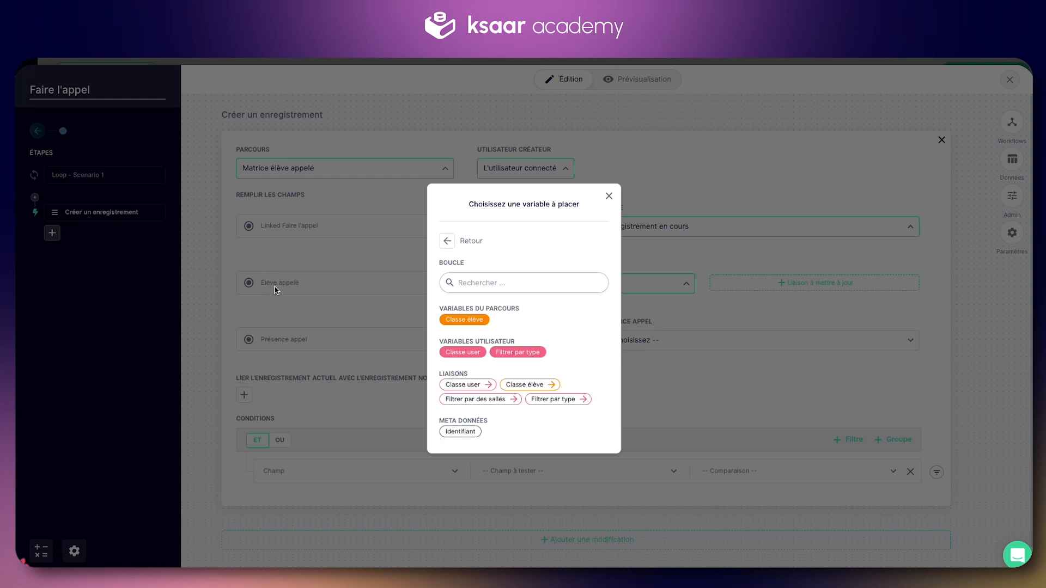
pyautogui.click(459, 431)
pyautogui.click(671, 340)
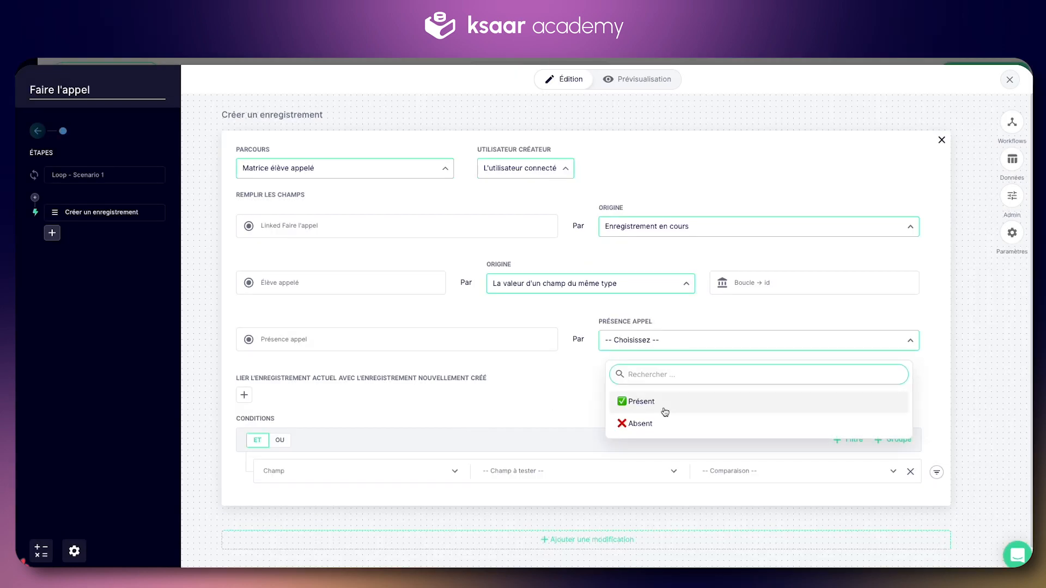
pyautogui.click(658, 433)
pyautogui.click(641, 341)
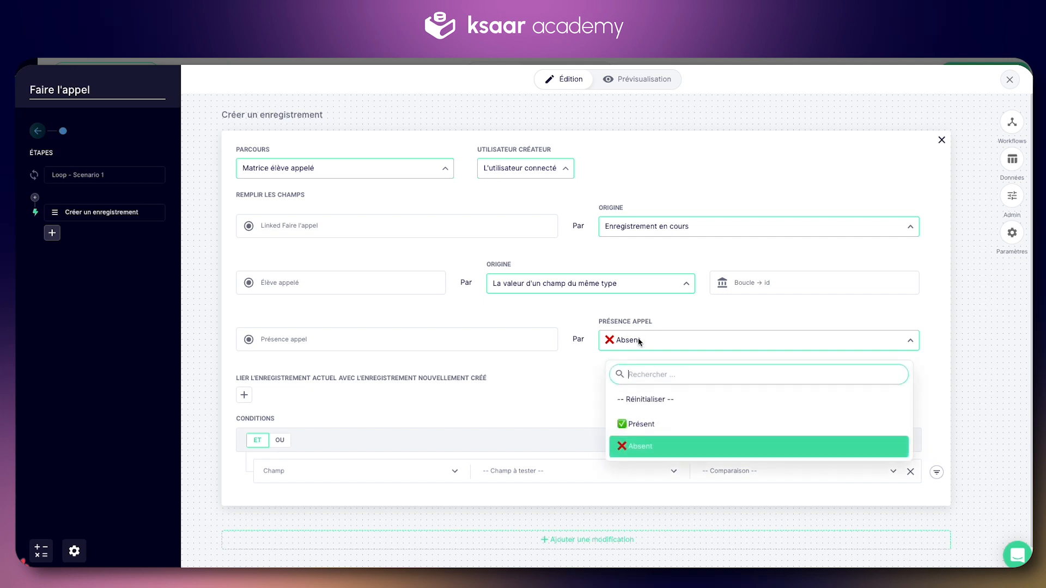
pyautogui.click(654, 404)
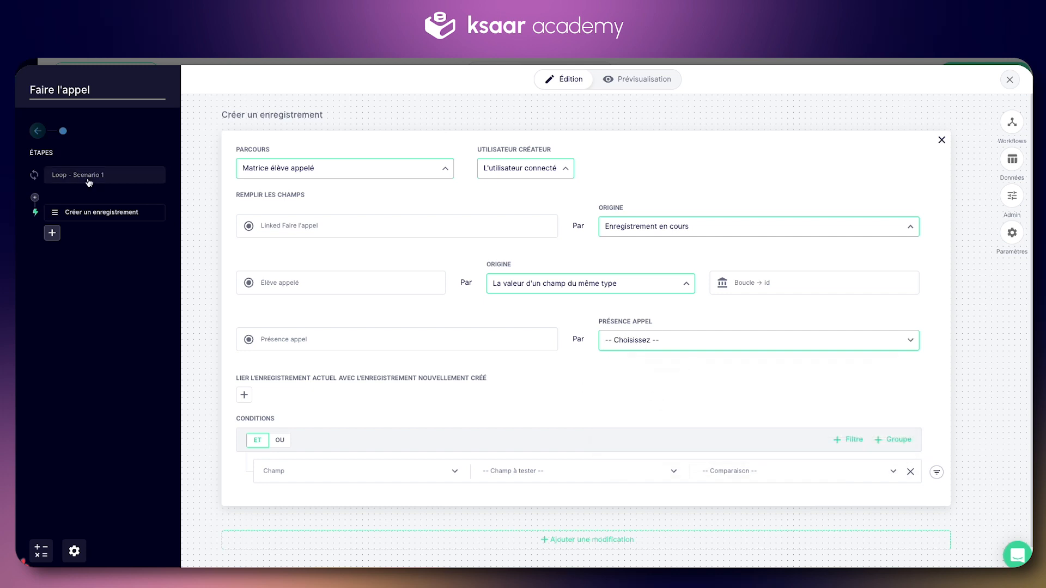
# Return to the Faire l'appel form page, launch Faire l'appel from the 6ème F class record and review the pre-filled student rows.
pyautogui.click(37, 131)
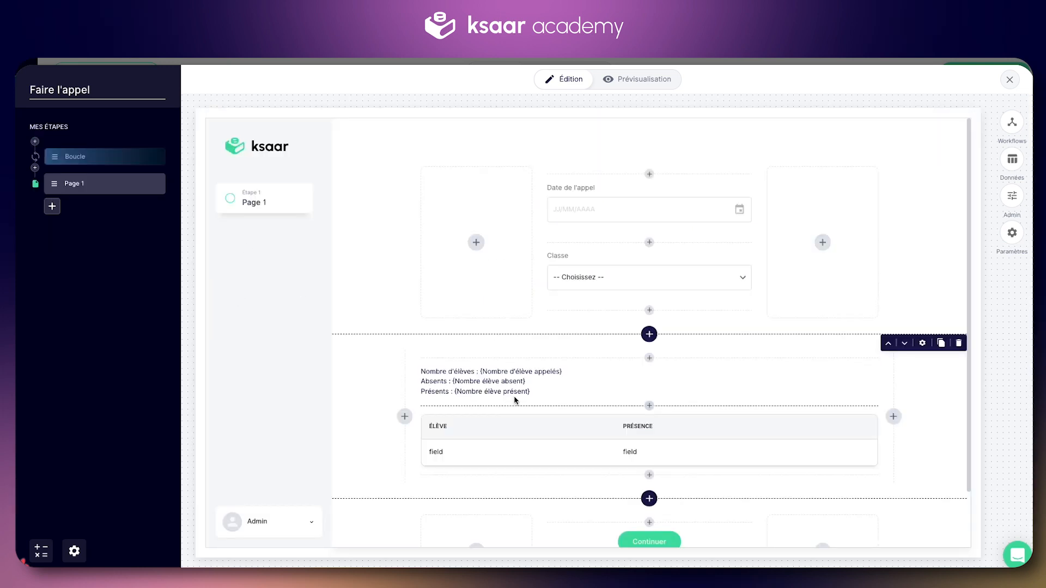
pyautogui.scroll(-1, 516, 382)
pyautogui.scroll(1, 519, 397)
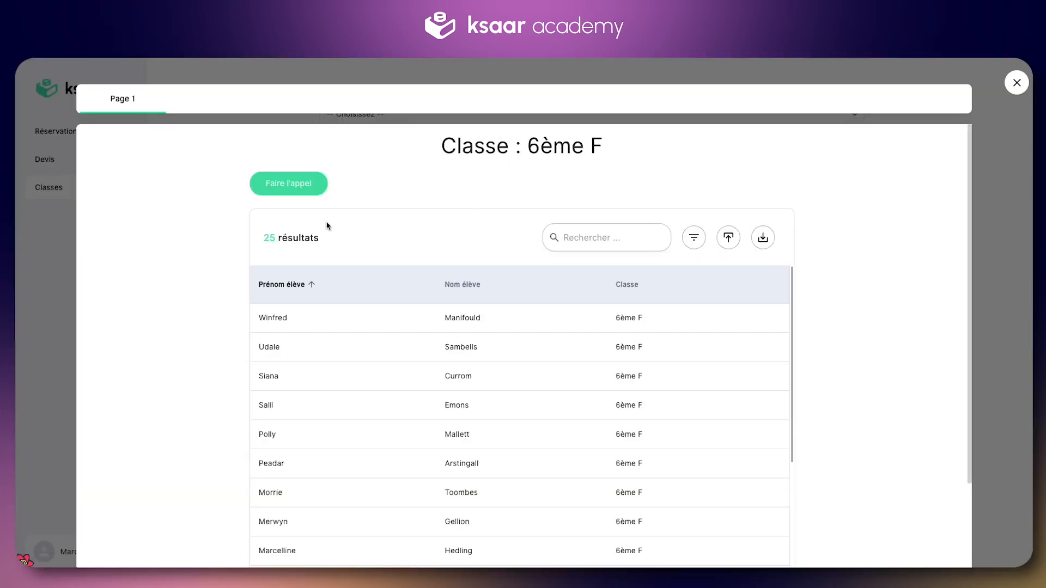
pyautogui.click(298, 183)
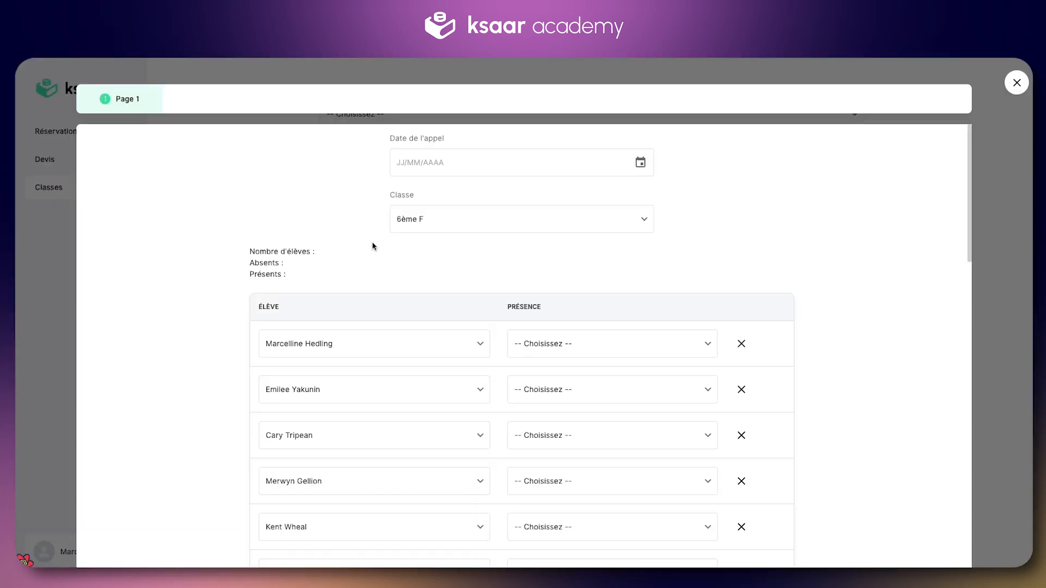
pyautogui.scroll(-18, 398, 219)
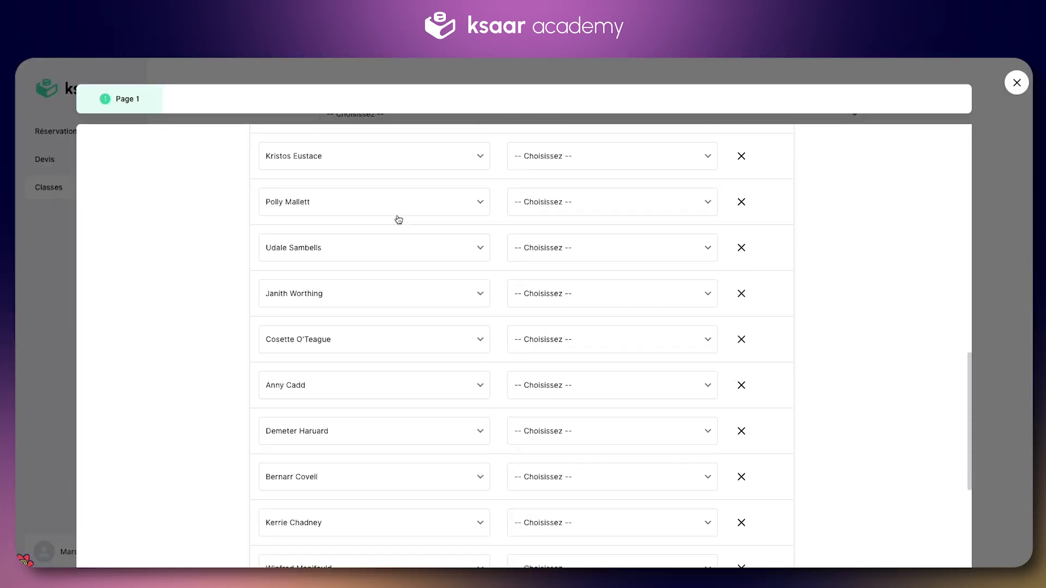
pyautogui.scroll(15, 398, 219)
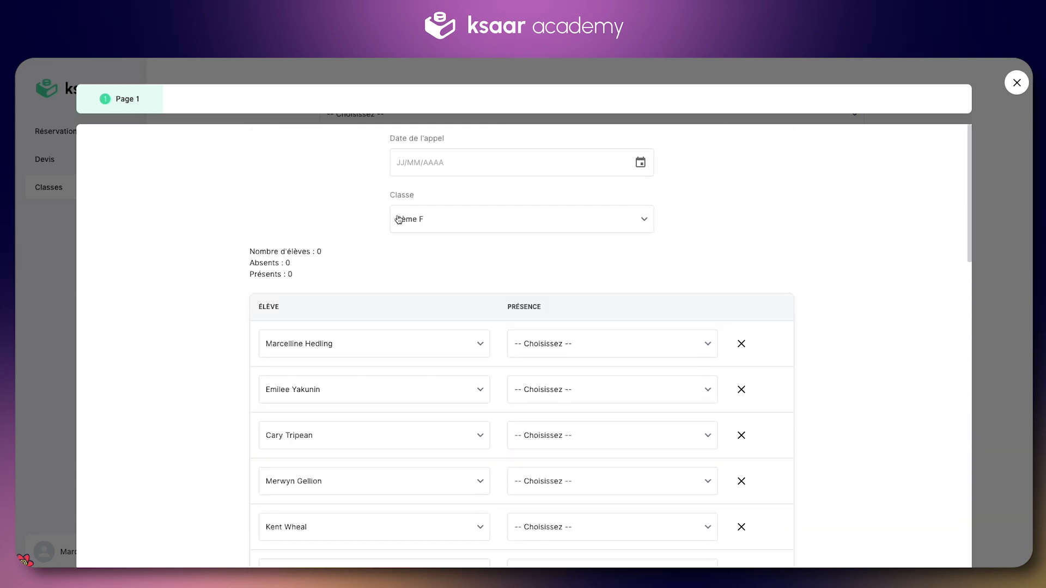
# Mark the first four students of the attendance matrix alternately as Présent and Absent, starting with Présent.
pyautogui.click(553, 310)
pyautogui.click(556, 357)
pyautogui.click(564, 370)
pyautogui.click(553, 424)
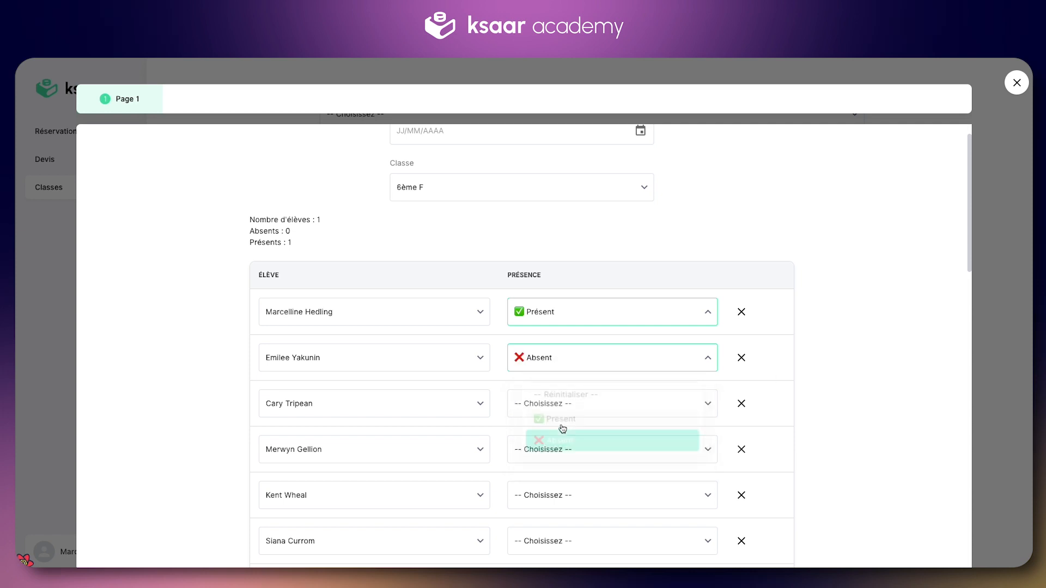
pyautogui.click(577, 403)
pyautogui.click(577, 445)
pyautogui.click(577, 457)
pyautogui.click(560, 509)
# Look through the whole attendance matrix, checking the student rows, the attendance counters and the delete control on each row.
pyautogui.scroll(-15, 587, 399)
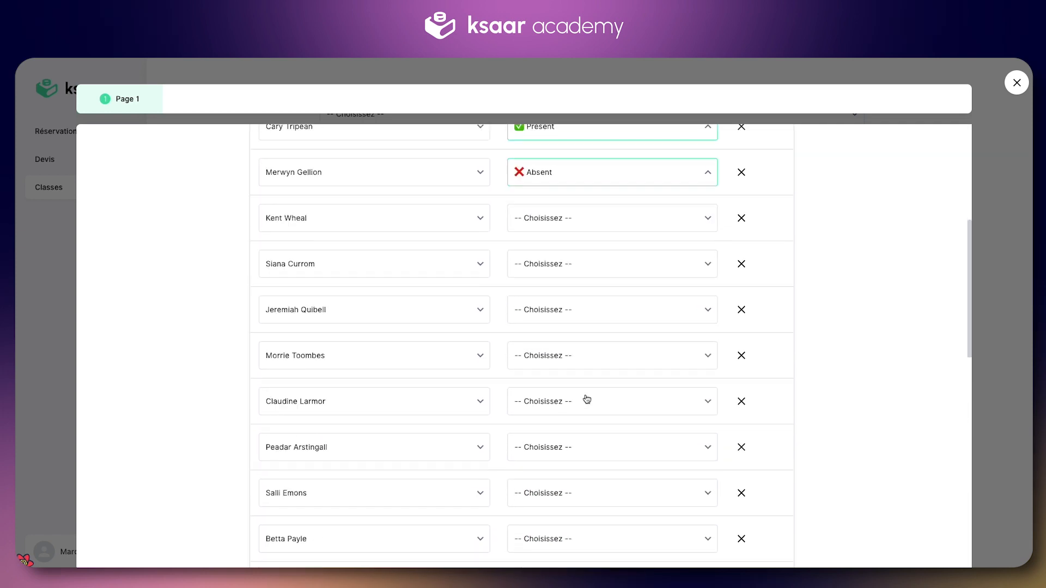
pyautogui.scroll(-2, 586, 400)
pyautogui.scroll(15, 586, 400)
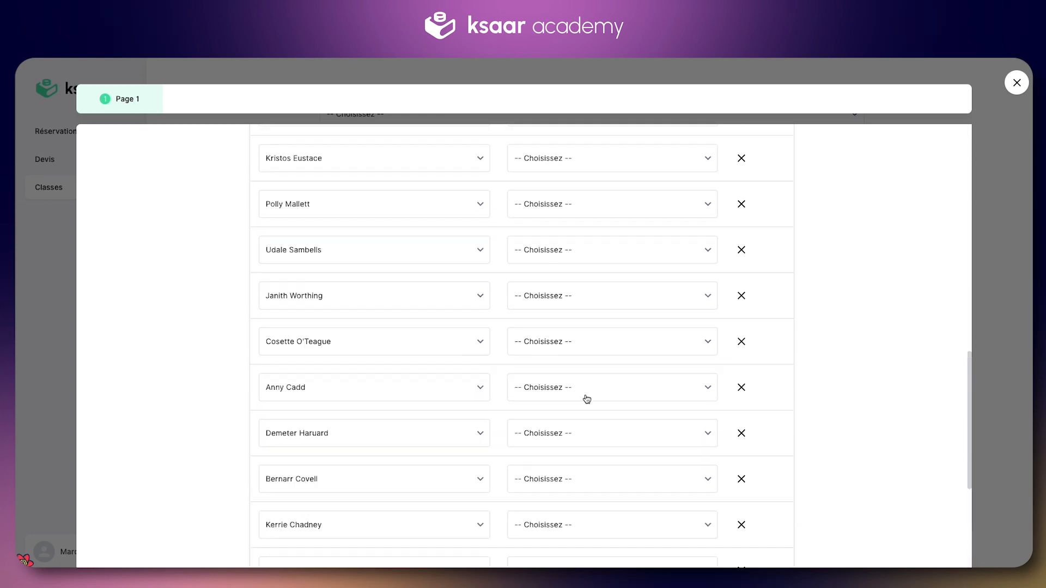
pyautogui.scroll(-5, 579, 397)
pyautogui.scroll(4, 512, 397)
pyautogui.scroll(-5, 512, 397)
pyautogui.scroll(-3, 511, 399)
pyautogui.scroll(15, 399, 451)
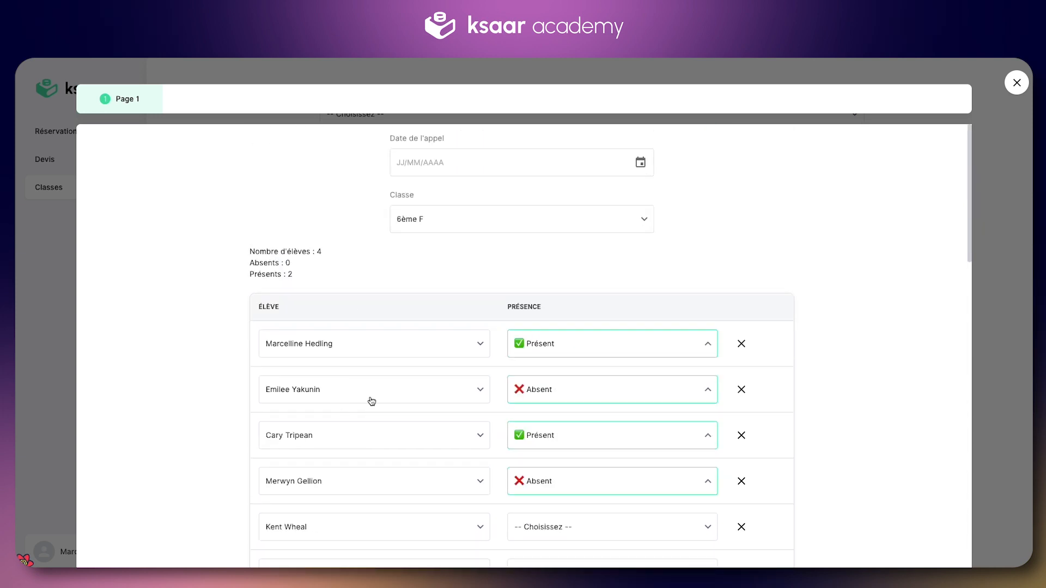
pyautogui.scroll(-4, 371, 401)
pyautogui.scroll(-6, 527, 274)
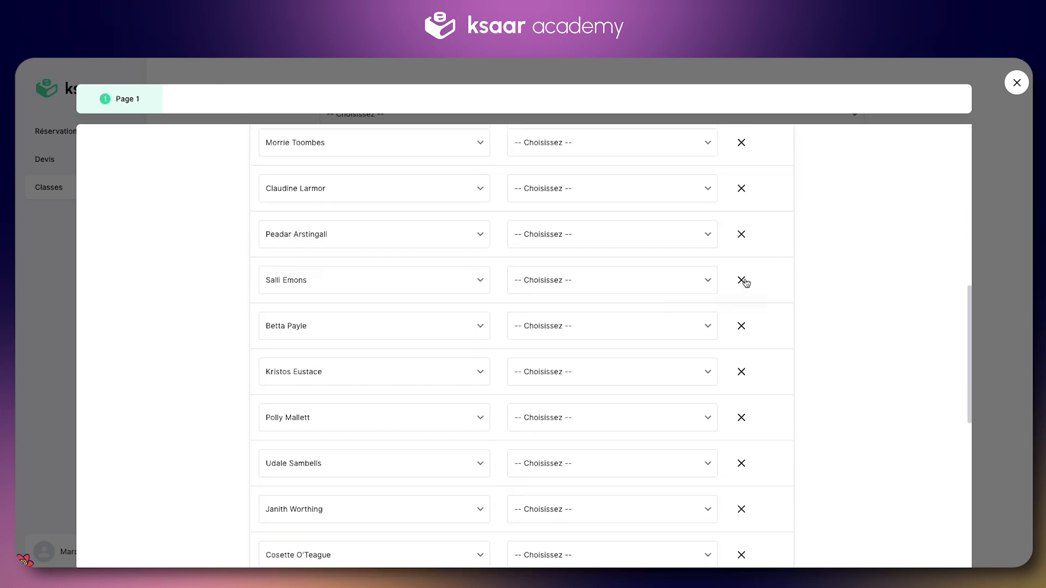
pyautogui.scroll(-9, 750, 325)
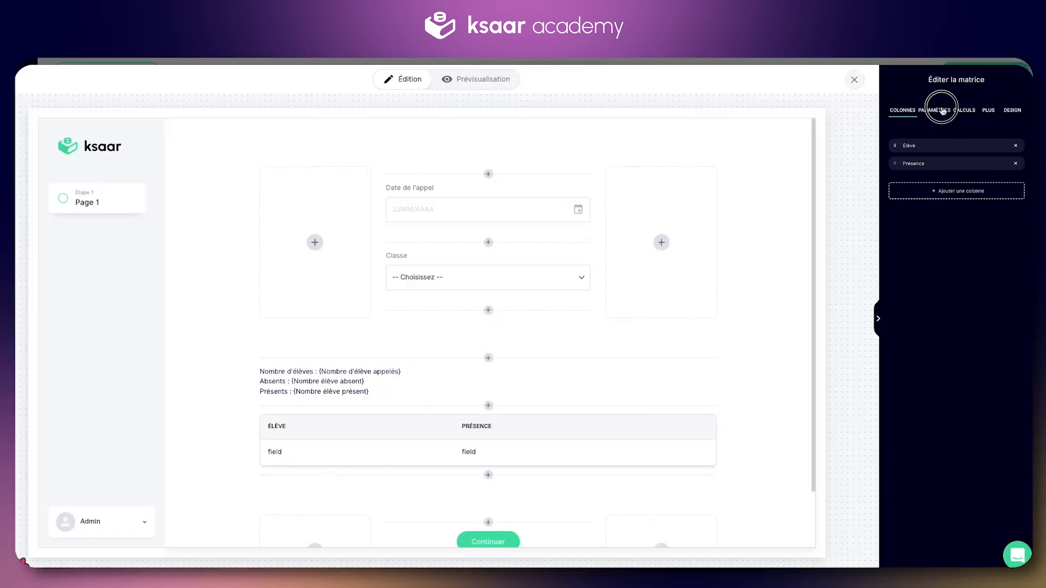
# In the matrix settings, enable hiding of the "+" button and the delete button, and check the matrix in the live form.
pyautogui.click(934, 110)
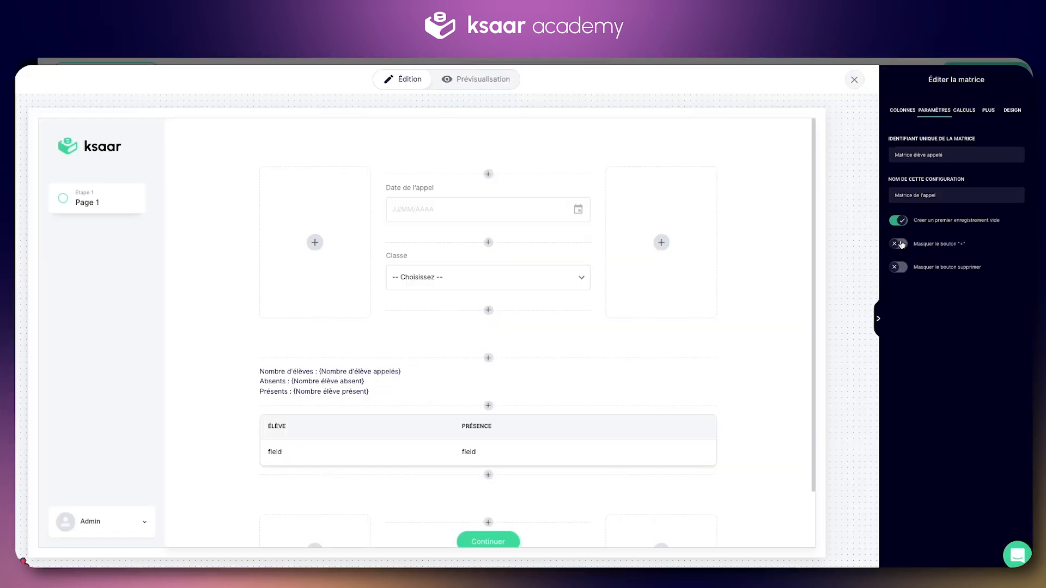
pyautogui.click(897, 268)
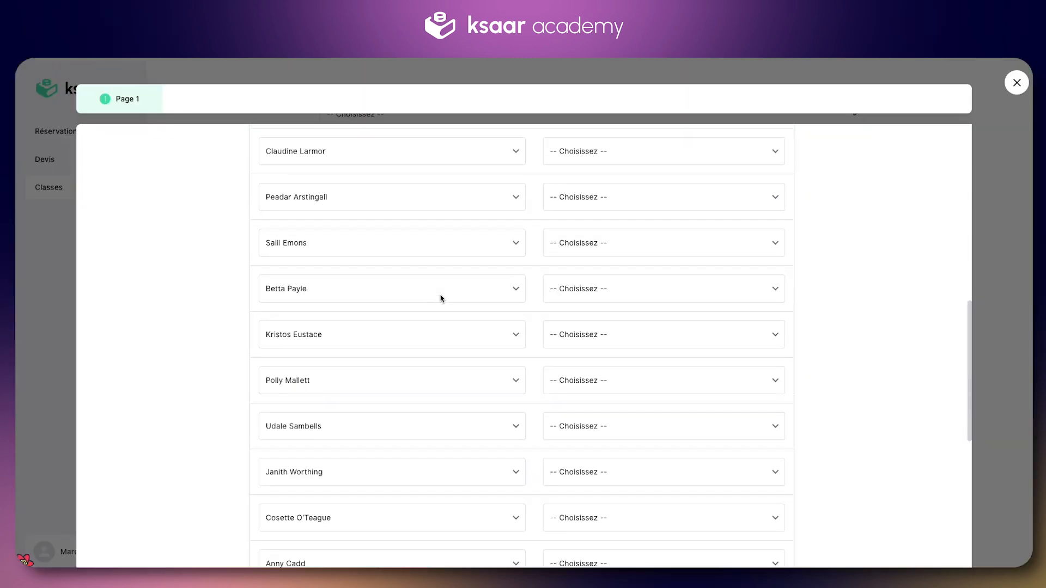
pyautogui.scroll(-6, 439, 296)
pyautogui.scroll(12, 439, 296)
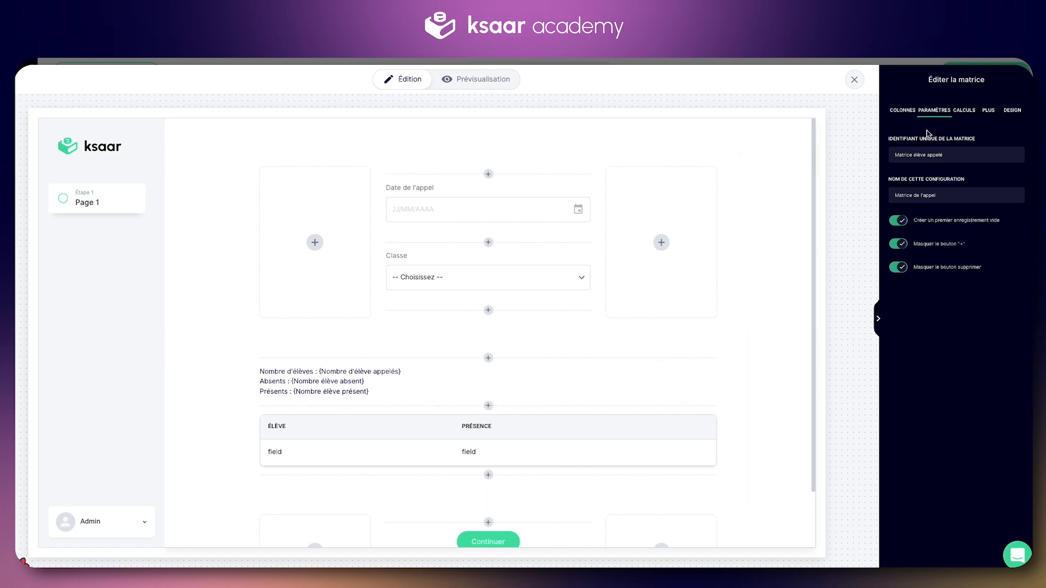
# Change the style of the matrix's Présence column from a dropdown to side-by-side selectable option cards.
pyautogui.click(903, 110)
pyautogui.click(985, 170)
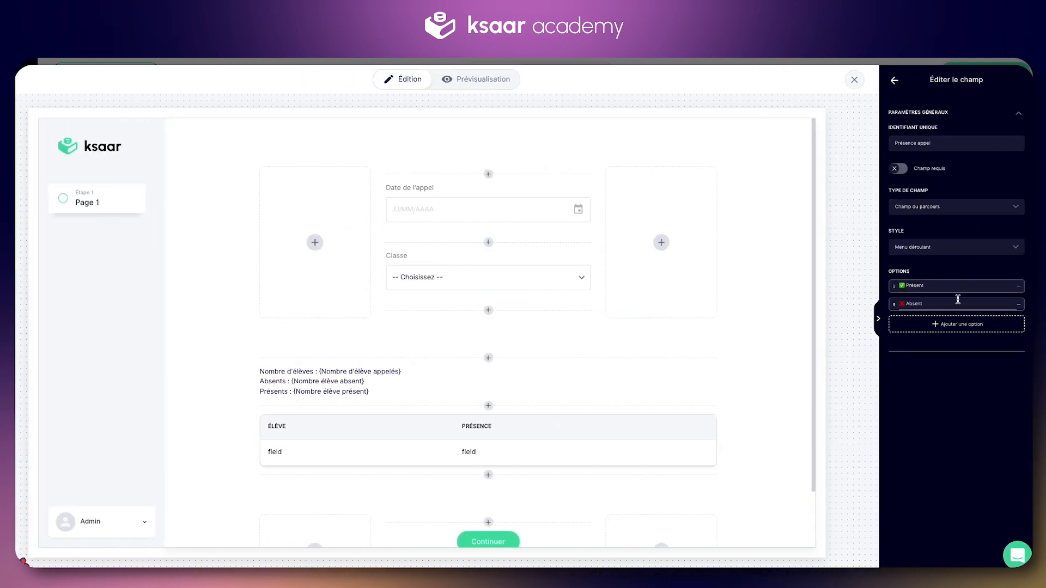
pyautogui.click(958, 243)
pyautogui.click(954, 326)
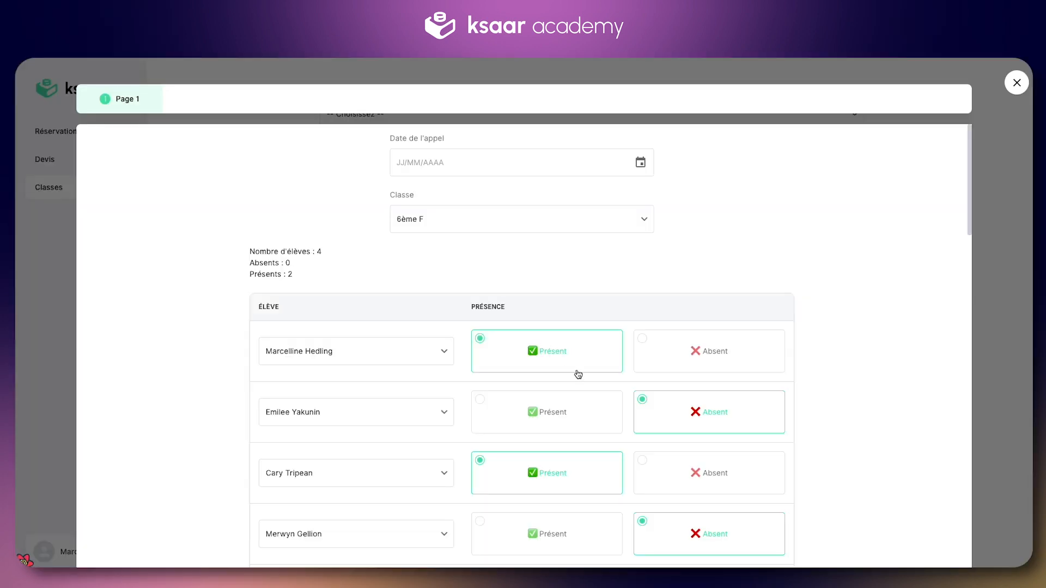
# Mark the students from the fifth row of the attendance matrix onward as Présent using the option cards.
pyautogui.scroll(-2, 635, 432)
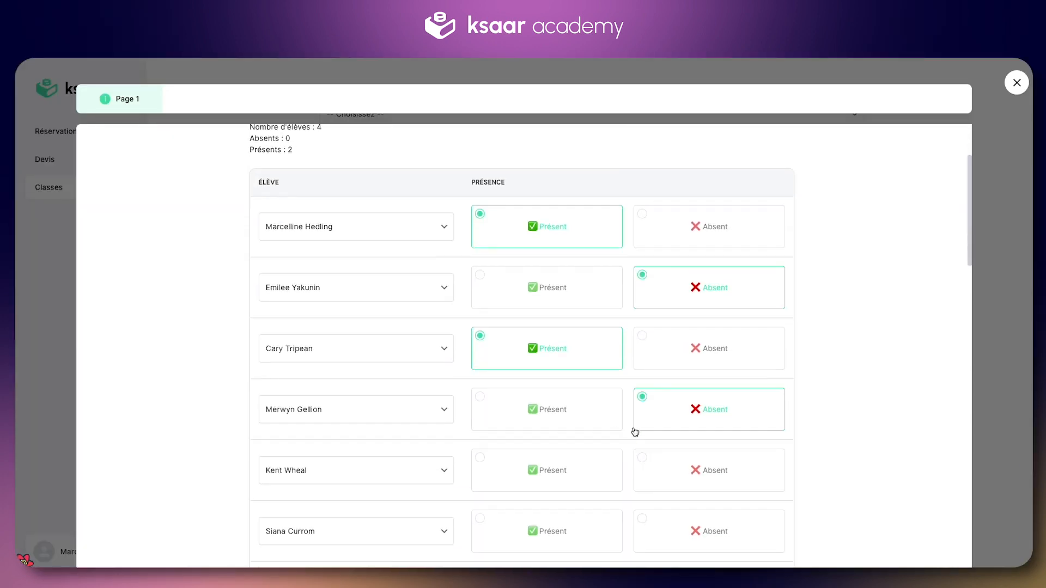
pyautogui.scroll(2, 560, 467)
pyautogui.scroll(-2, 561, 466)
pyautogui.click(561, 461)
pyautogui.click(562, 514)
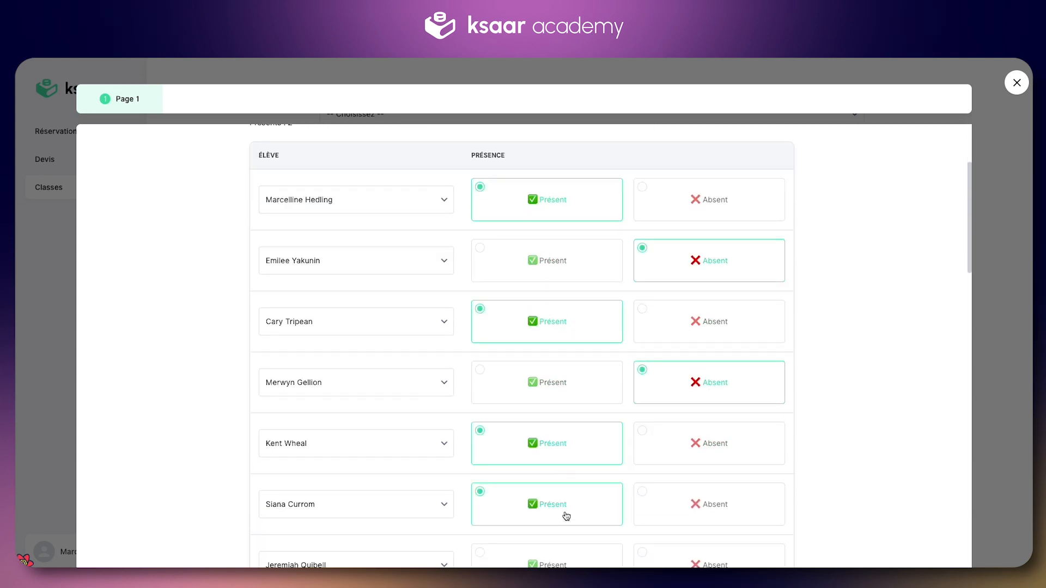
pyautogui.scroll(-3, 617, 455)
pyautogui.click(567, 379)
pyautogui.click(563, 458)
pyautogui.click(563, 498)
pyautogui.scroll(-3, 562, 497)
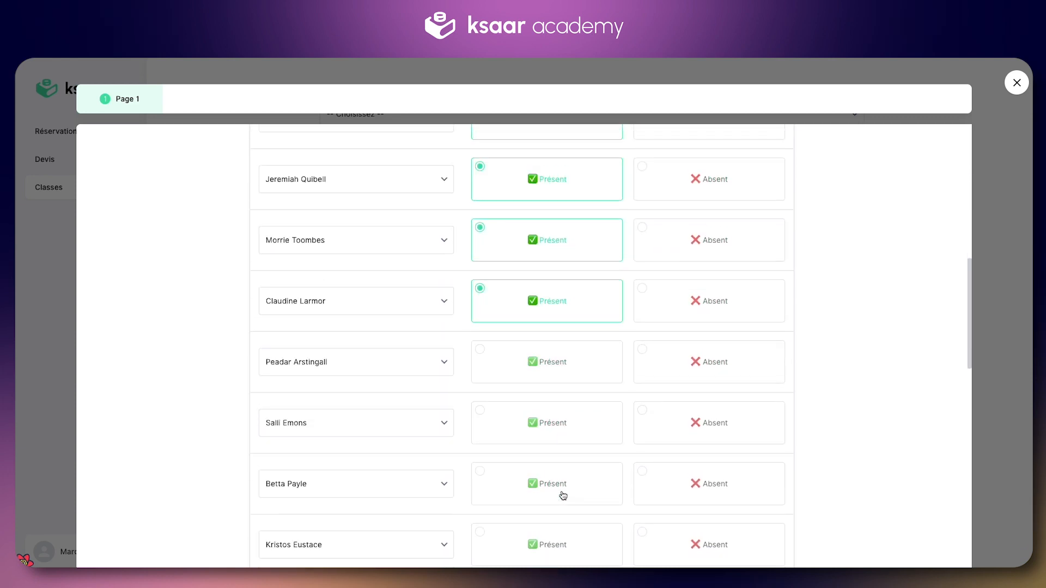
pyautogui.click(554, 385)
pyautogui.click(551, 431)
pyautogui.click(549, 484)
pyautogui.scroll(-3, 550, 484)
pyautogui.click(549, 354)
pyautogui.click(544, 469)
pyautogui.click(545, 420)
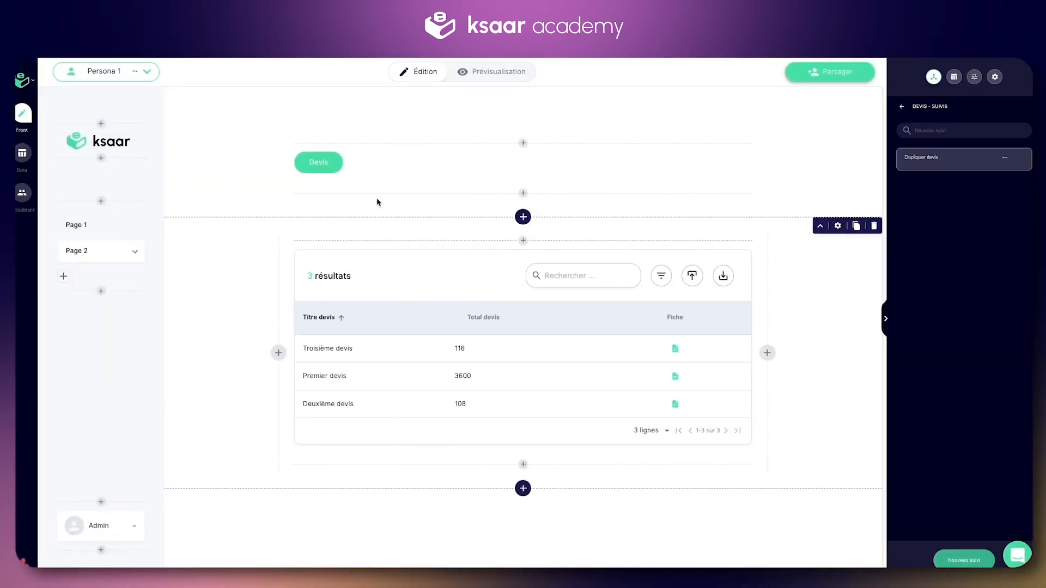
# Start a new devis titled "Quatrième devis" in the live app and fill its first line with Ligne 1, quantity 10 and price 10.
pyautogui.click(308, 164)
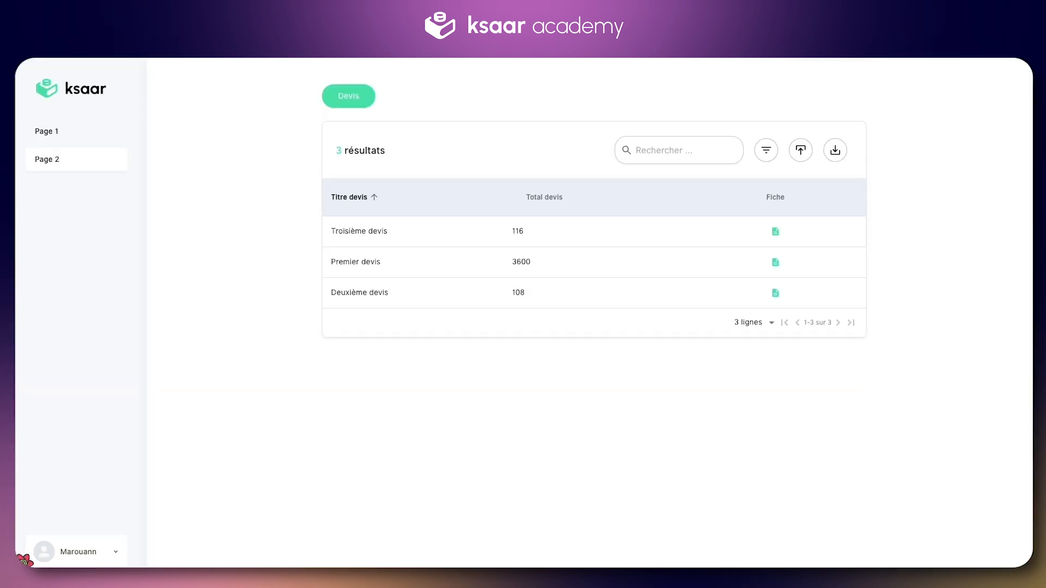
pyautogui.click(351, 98)
pyautogui.click(404, 156)
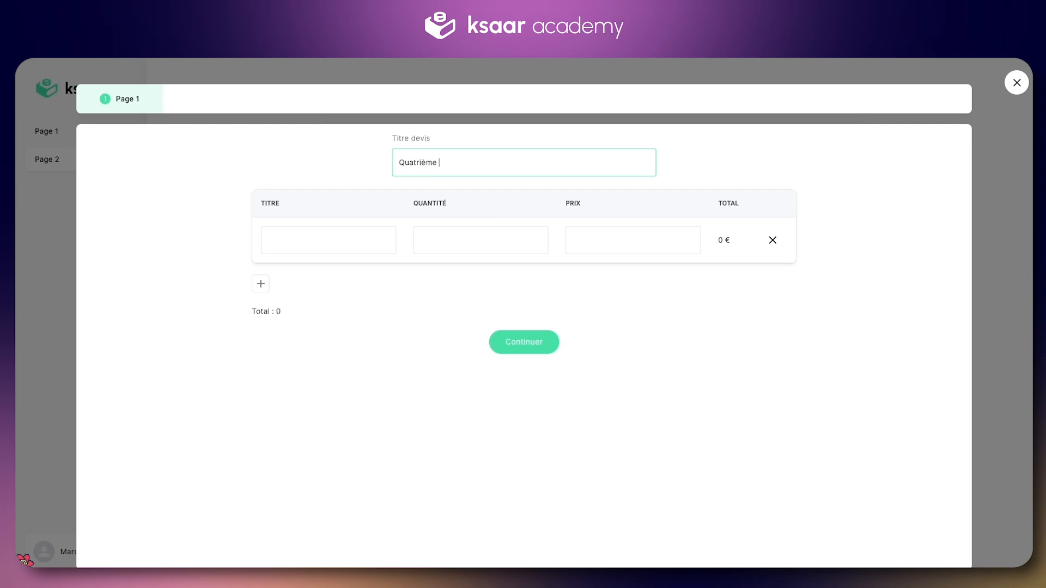
pyautogui.click(355, 231)
pyautogui.write('Ligne 1')
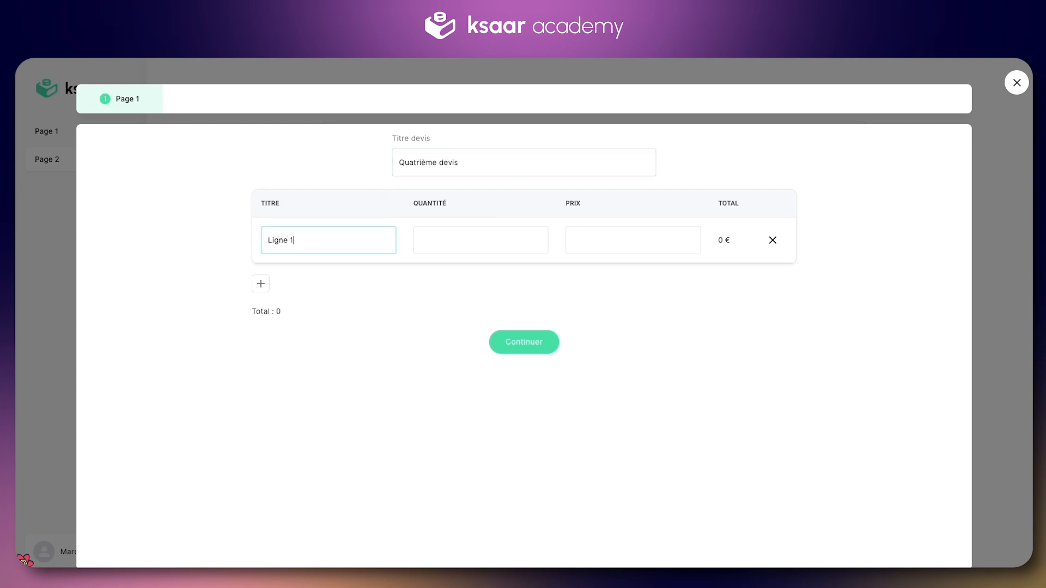
pyautogui.press('Tab')
pyautogui.write('10')
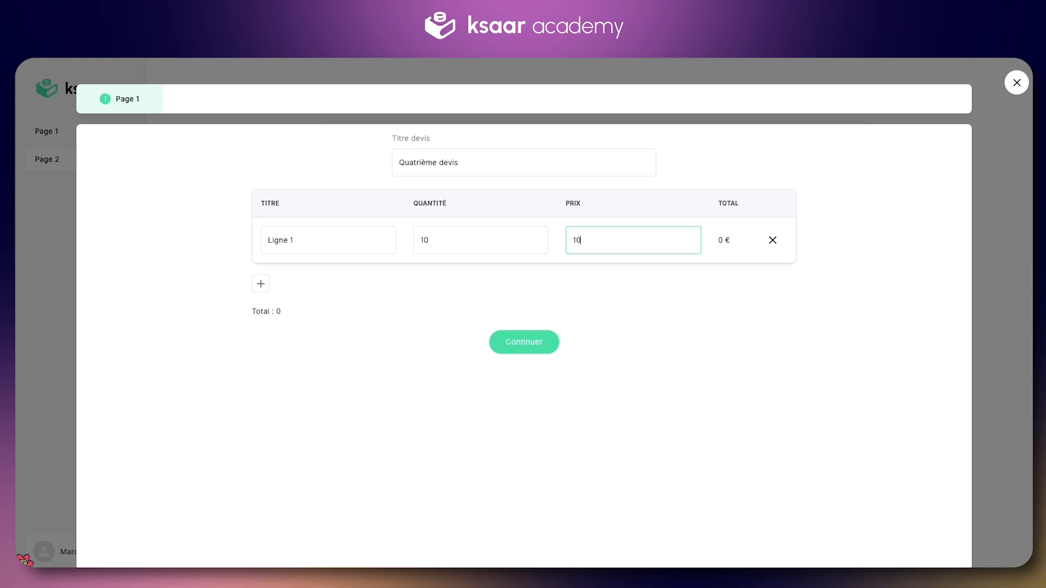
# Add a second line named Ligne 2 with quantity 4 and price 10, and submit the devis.
pyautogui.click(260, 283)
pyautogui.click(302, 297)
pyautogui.write('Ligne 2')
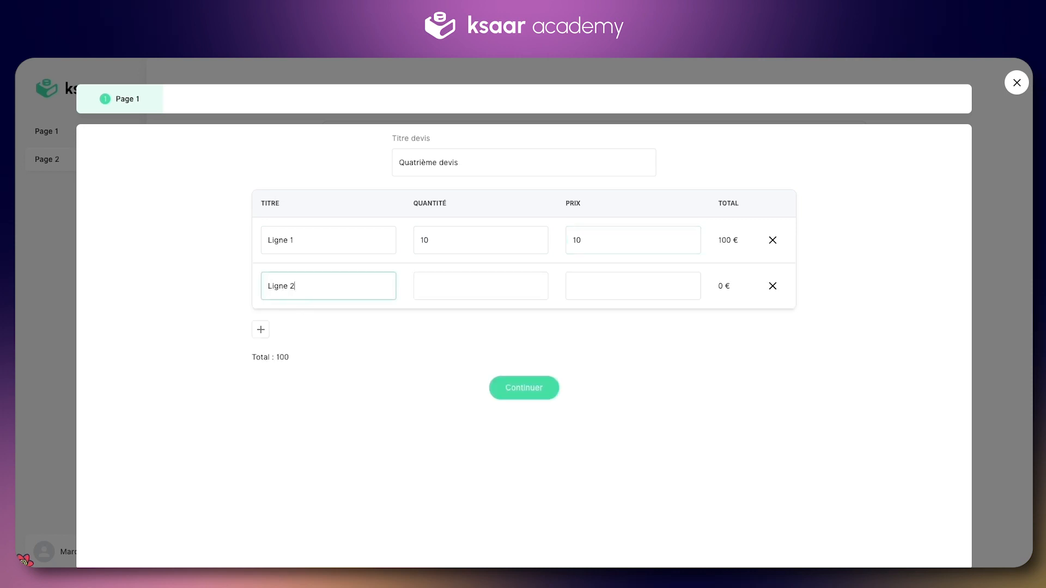
pyautogui.press('Tab')
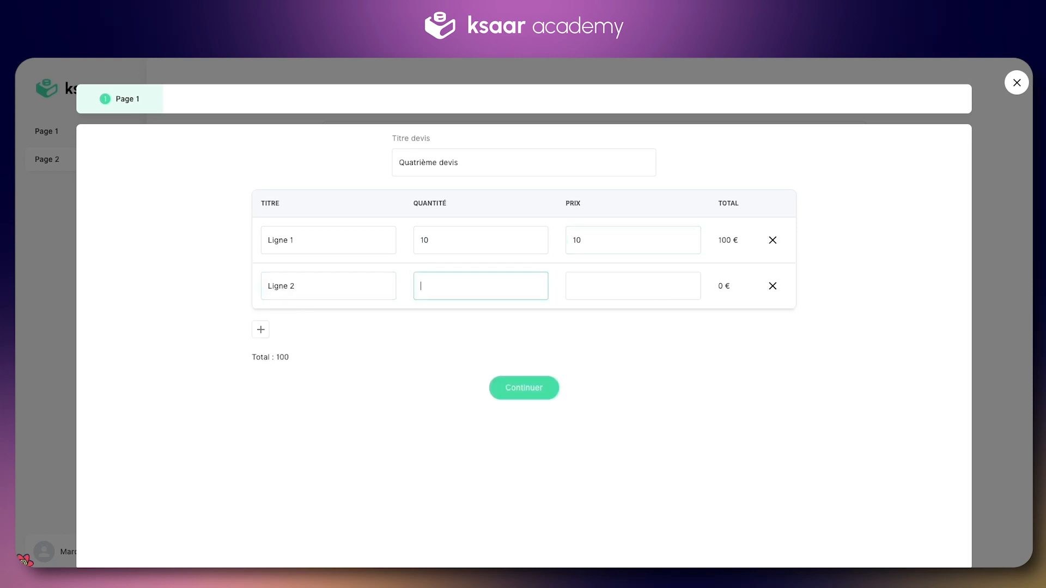
pyautogui.write('43')
pyautogui.press('BackSpace')
pyautogui.press('Tab')
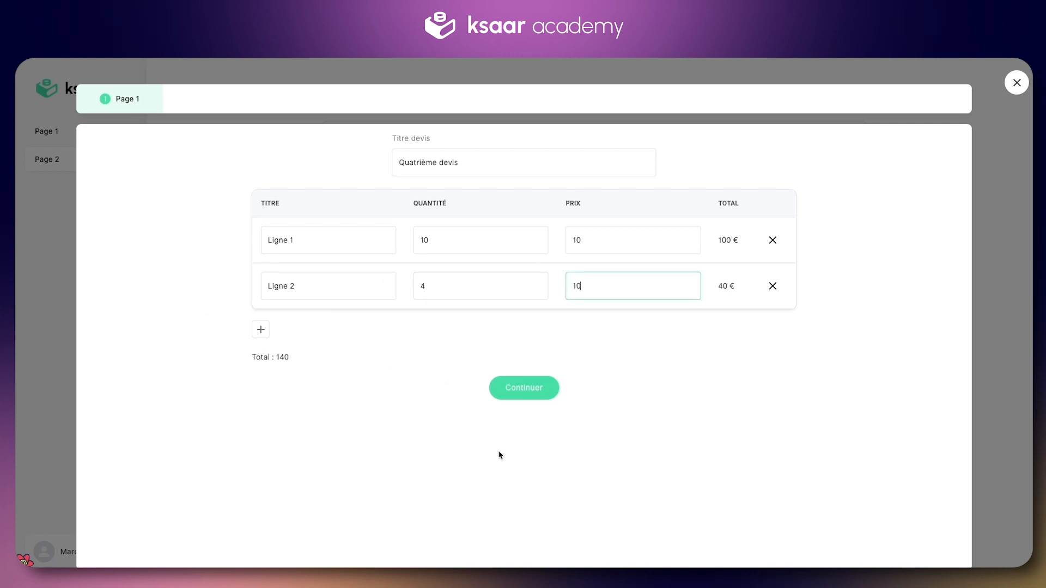
pyautogui.click(543, 389)
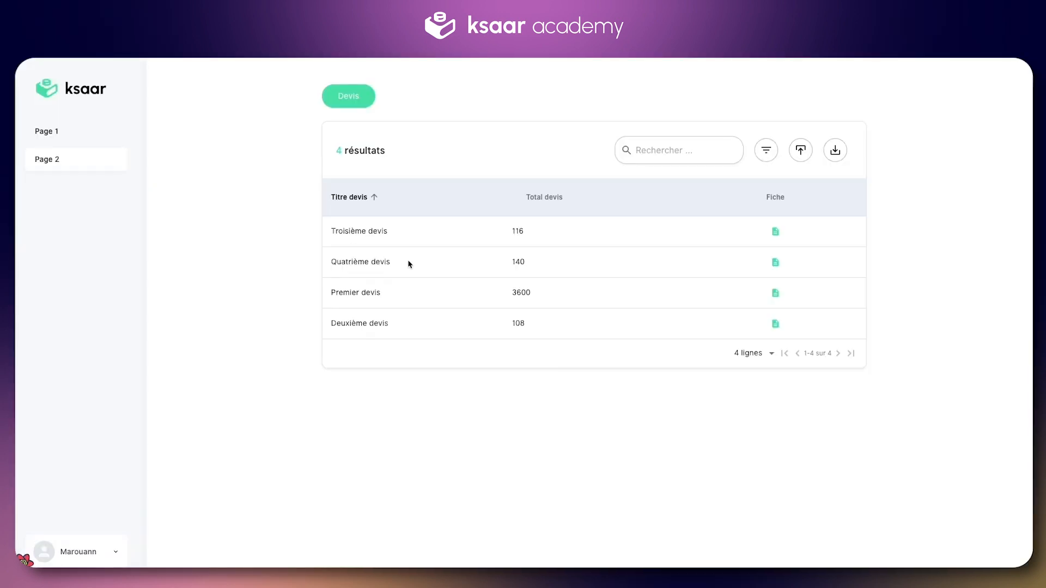
# View the line items in the records of Deuxième devis and Quatrième devis, closing each record.
pyautogui.click(775, 325)
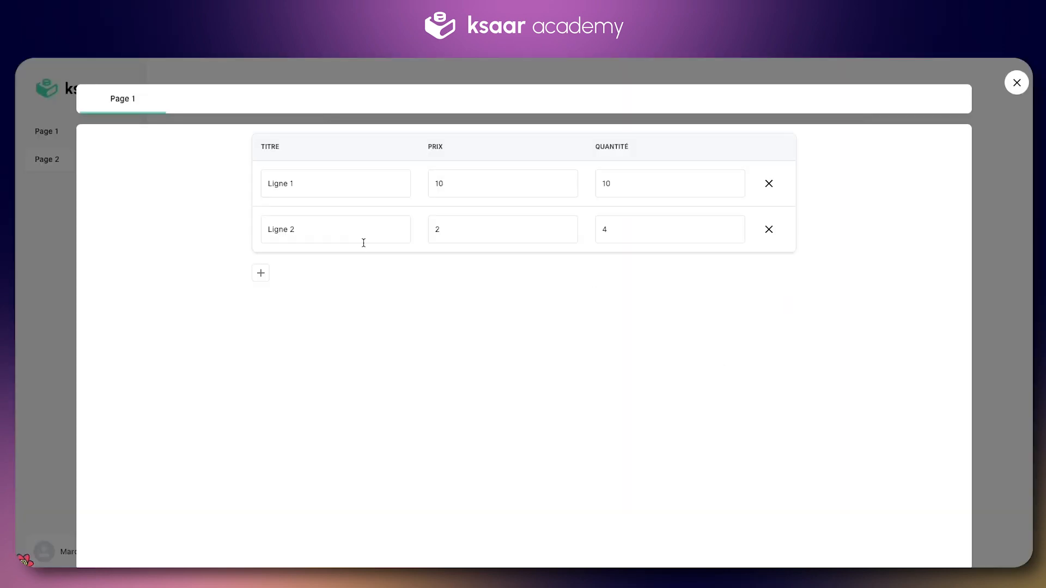
pyautogui.click(1016, 82)
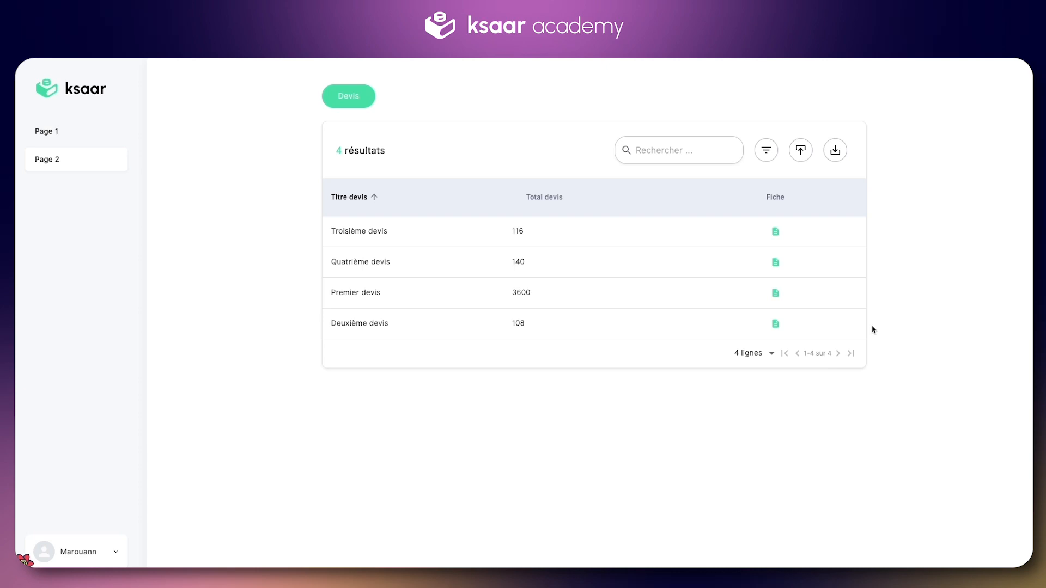
pyautogui.click(774, 262)
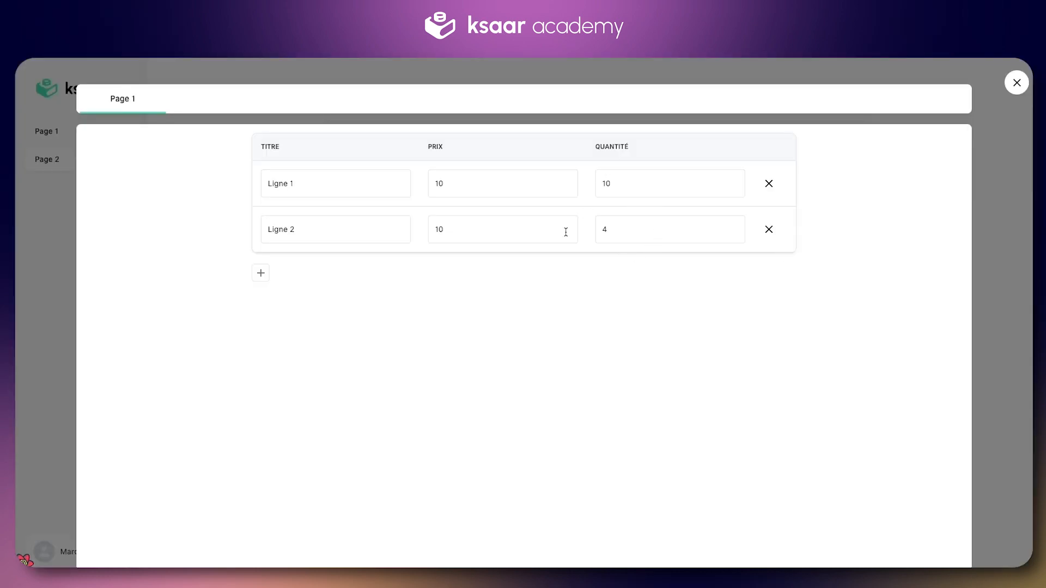
pyautogui.click(364, 187)
pyautogui.hotkey('ctrl', 'a')
pyautogui.click(698, 343)
pyautogui.click(1016, 83)
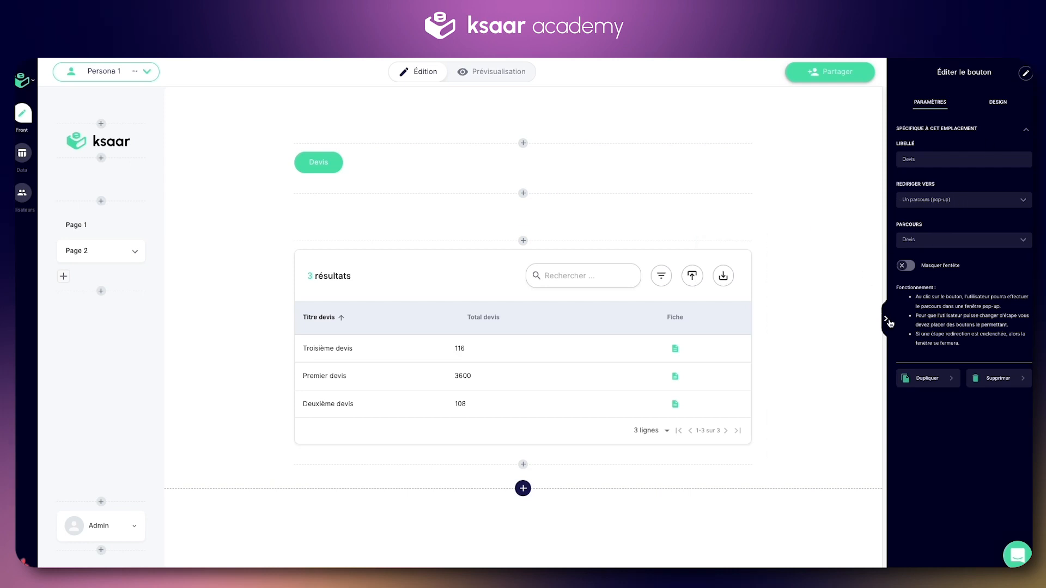
# Return to the editor and open the Dupliquer devis follow-up of the Devis workflow.
pyautogui.click(1016, 82)
pyautogui.click(1025, 100)
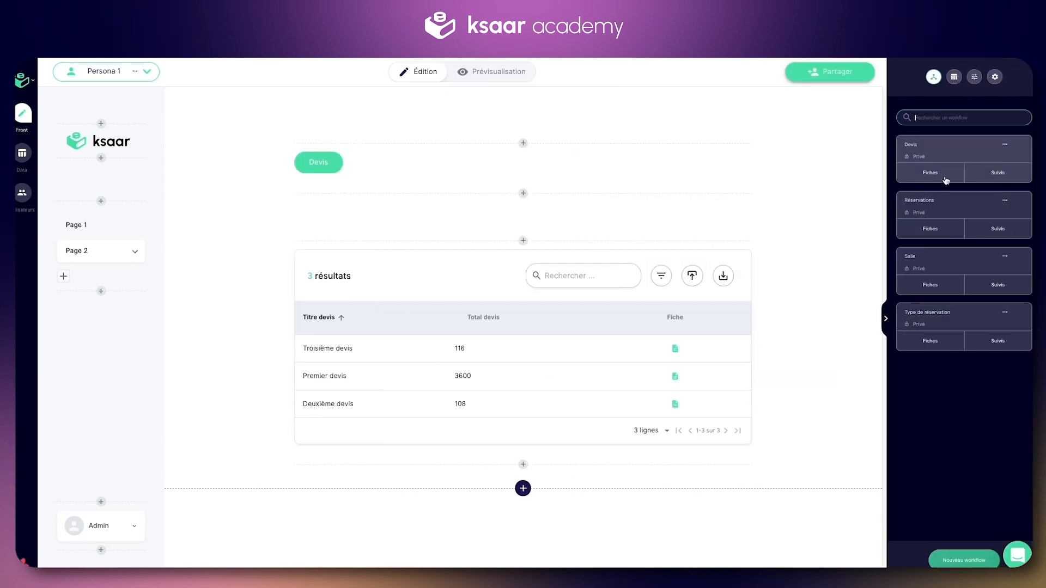
pyautogui.click(995, 175)
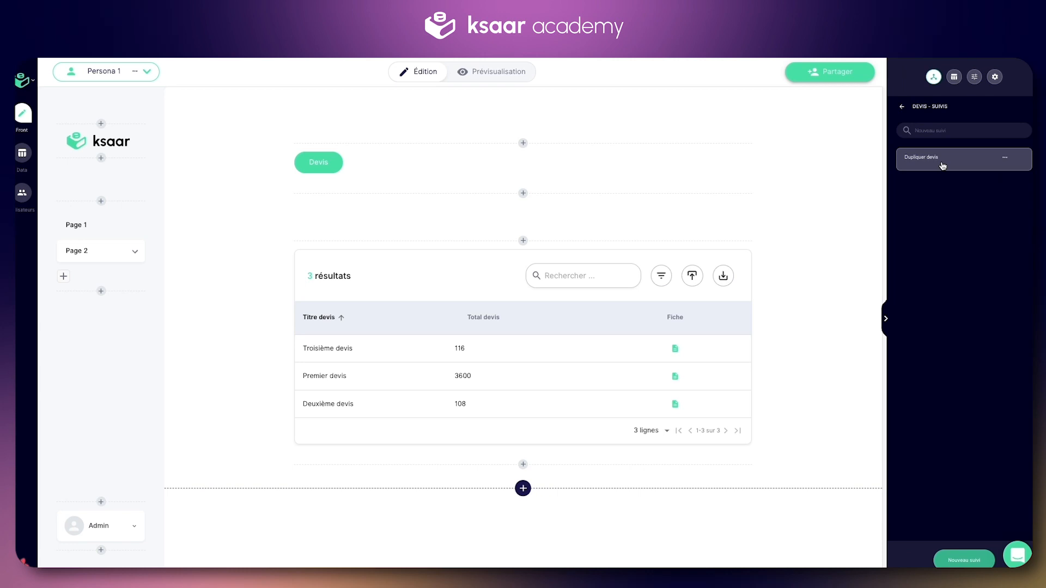
pyautogui.click(942, 163)
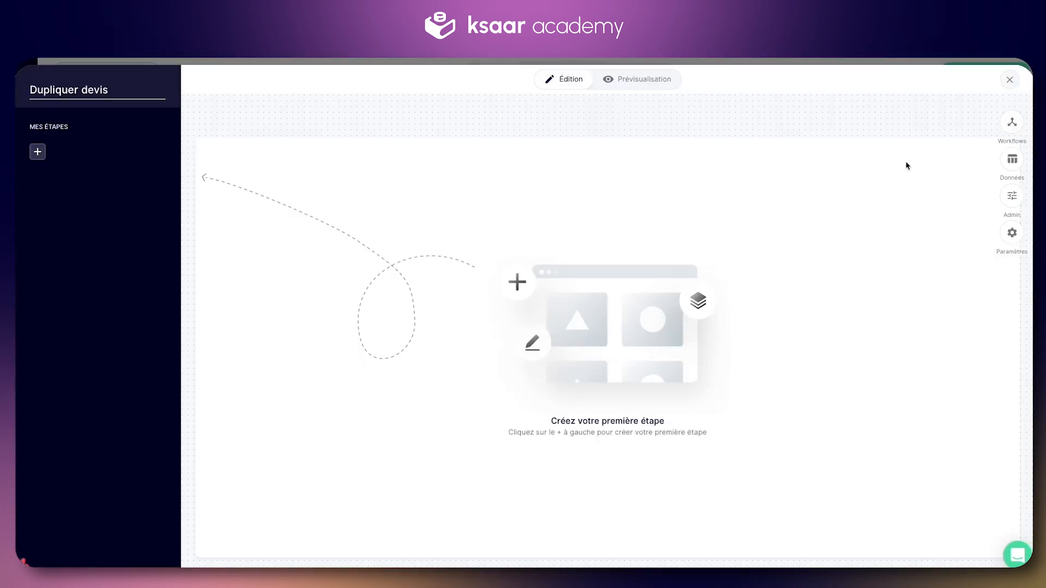
# Add a Créer un enregistrement action for the Devis parcours with L'utilisateur connecté as its creator.
pyautogui.click(38, 152)
pyautogui.click(71, 236)
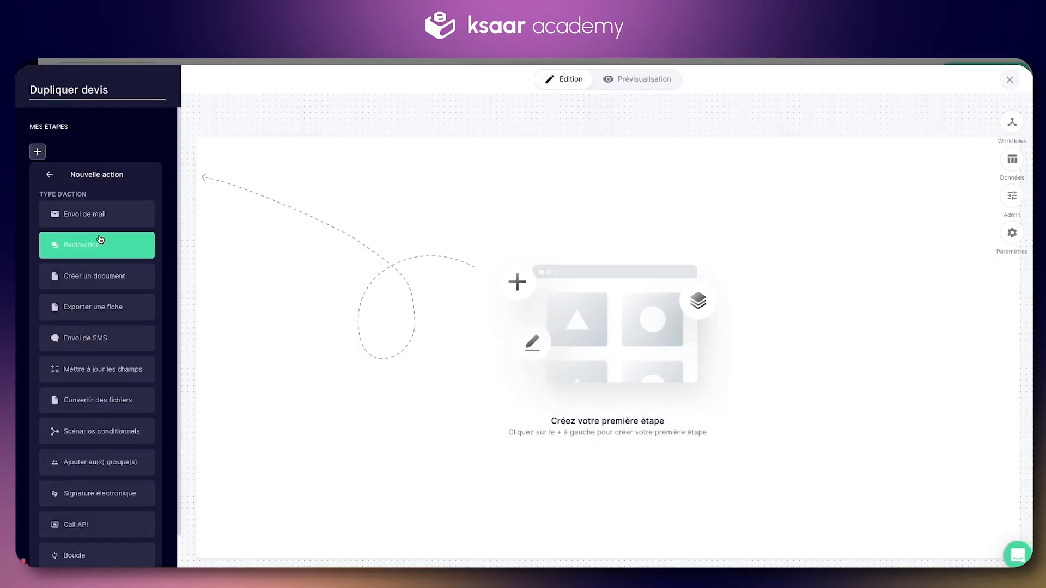
pyautogui.scroll(-1, 100, 240)
pyautogui.click(97, 548)
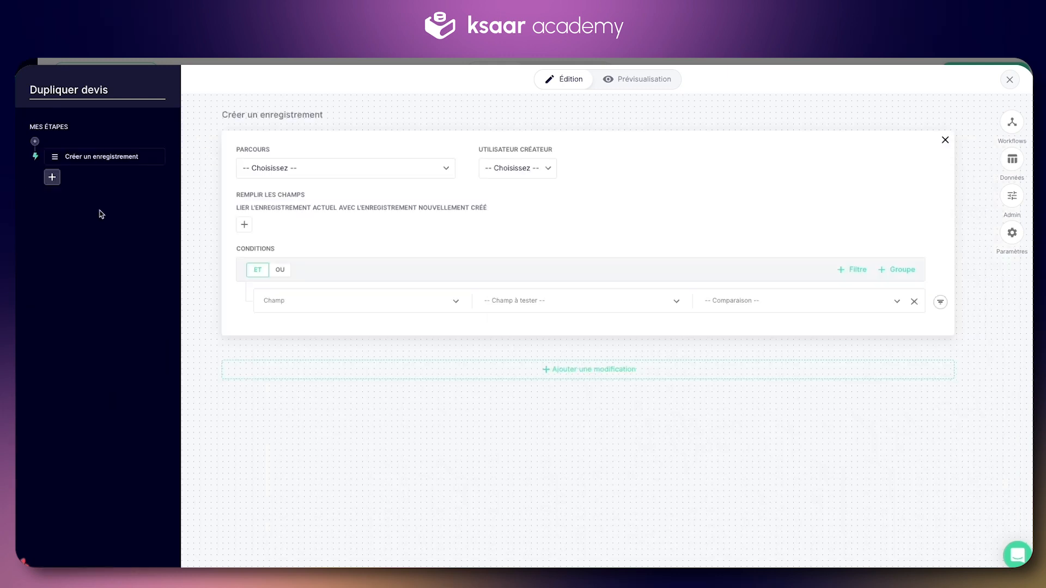
pyautogui.click(331, 168)
pyautogui.click(308, 228)
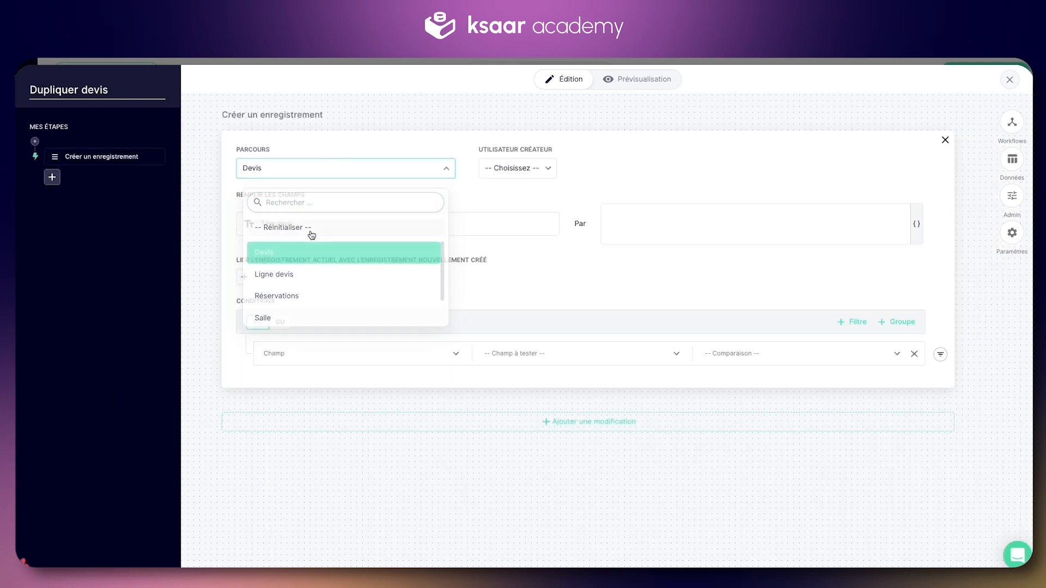
pyautogui.click(481, 168)
pyautogui.click(517, 226)
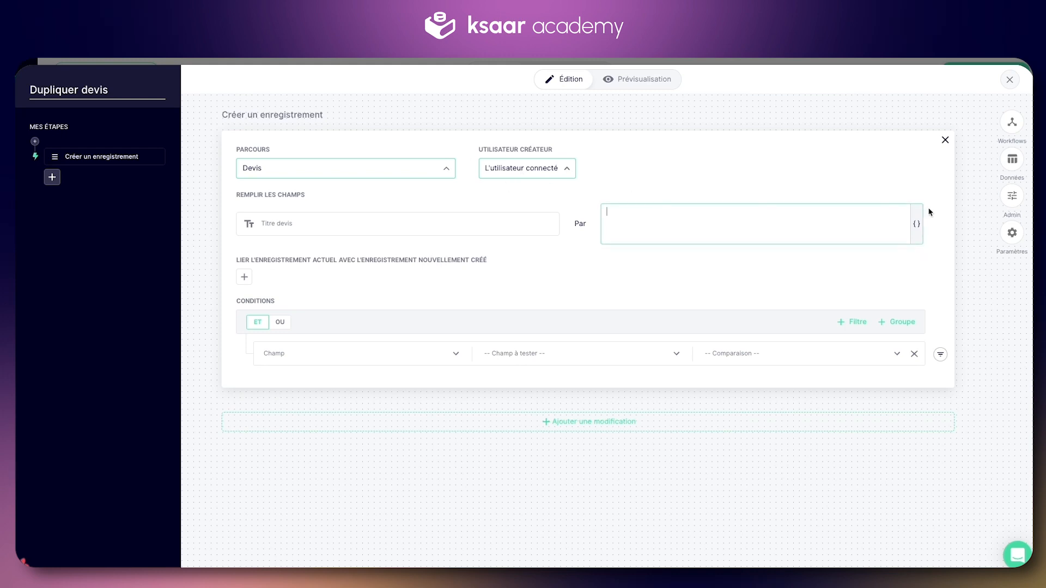
# Fill the new record's Titre devis with the Titre devis variable followed by " - copie".
pyautogui.click(916, 224)
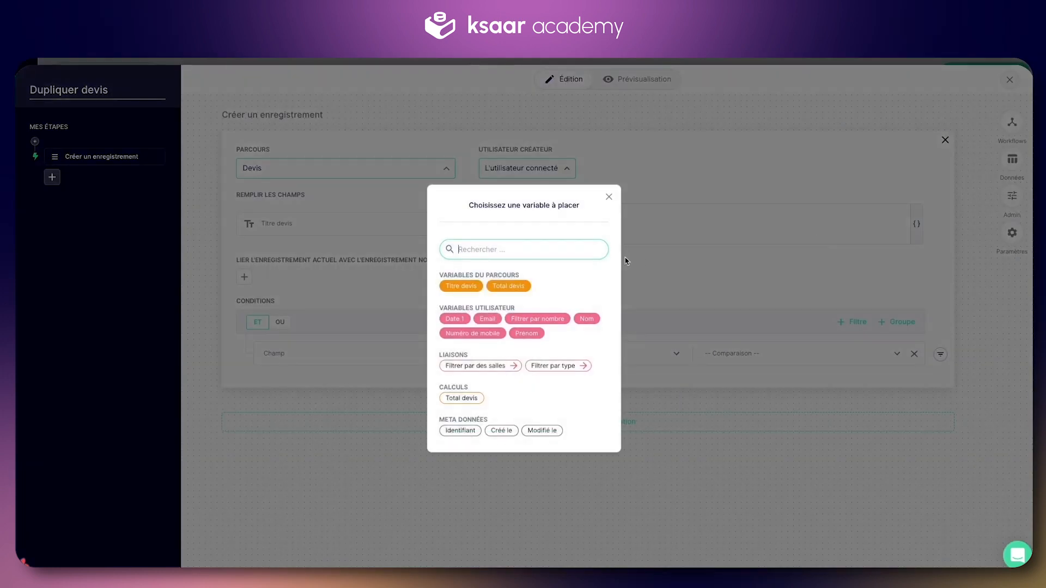
pyautogui.click(462, 288)
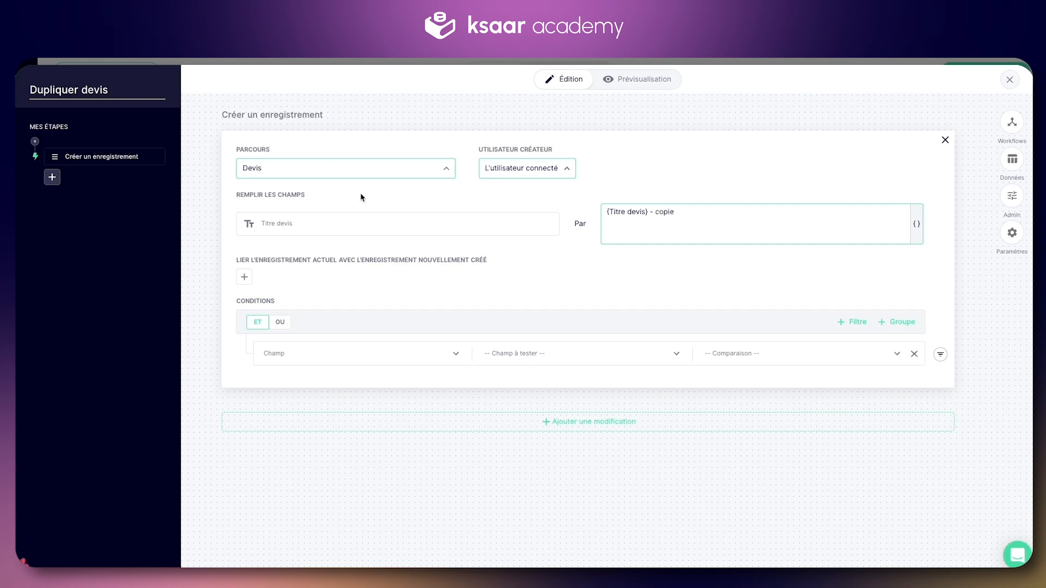
pyautogui.click(293, 251)
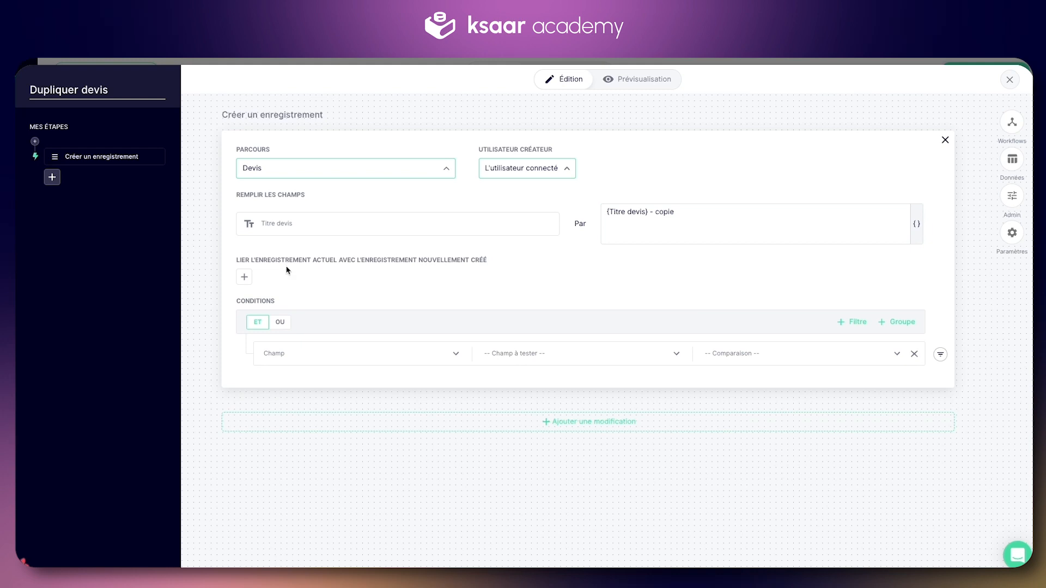
pyautogui.doubleClick(296, 259)
pyautogui.click(314, 258)
# Add a page step named ea after the record creation and place a Parcours lié field on it.
pyautogui.click(52, 177)
pyautogui.click(101, 228)
pyautogui.click(100, 233)
pyautogui.write('ea')
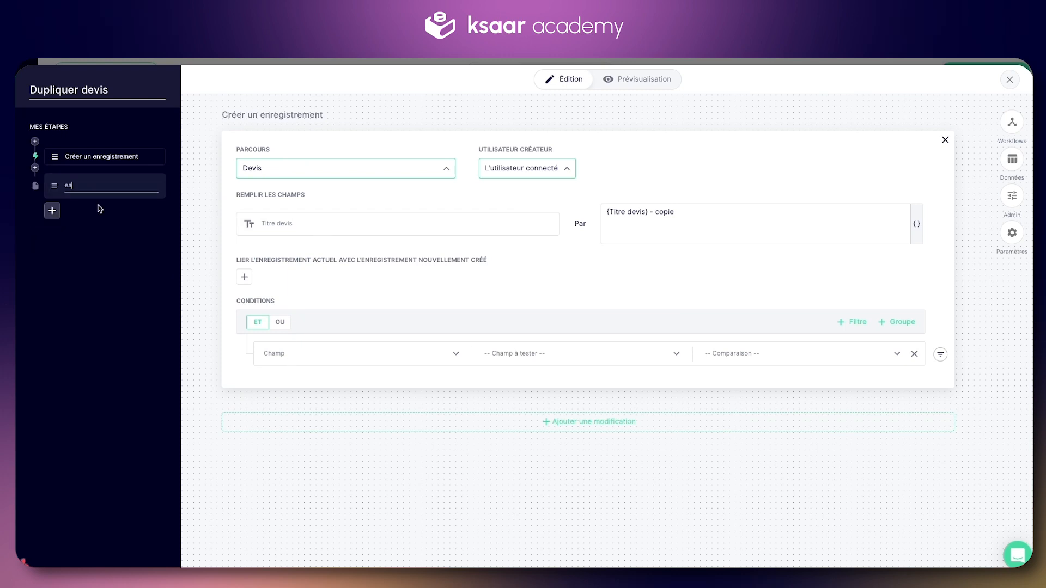
pyautogui.click(102, 190)
pyautogui.click(981, 118)
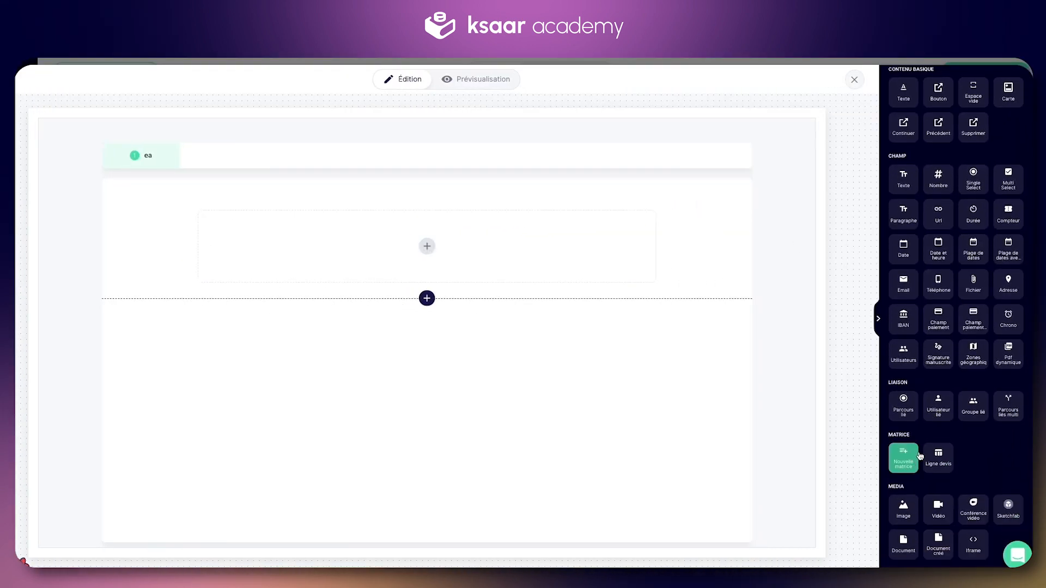
pyautogui.click(901, 407)
pyautogui.click(578, 254)
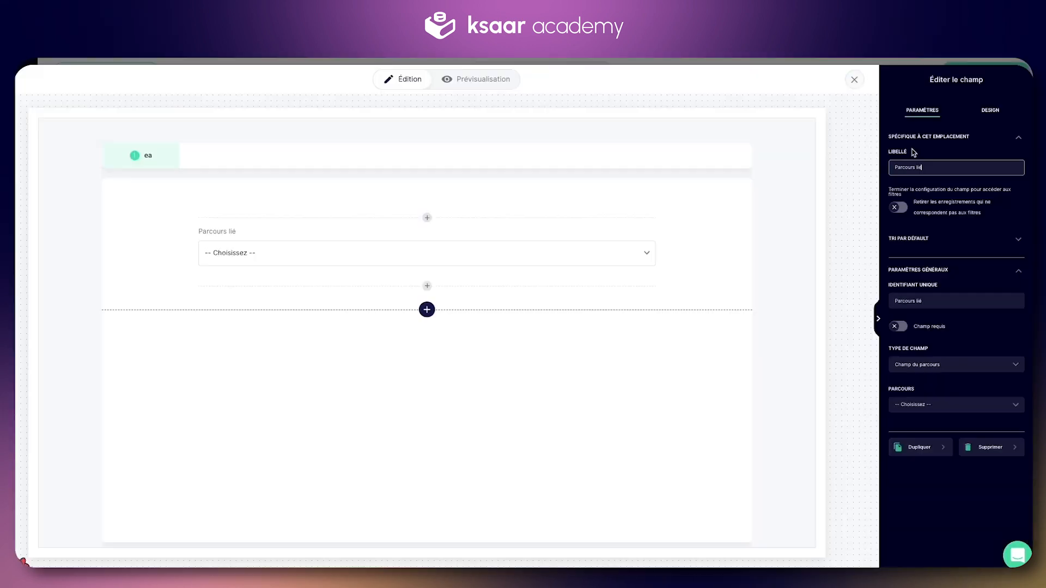
# Set both the linked field's label and its unique identifier to Nouveau Devis dupliqué.
pyautogui.tripleClick(920, 165)
pyautogui.write('Dev')
pyautogui.press('Home')
pyautogui.write('Nouveau')
pyautogui.click(950, 297)
pyautogui.click(952, 167)
pyautogui.hotkey('ctrl', 'a')
pyautogui.hotkey('ctrl', 'c')
pyautogui.click(933, 300)
pyautogui.hotkey('ctrl', 'v')
pyautogui.hotkey('ctrl', 'a')
pyautogui.hotkey('ctrl', 'v')
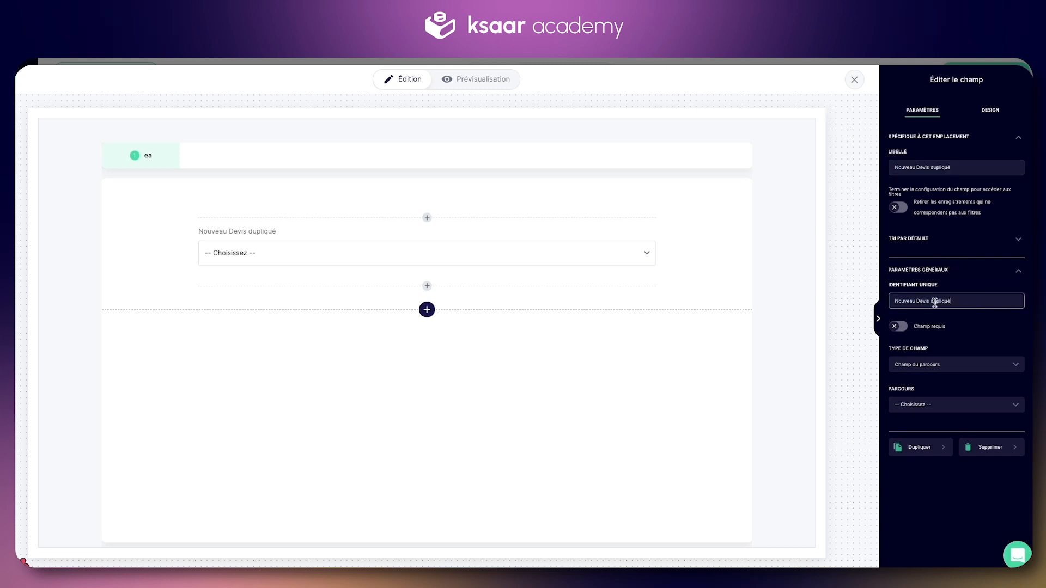
# Link the field to the Devis parcours, retrieving data from Tous les parcours réalisés, and close its settings.
pyautogui.click(945, 407)
pyautogui.click(942, 458)
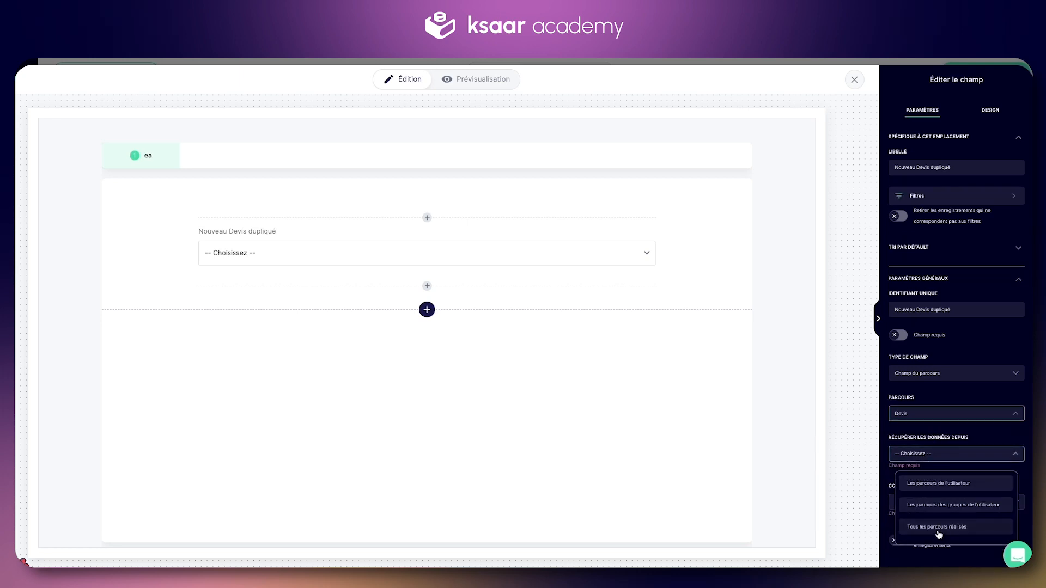
pyautogui.click(879, 327)
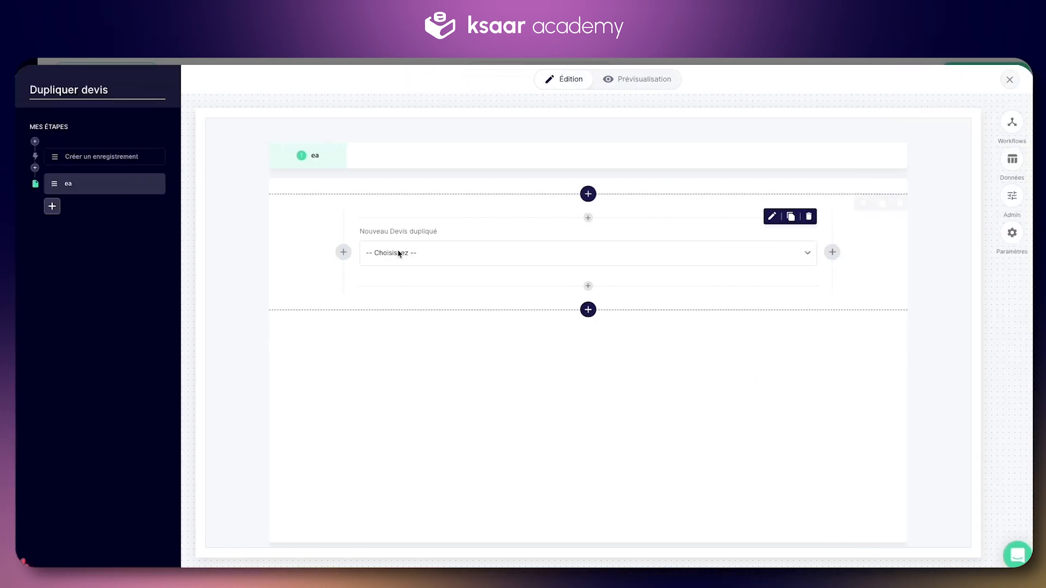
# In the Créer un enregistrement action, link the current record's Nouveau Devis dupliqué field to the newly created record.
pyautogui.click(111, 158)
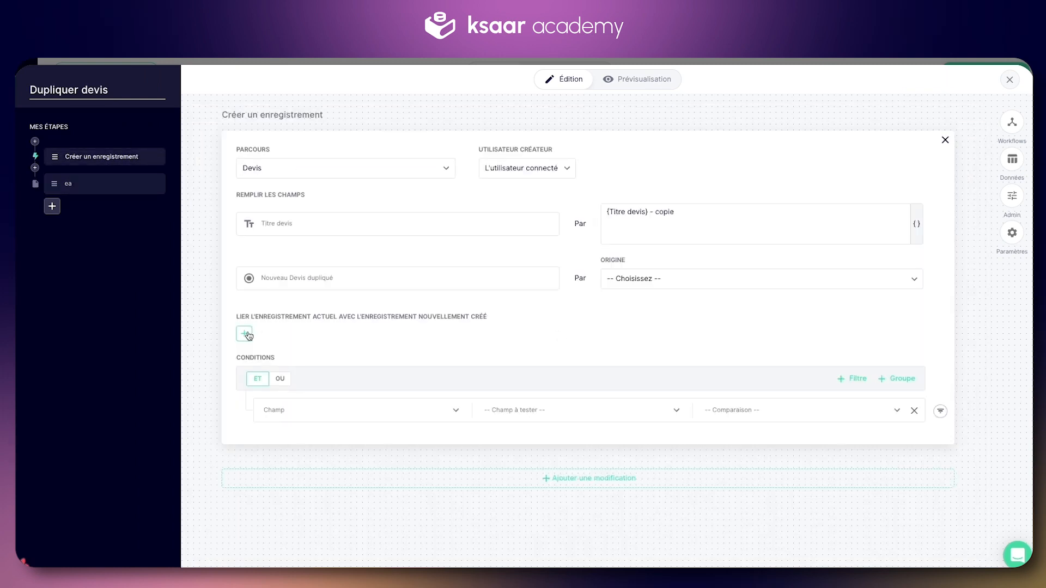
pyautogui.moveTo(236, 318); pyautogui.dragTo(466, 326)
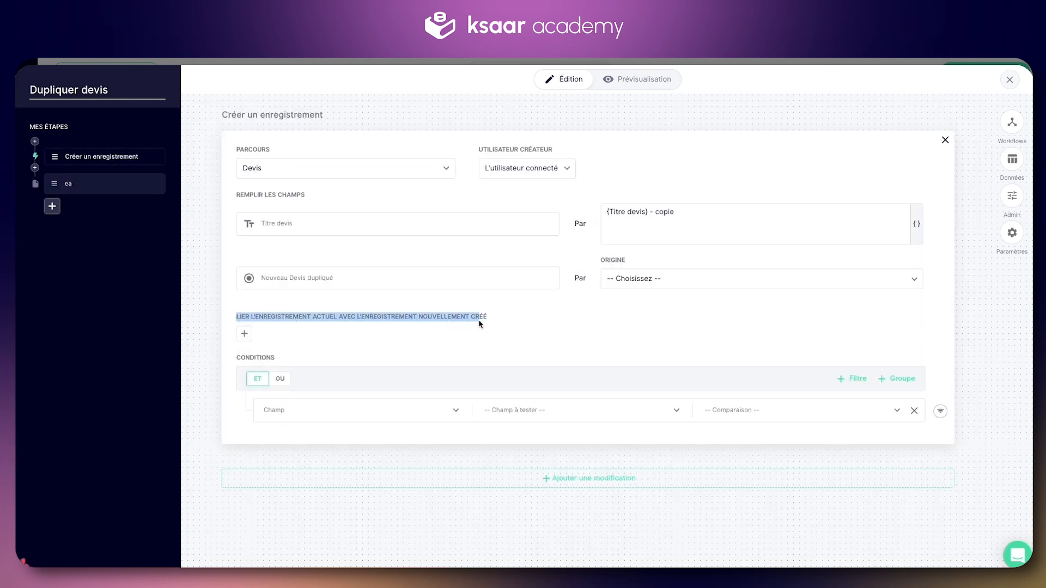
pyautogui.click(420, 322)
pyautogui.moveTo(417, 319); pyautogui.dragTo(491, 319)
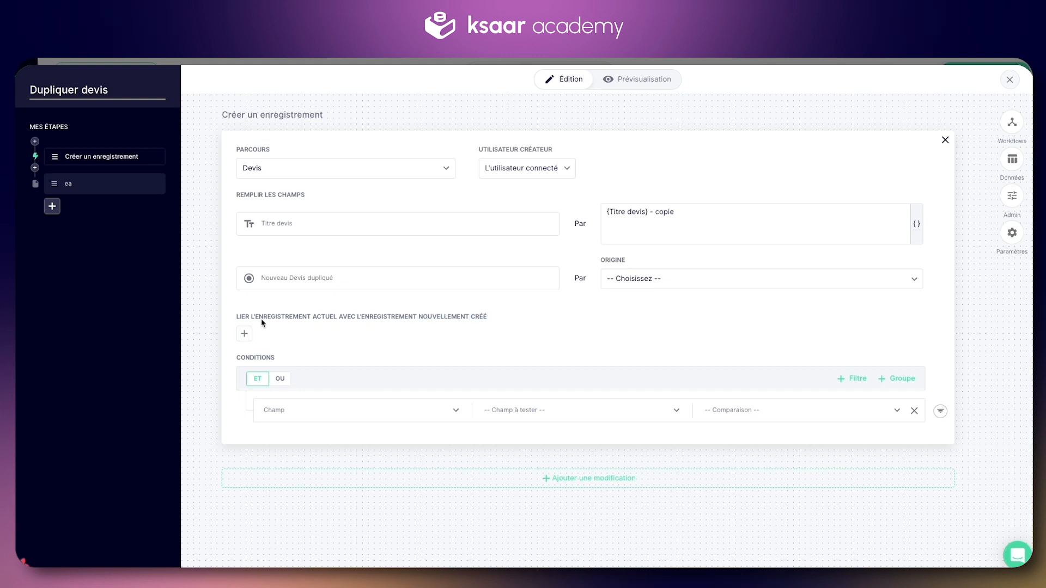
pyautogui.click(244, 333)
pyautogui.click(501, 322)
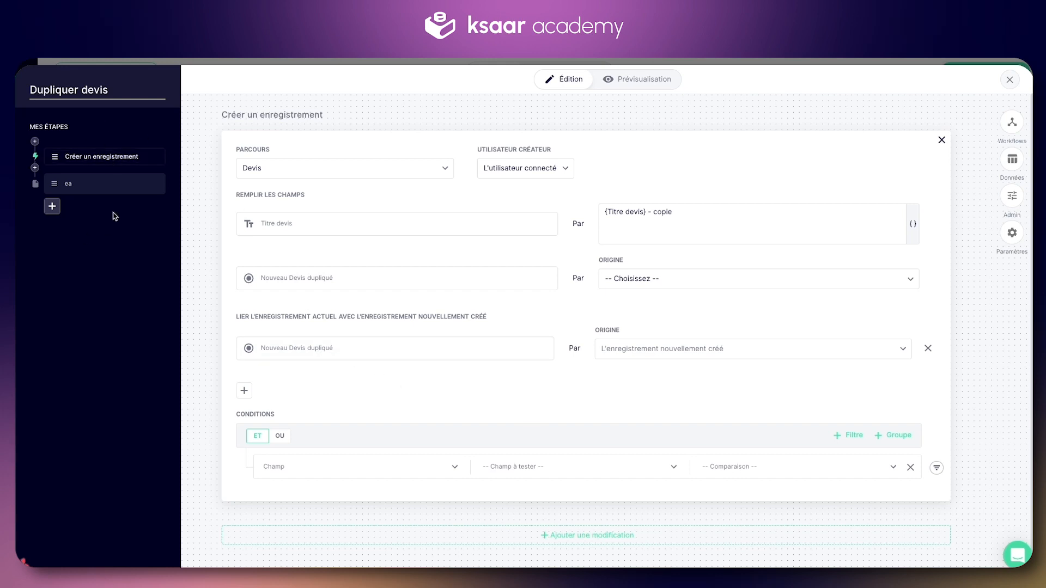
# Add a Boucle action after the ea page and make it iterate over the Ligne devis parcours.
pyautogui.click(52, 206)
pyautogui.click(85, 290)
pyautogui.scroll(-2, 117, 373)
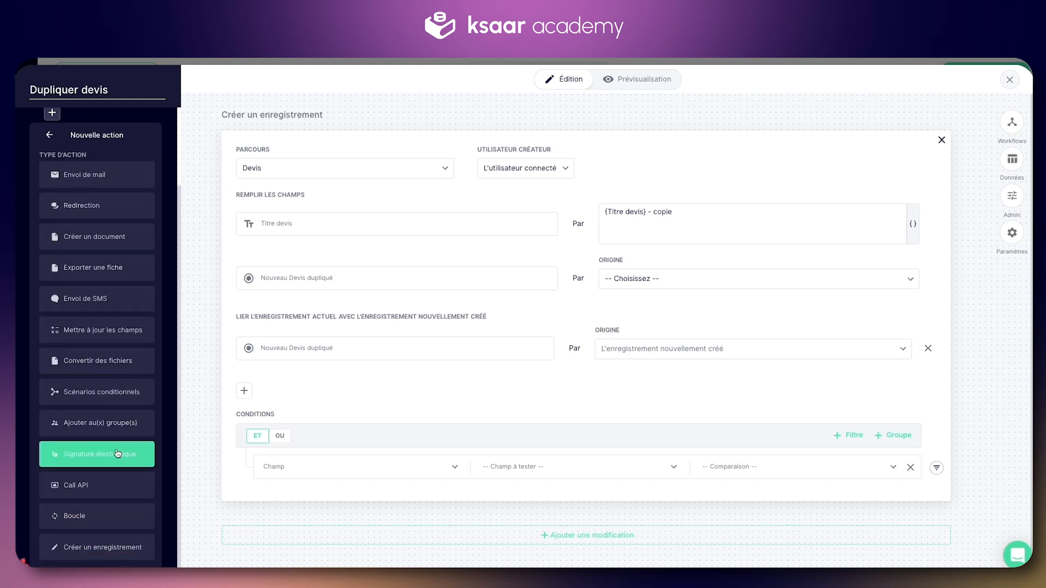
pyautogui.click(106, 527)
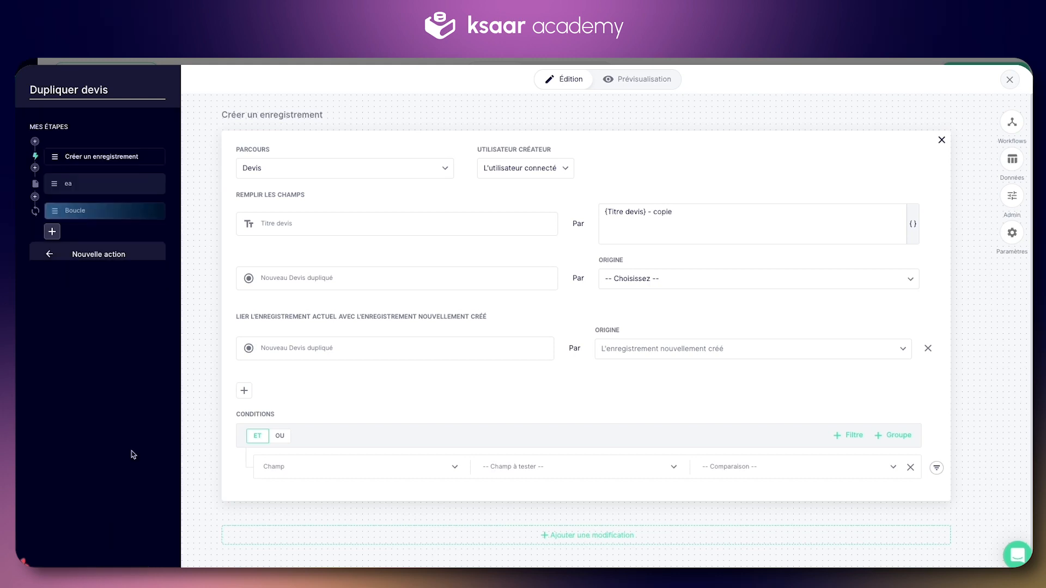
pyautogui.click(92, 214)
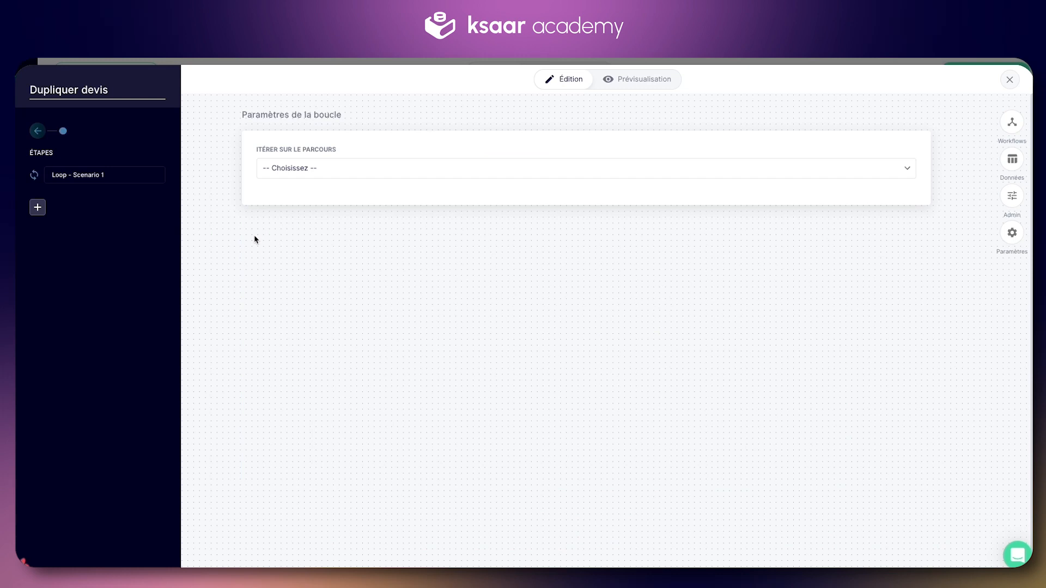
pyautogui.click(359, 169)
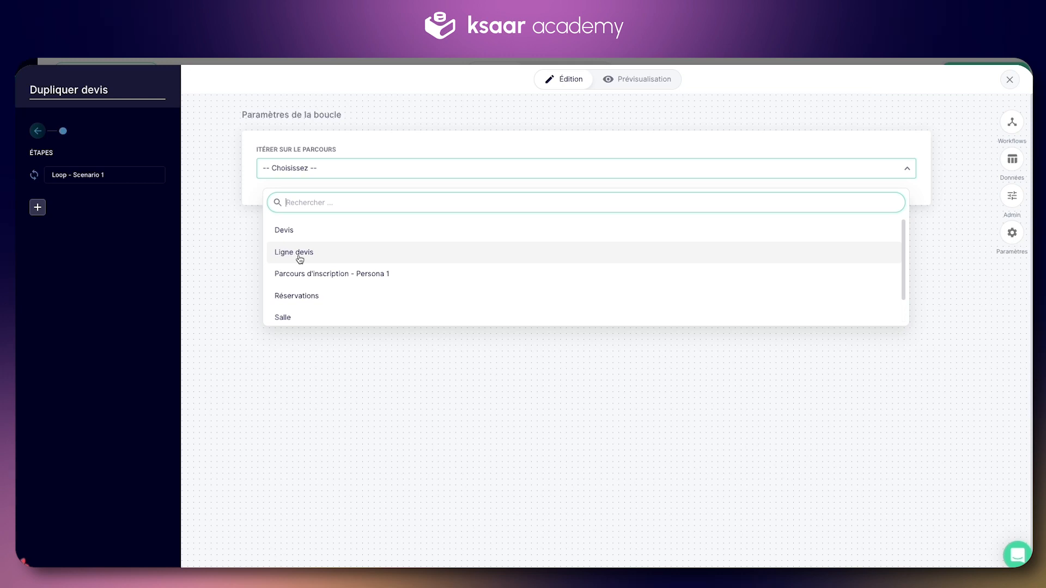
pyautogui.click(299, 254)
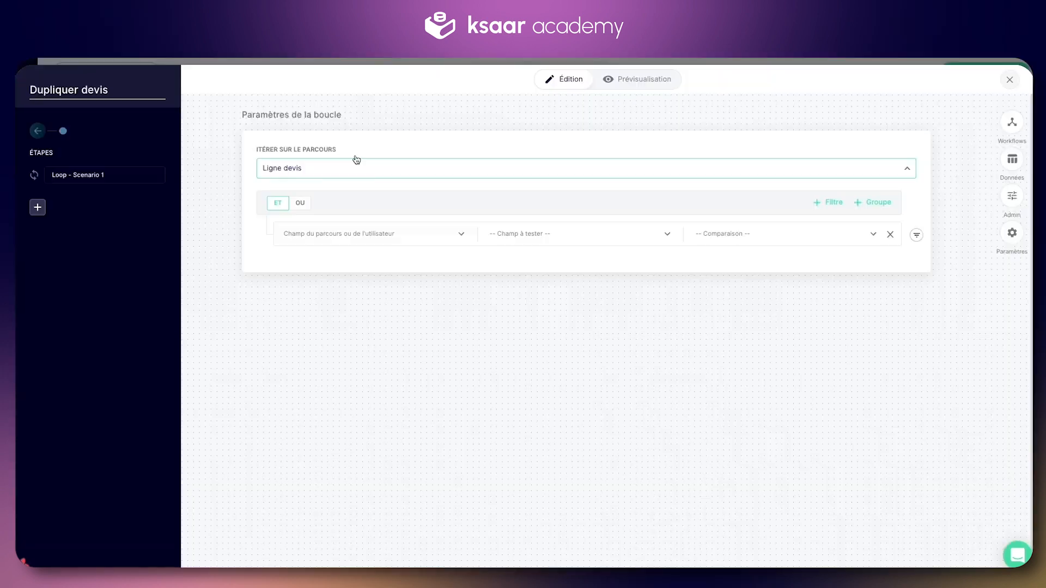
# Filter the loop to lines whose Linked Devis is Égal à Parcours (Fiche) en cours.
pyautogui.click(499, 234)
pyautogui.write('l')
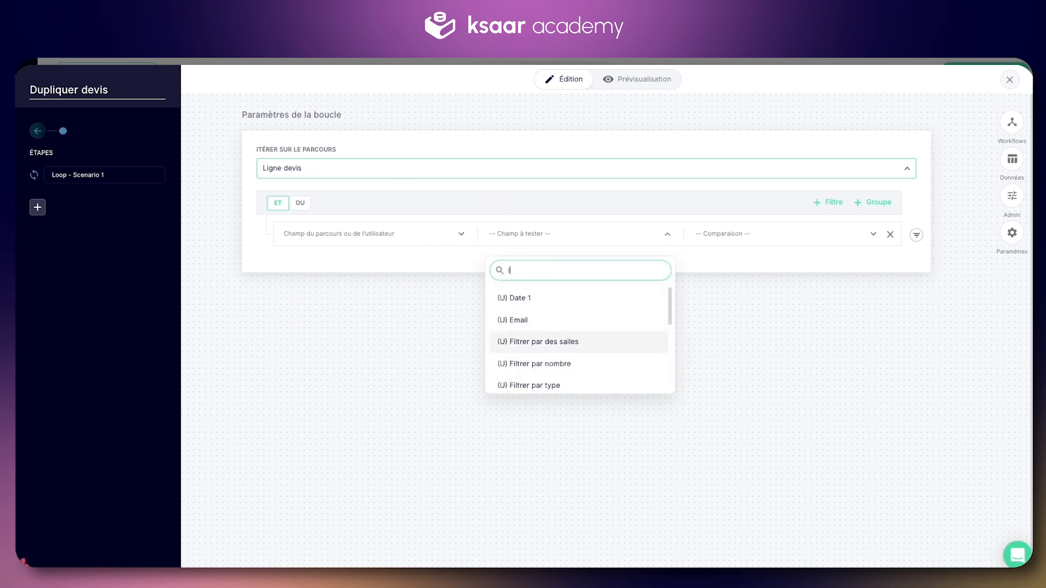
pyautogui.write('inked')
pyautogui.click(573, 292)
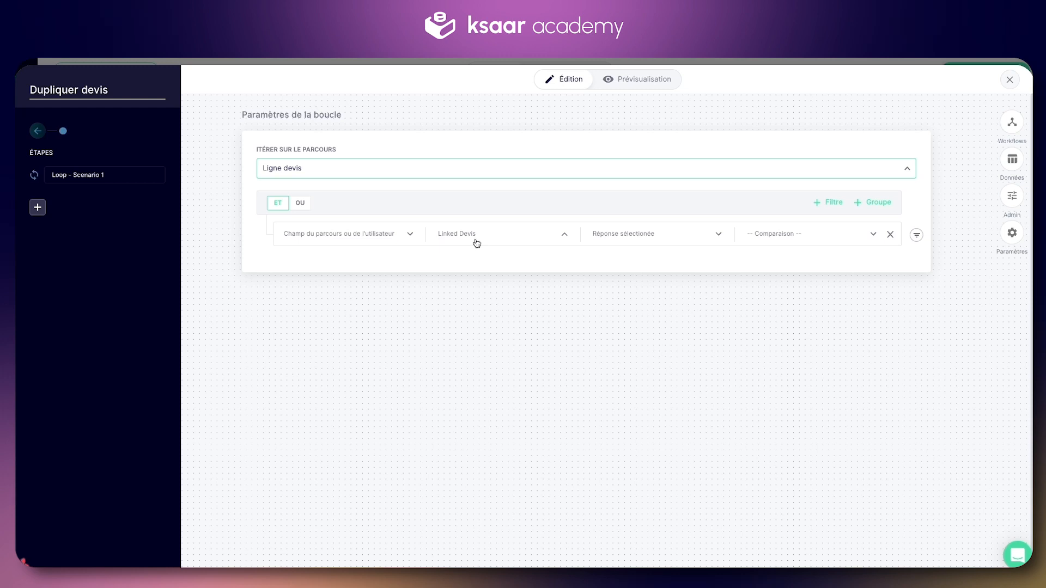
pyautogui.click(809, 235)
pyautogui.click(795, 315)
pyautogui.click(825, 235)
pyautogui.click(840, 277)
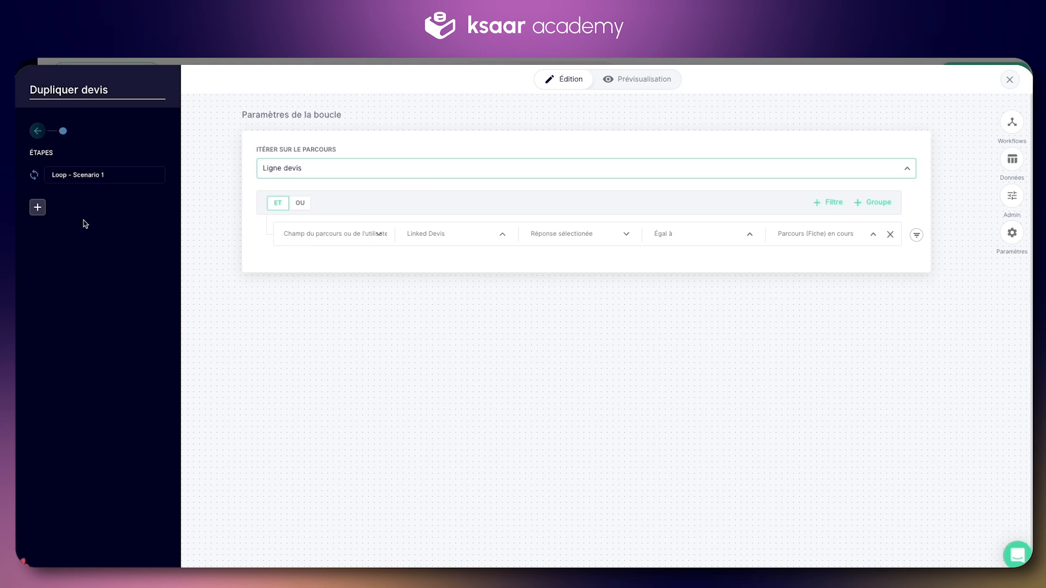
# Add a Créer un enregistrement action inside the loop for Ligne devis, created by L'utilisateur connecté.
pyautogui.click(37, 207)
pyautogui.click(106, 305)
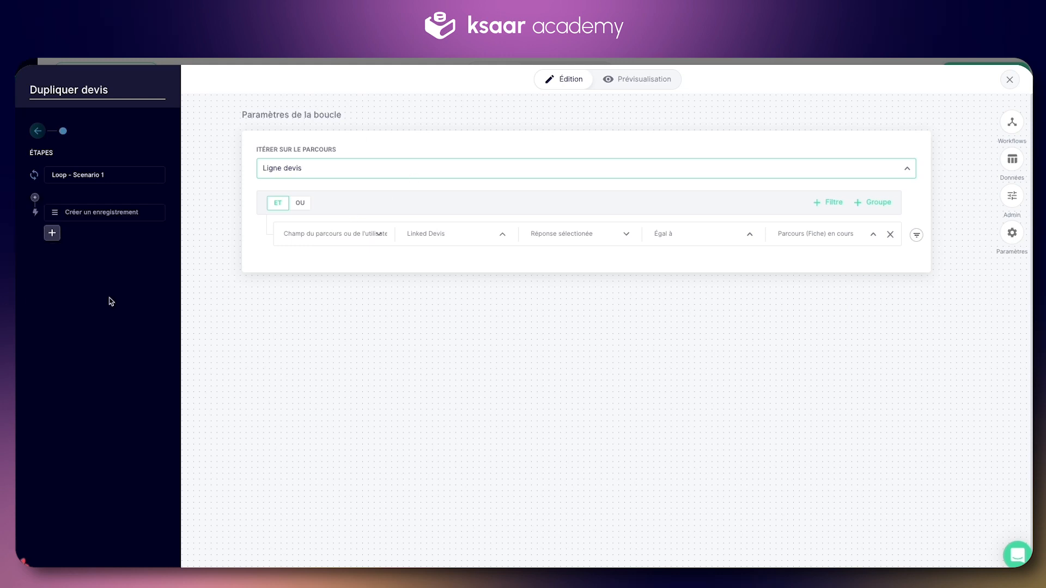
pyautogui.click(103, 214)
pyautogui.click(369, 167)
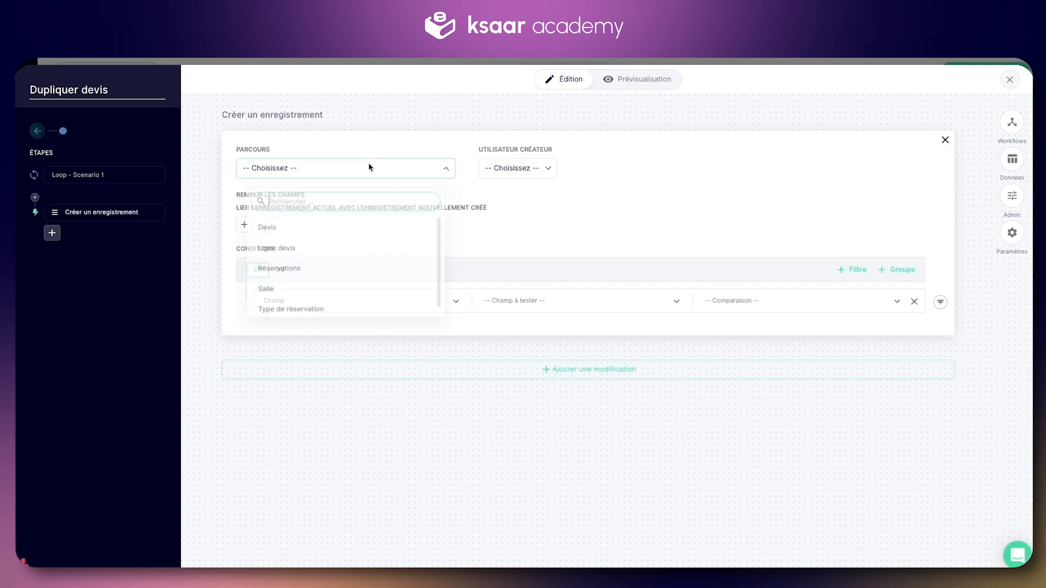
pyautogui.click(315, 253)
pyautogui.click(541, 167)
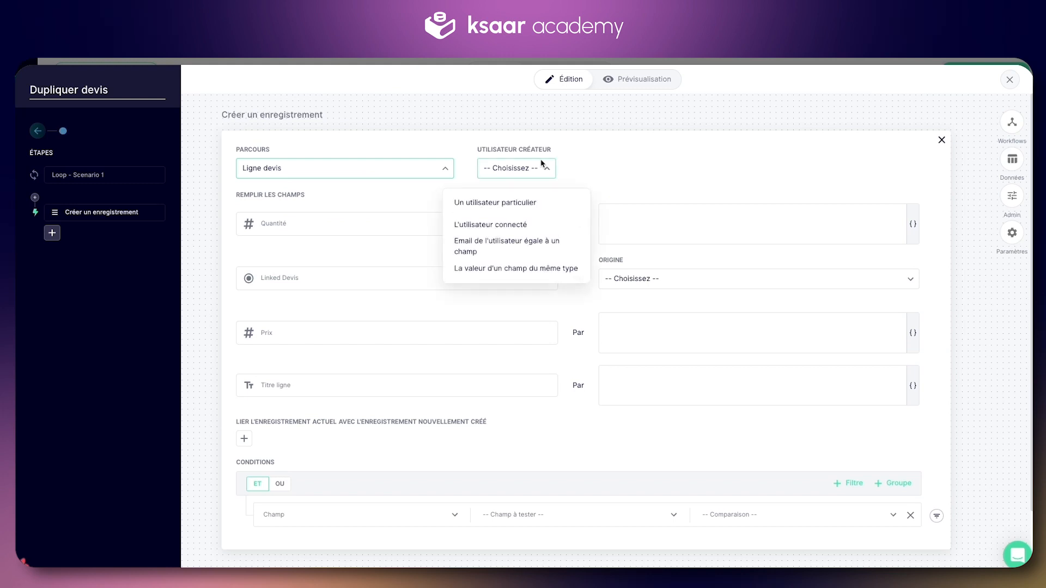
pyautogui.click(508, 226)
# Fill the new line's Quantité with the loop's Quantité variable.
pyautogui.click(646, 213)
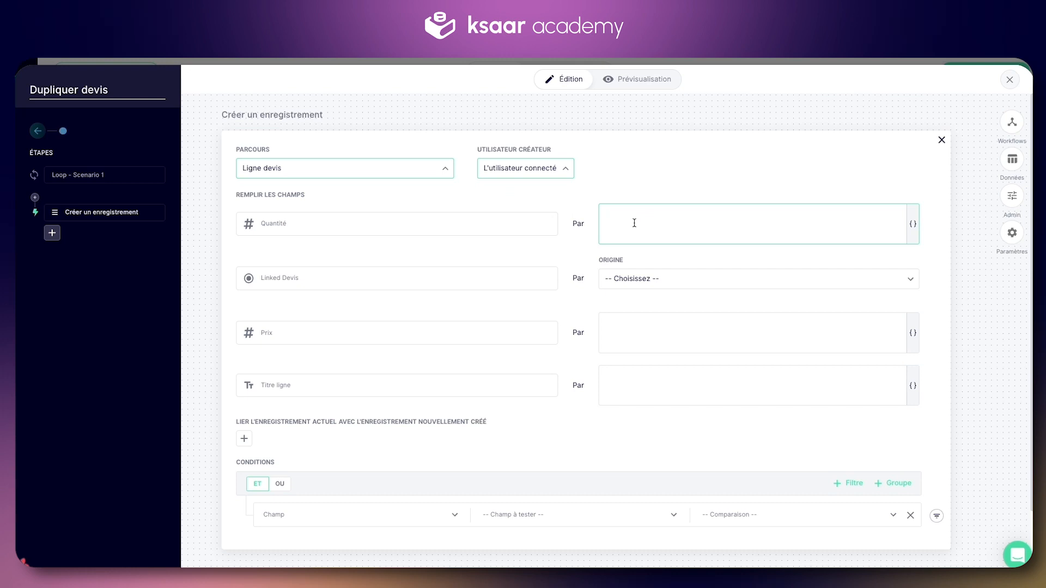
pyautogui.click(917, 223)
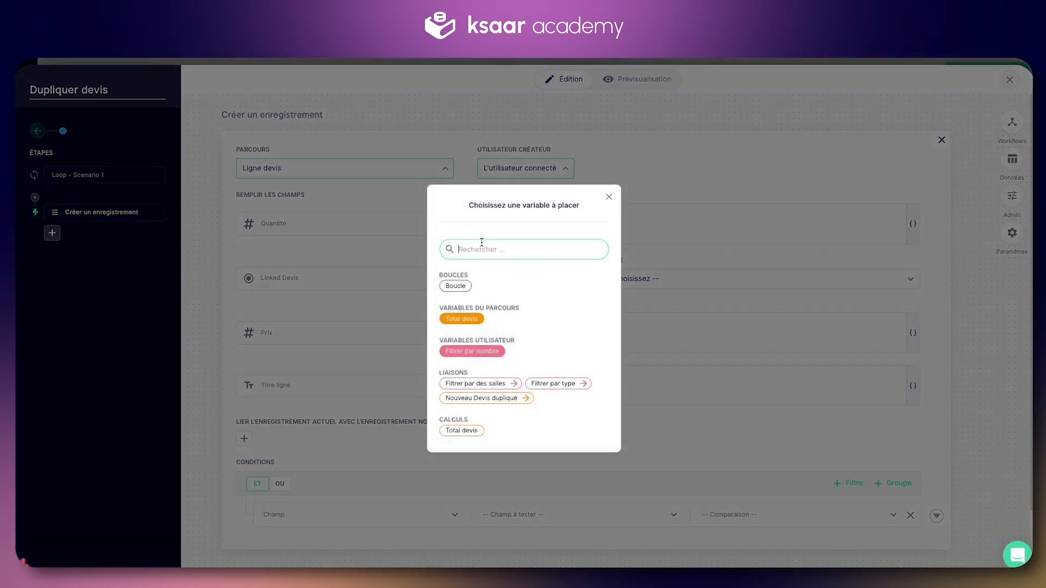
pyautogui.moveTo(435, 277); pyautogui.dragTo(464, 276)
pyautogui.click(483, 281)
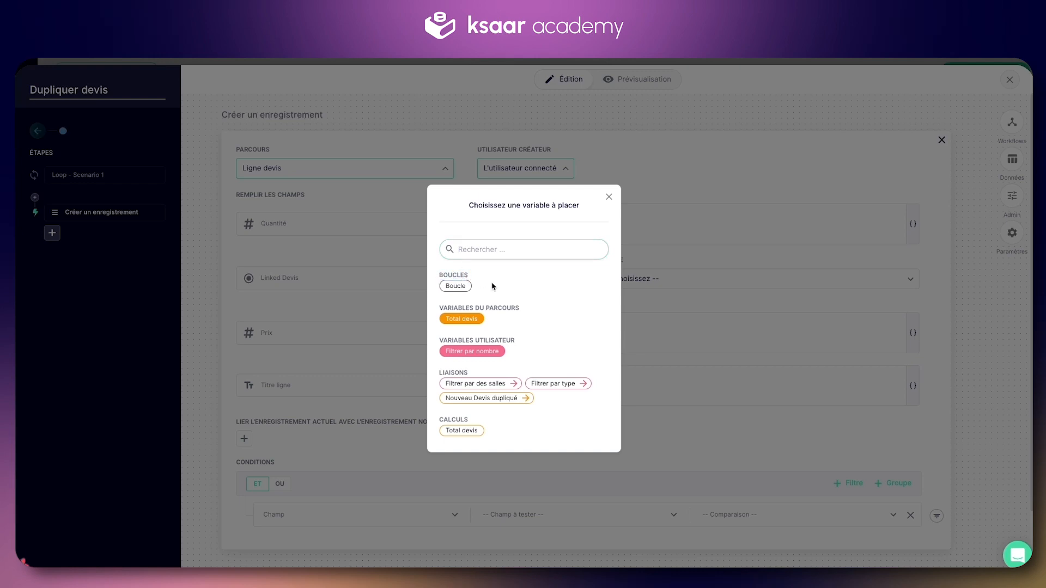
pyautogui.click(455, 286)
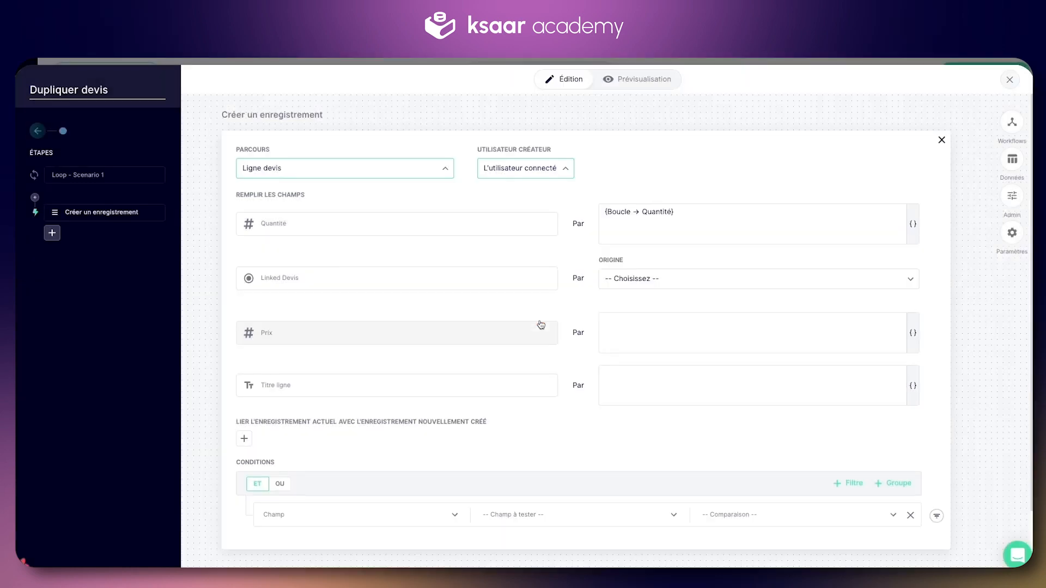
pyautogui.click(537, 321)
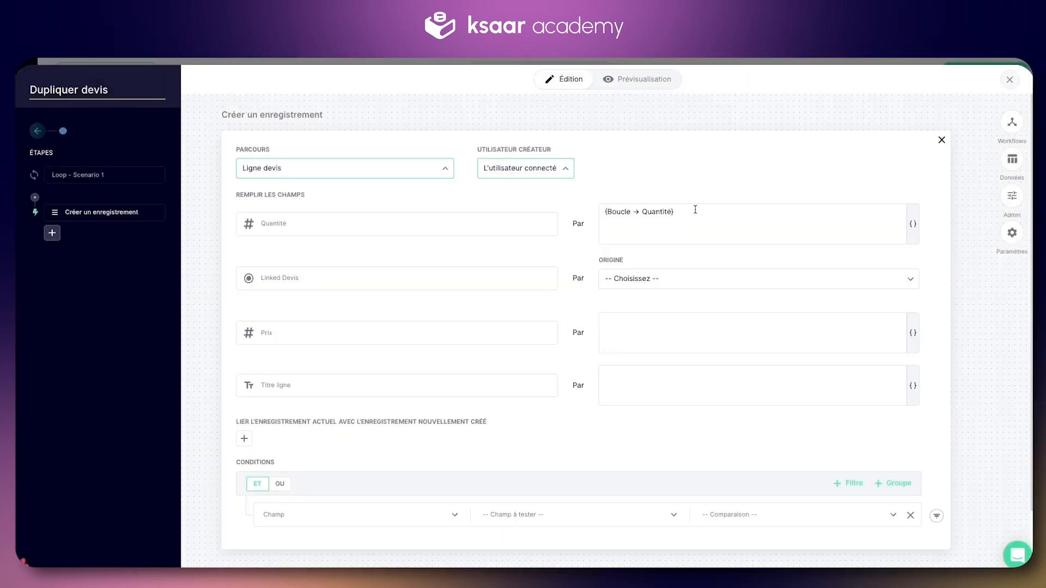
# Set the new line's Linked Devis to La valeur d'un champ du même type, using Nouveau Devis dupliqué.
pyautogui.click(688, 282)
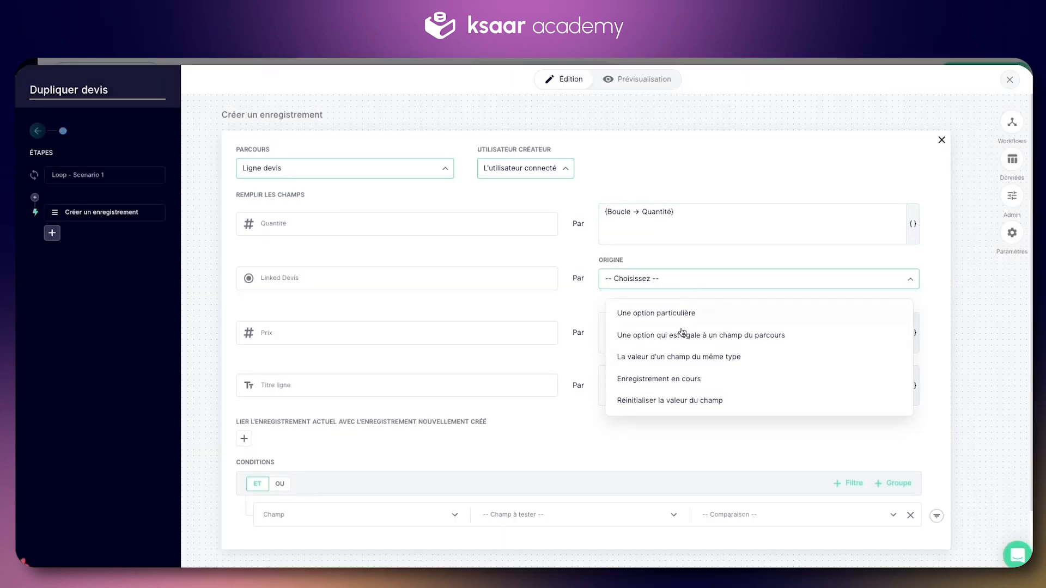
pyautogui.click(712, 357)
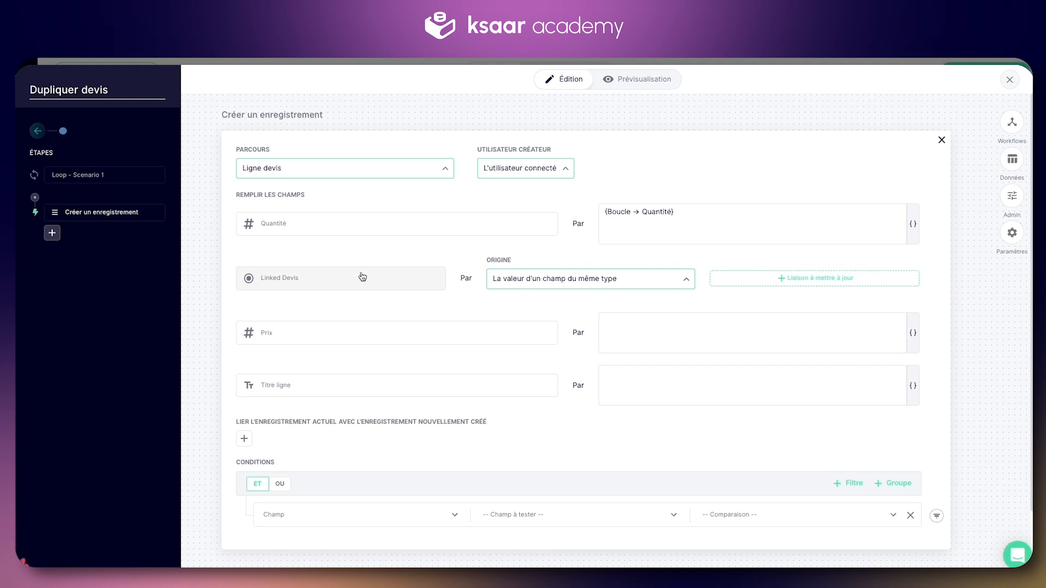
pyautogui.click(762, 279)
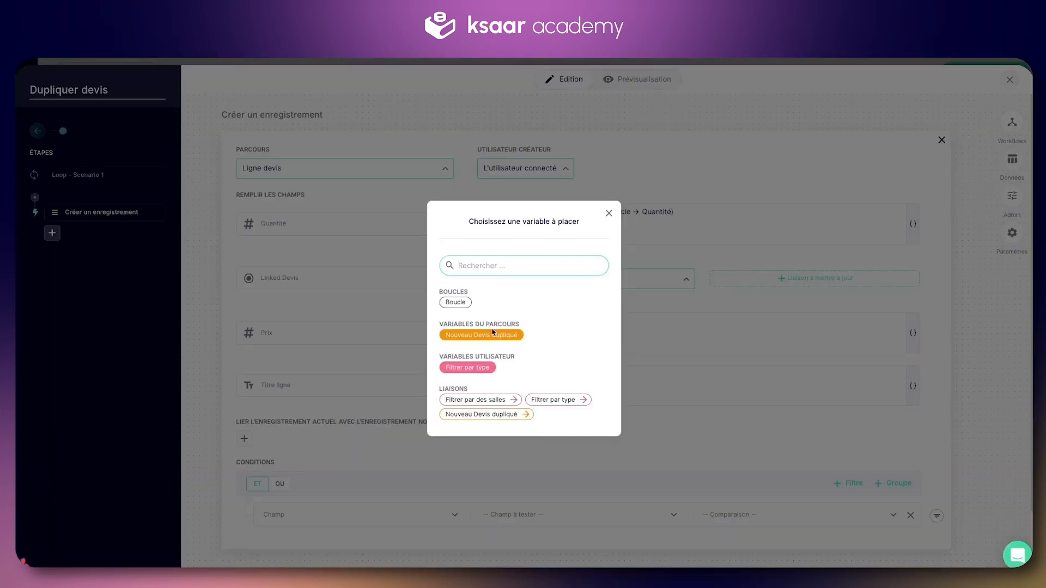
pyautogui.click(492, 336)
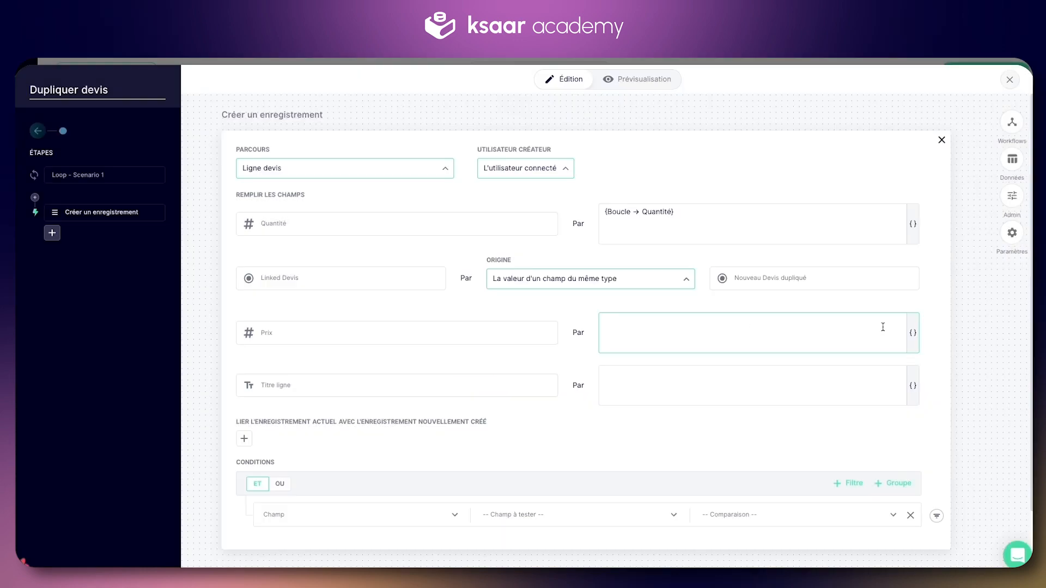
# Fill the new line's Prix with the loop's Prix variable.
pyautogui.click(912, 333)
pyautogui.click(448, 286)
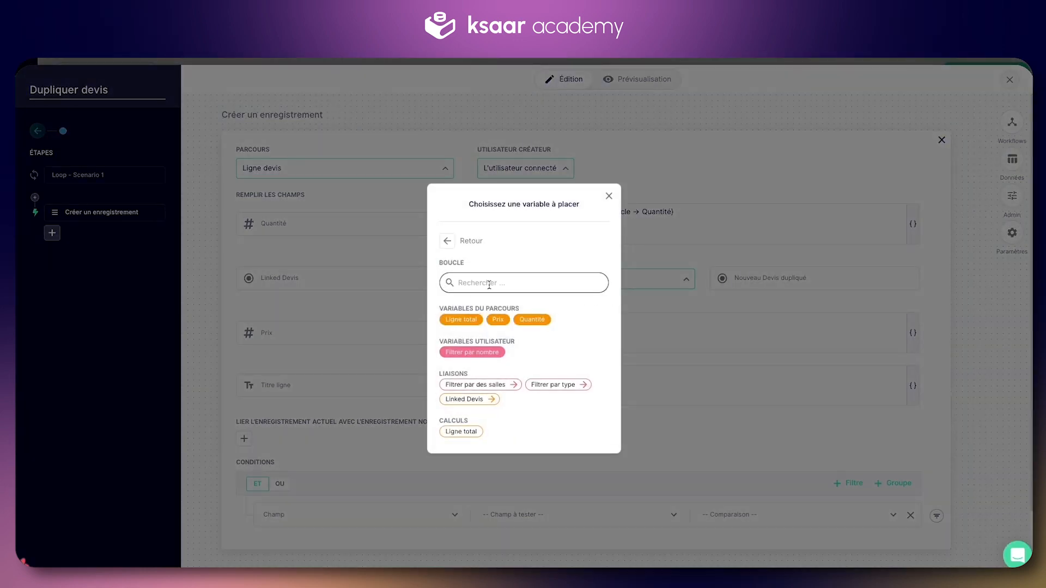
pyautogui.click(498, 319)
# Fill the new line's Titre ligne with the loop's Titre ligne variable followed by " - copie".
pyautogui.click(632, 375)
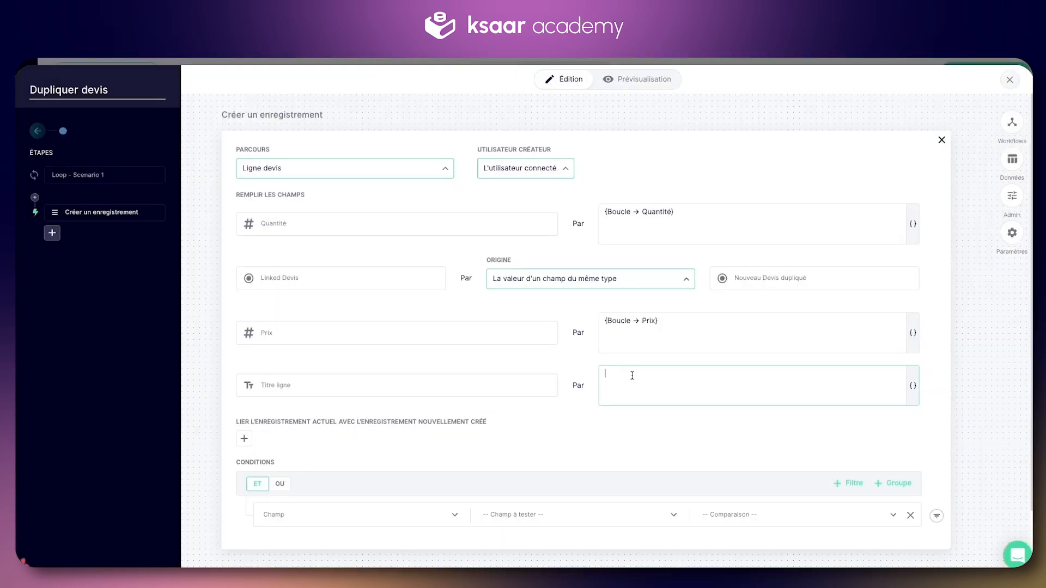
pyautogui.click(913, 386)
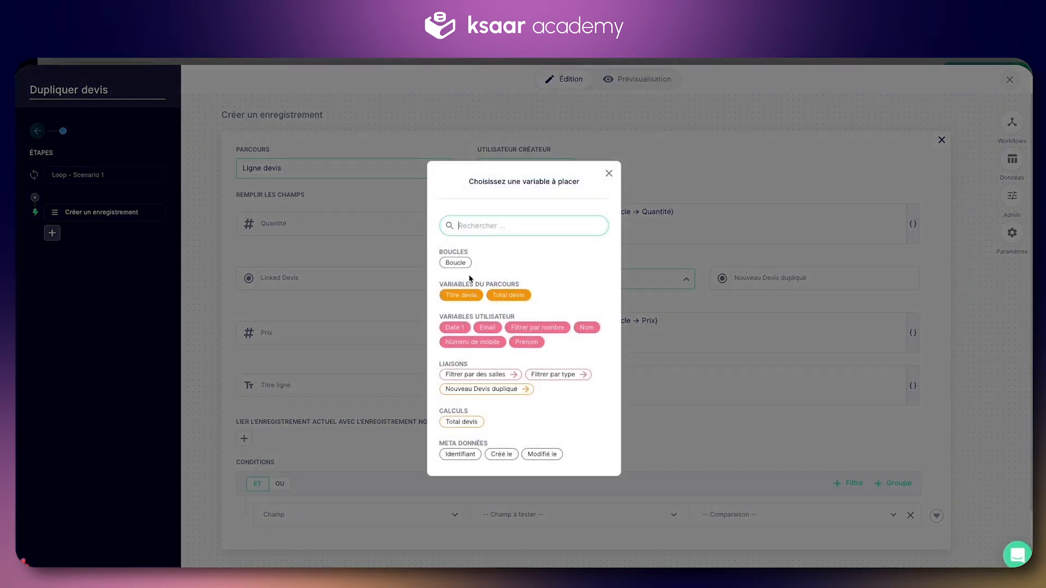
pyautogui.click(457, 262)
pyautogui.click(568, 298)
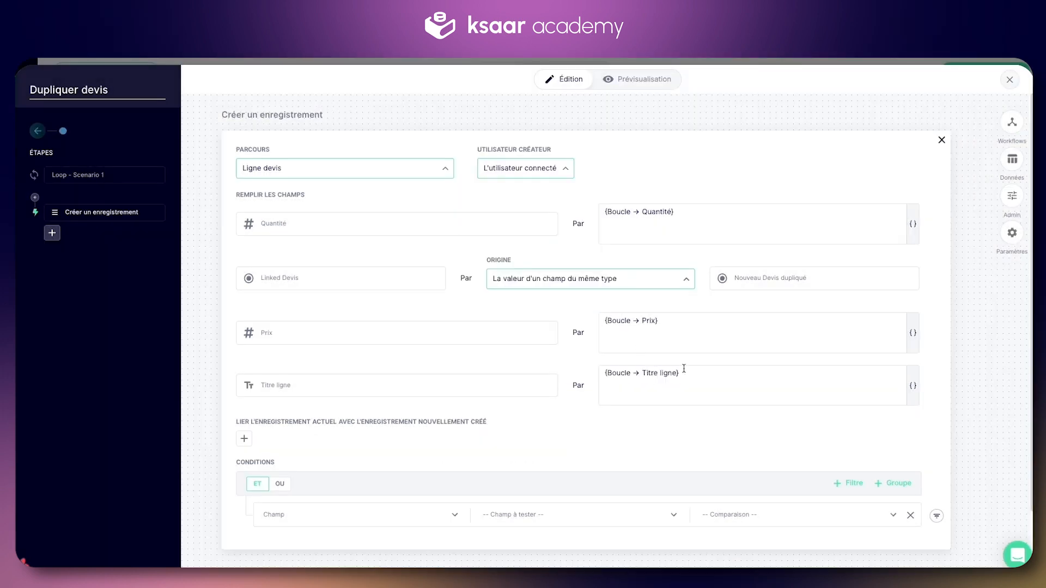
pyautogui.click(248, 274)
pyautogui.scroll(-1, 504, 308)
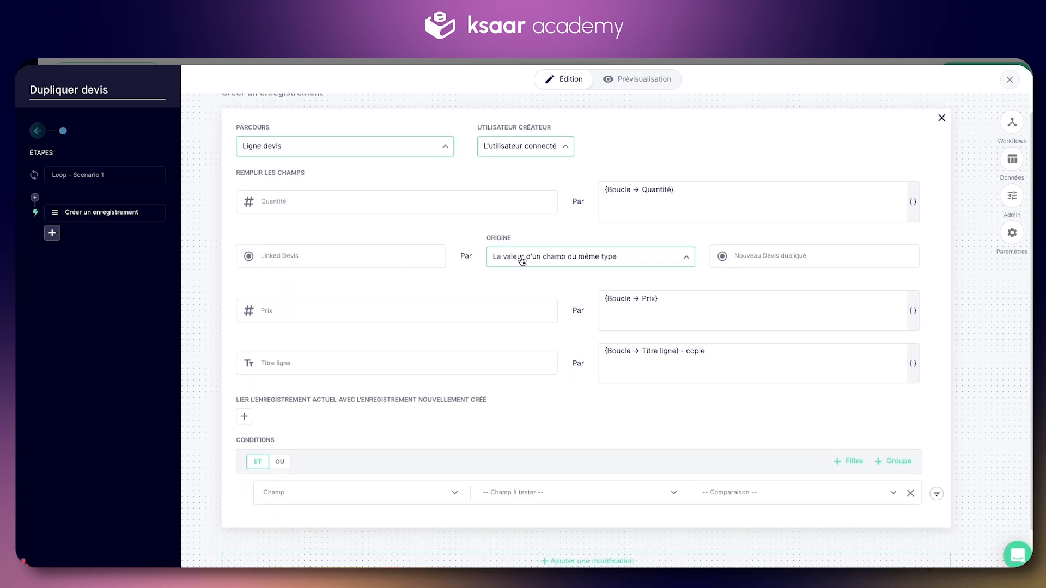
# Return to the main steps, delete the ea page and close the Dupliquer devis editor.
pyautogui.click(37, 131)
pyautogui.click(157, 187)
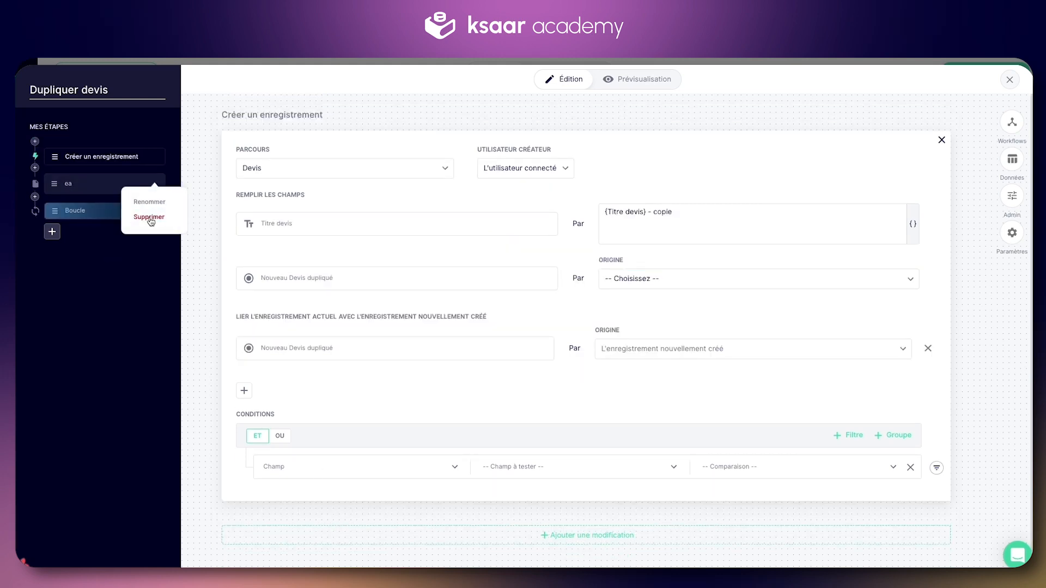
pyautogui.click(148, 219)
pyautogui.click(1009, 79)
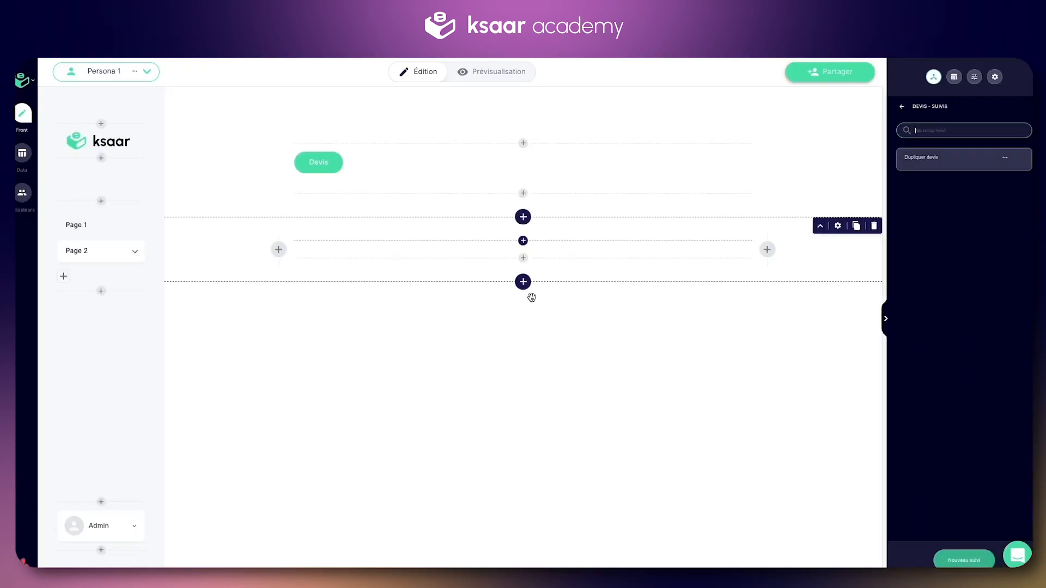
# Add the Dupliquer devis suivi as a column of the Devis table on Page 2.
pyautogui.click(910, 103)
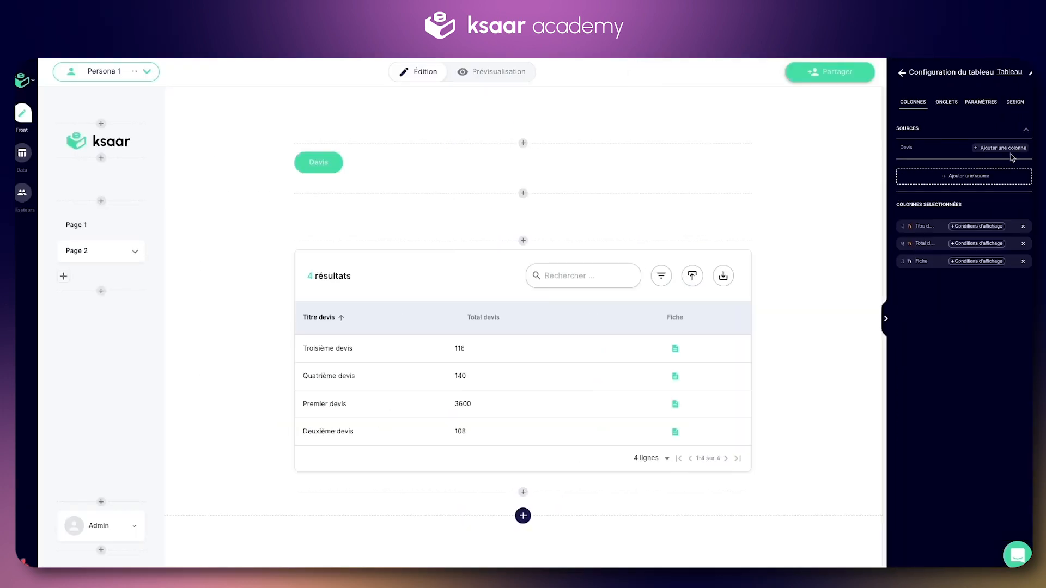
pyautogui.click(1002, 147)
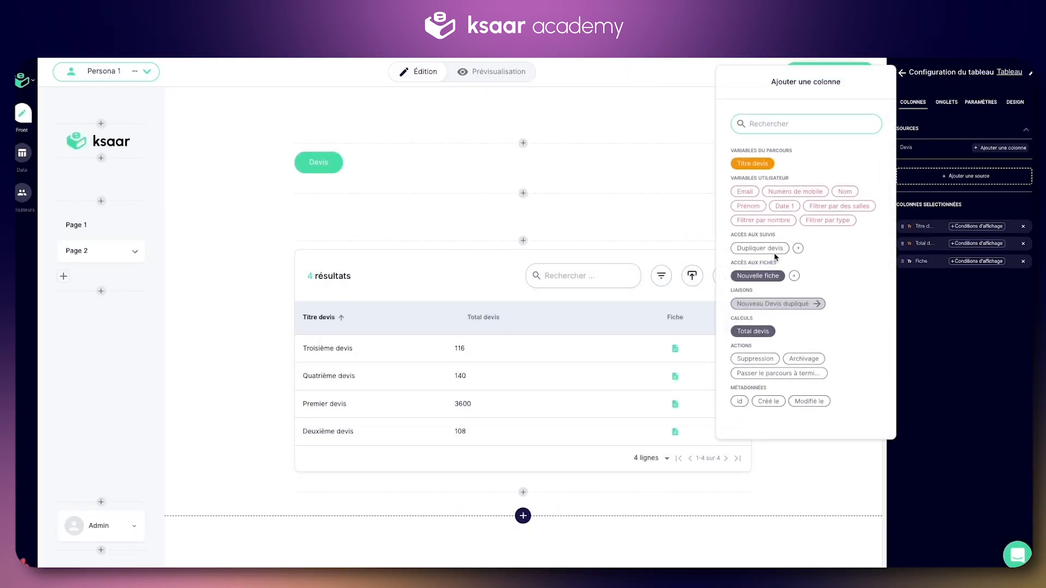
pyautogui.click(760, 248)
pyautogui.click(1017, 369)
# Preview the app and examine the lines in the Troisième devis fiche.
pyautogui.click(491, 71)
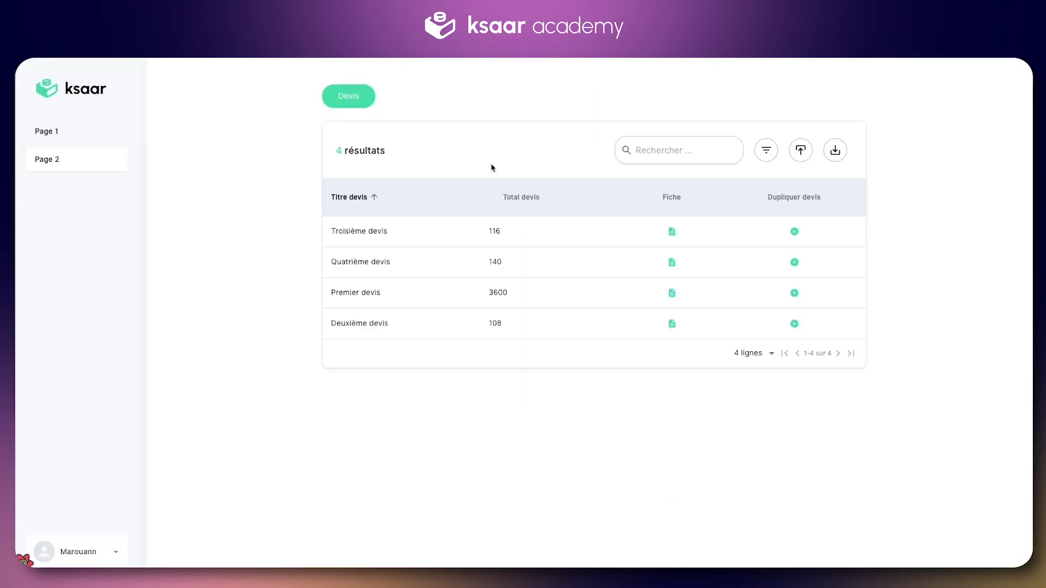
pyautogui.click(671, 232)
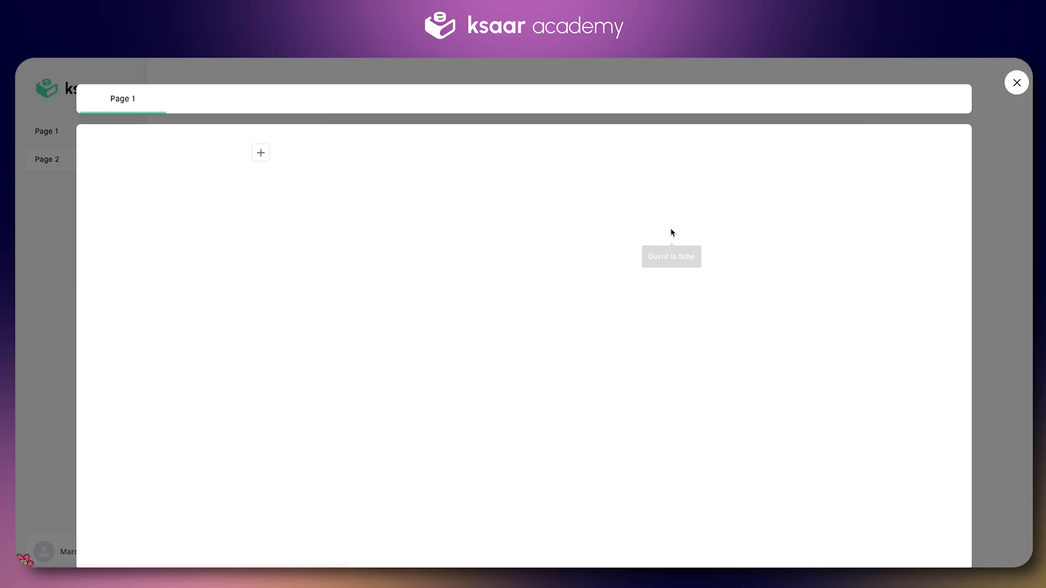
pyautogui.click(436, 182)
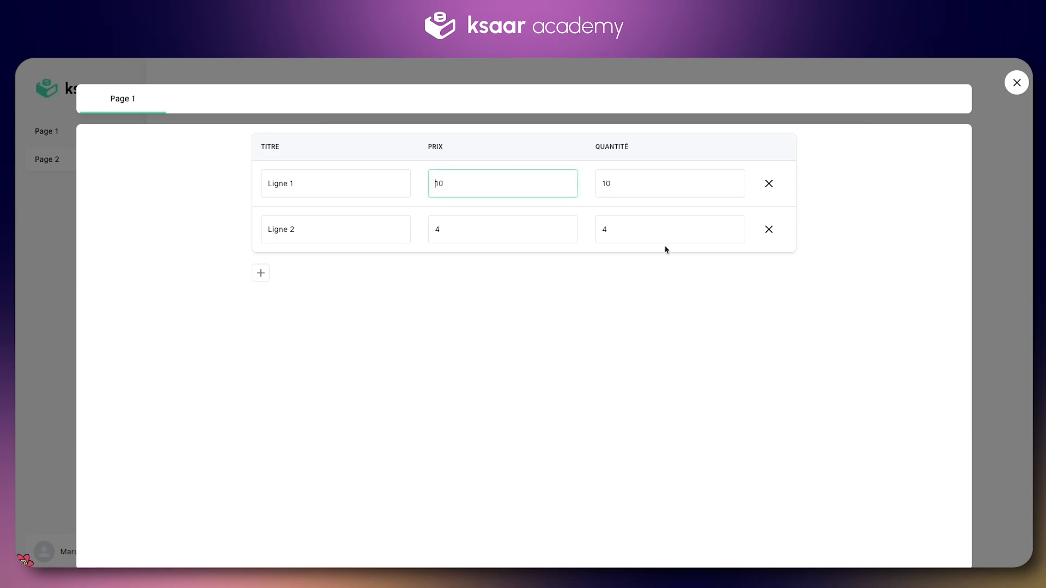
pyautogui.click(1016, 82)
# Duplicate Troisième devis and open the copy's fiche to examine its duplicated lines.
pyautogui.click(794, 232)
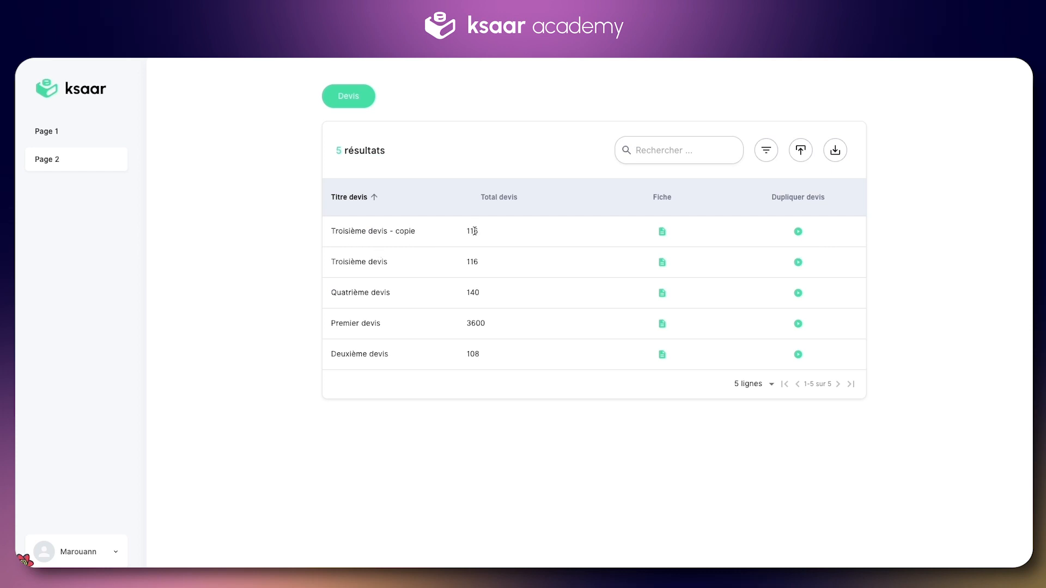
pyautogui.click(661, 230)
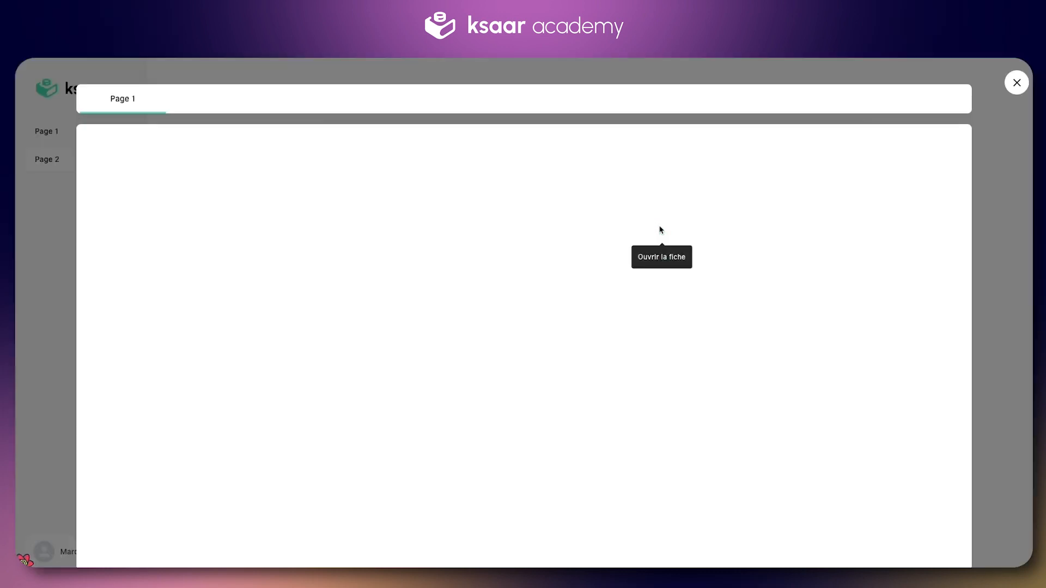
pyautogui.click(318, 189)
pyautogui.click(322, 229)
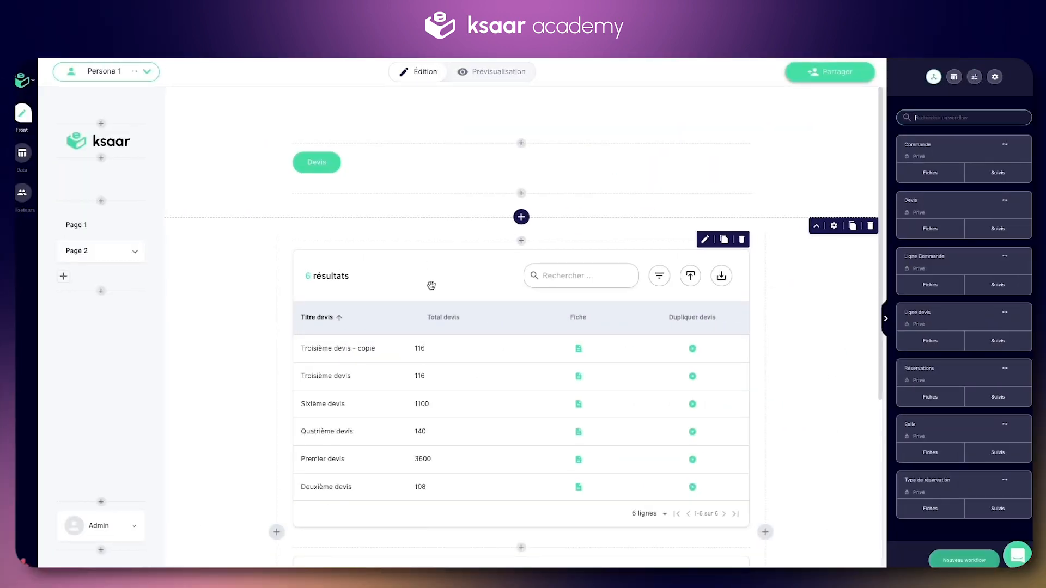
# Start a quote titled Septième devis with a first line Ligne devis 1, quantity 1 and price 1000.
pyautogui.scroll(-1, 433, 294)
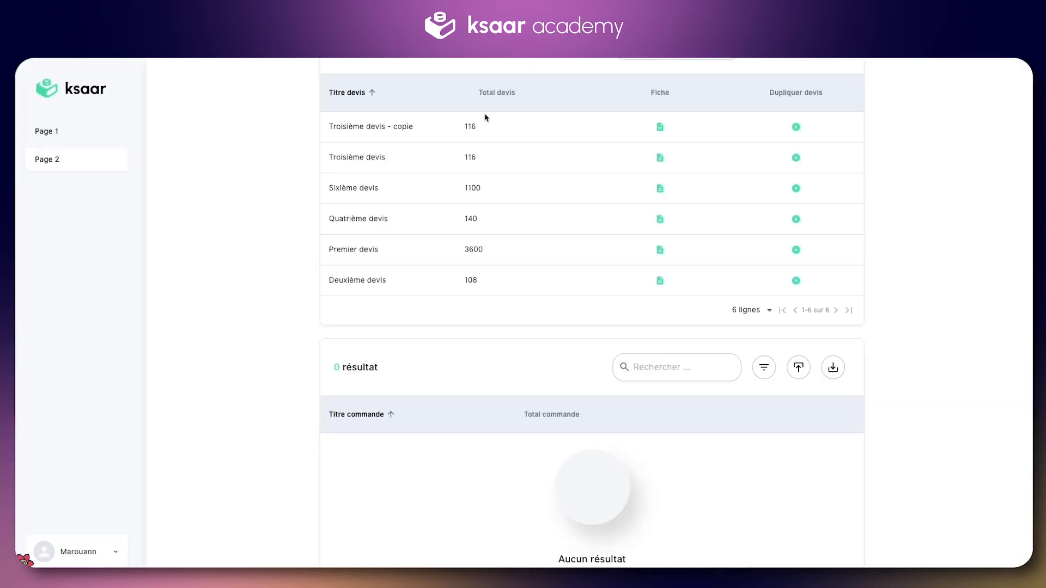
pyautogui.scroll(2, 423, 147)
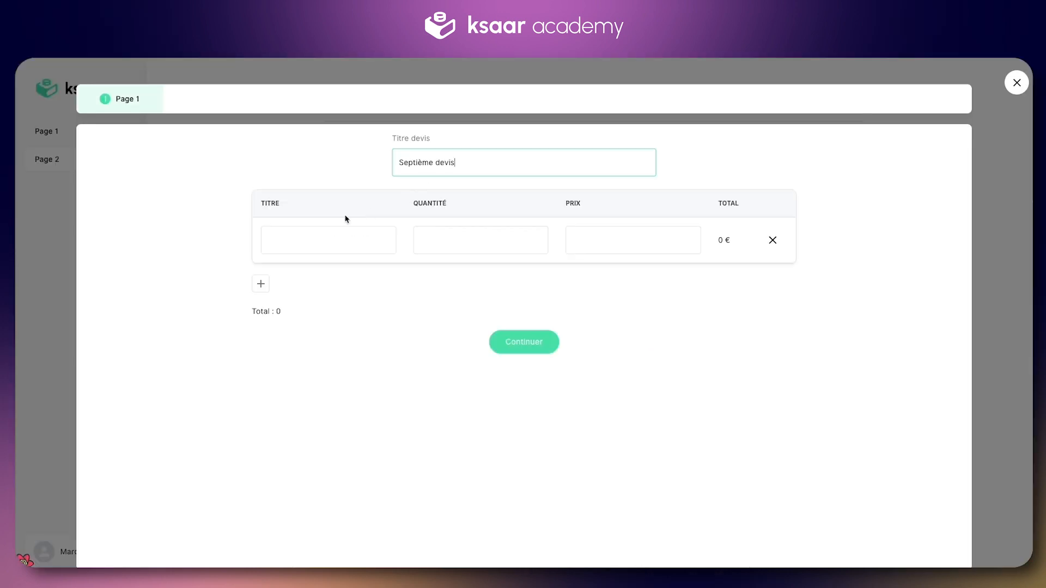
pyautogui.click(330, 230)
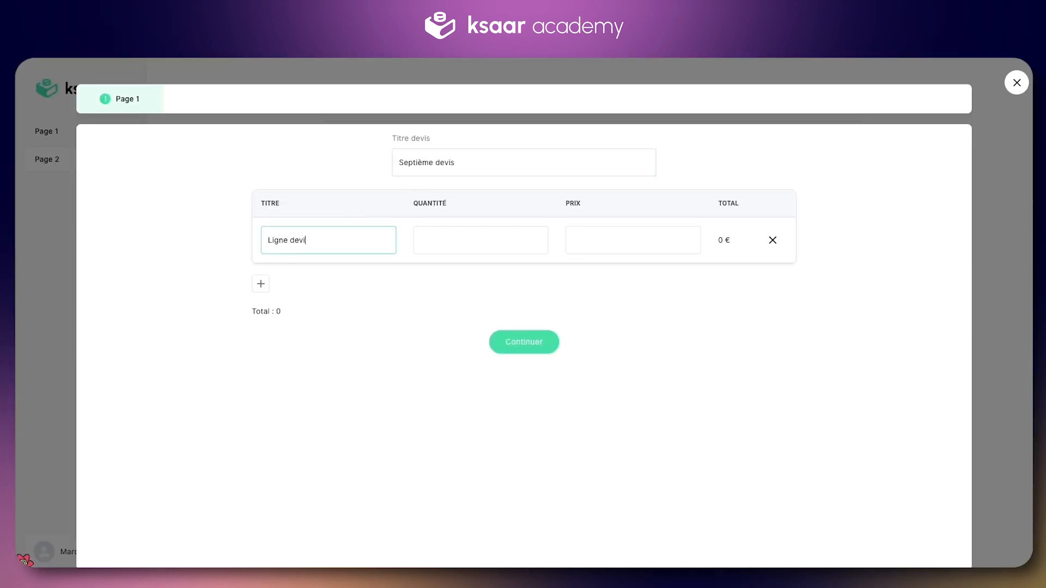
pyautogui.write('Ligne devis 1')
pyautogui.press('Tab')
pyautogui.write('1')
pyautogui.press('Tab')
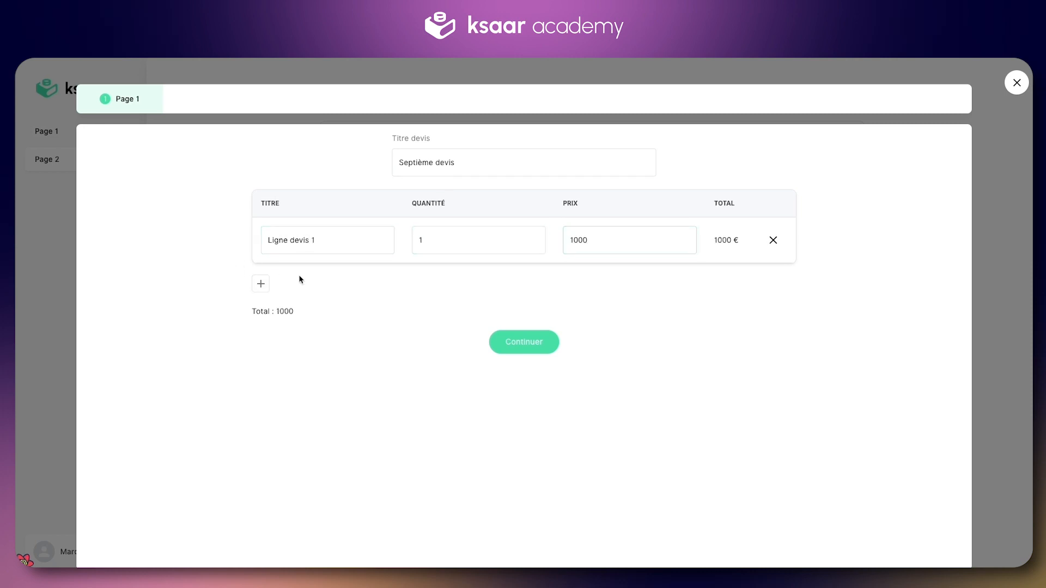
# Add a second line Ligne devis 2 with quantity 10 and price 10, and submit the quote.
pyautogui.click(261, 283)
pyautogui.click(310, 285)
pyautogui.write('Ligne devis 2')
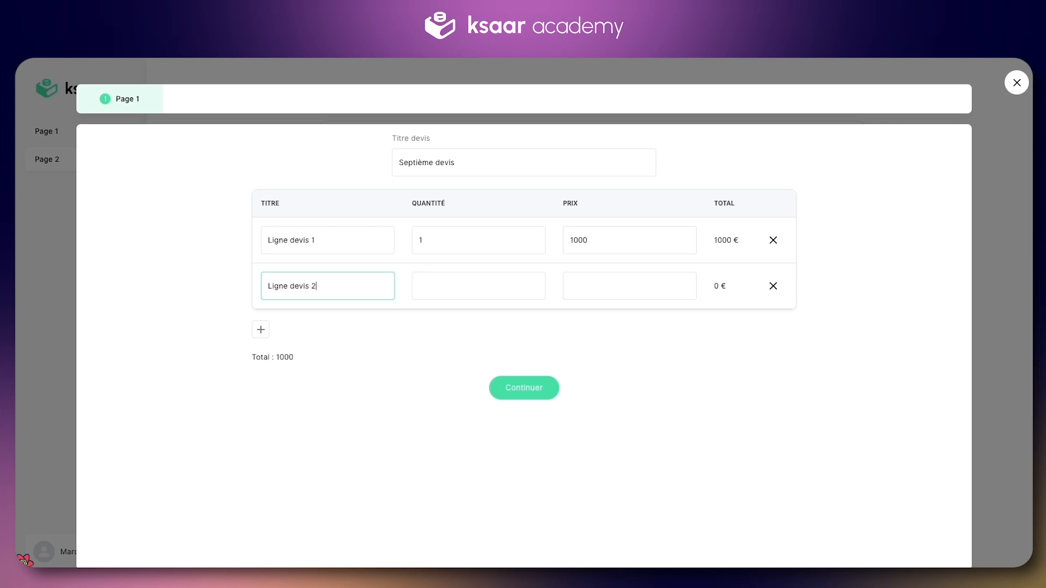
pyautogui.press('Tab')
pyautogui.write('10')
pyautogui.press('Tab')
pyautogui.write('10')
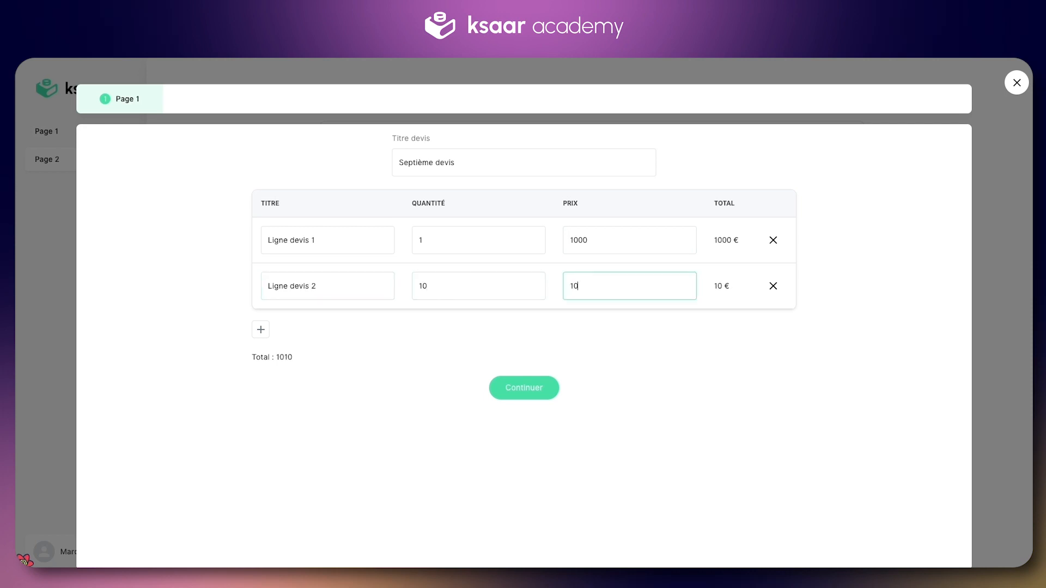
pyautogui.click(530, 397)
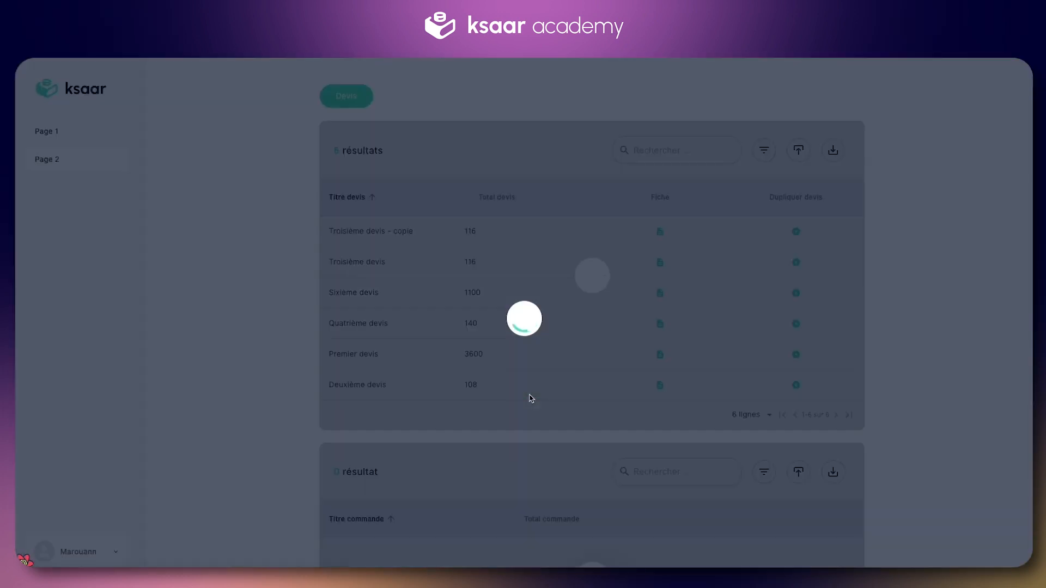
# Review the Septième devis row in the quotes table and the Commande table below it.
pyautogui.moveTo(333, 328); pyautogui.dragTo(703, 325)
pyautogui.click(704, 326)
pyautogui.scroll(-2, 441, 339)
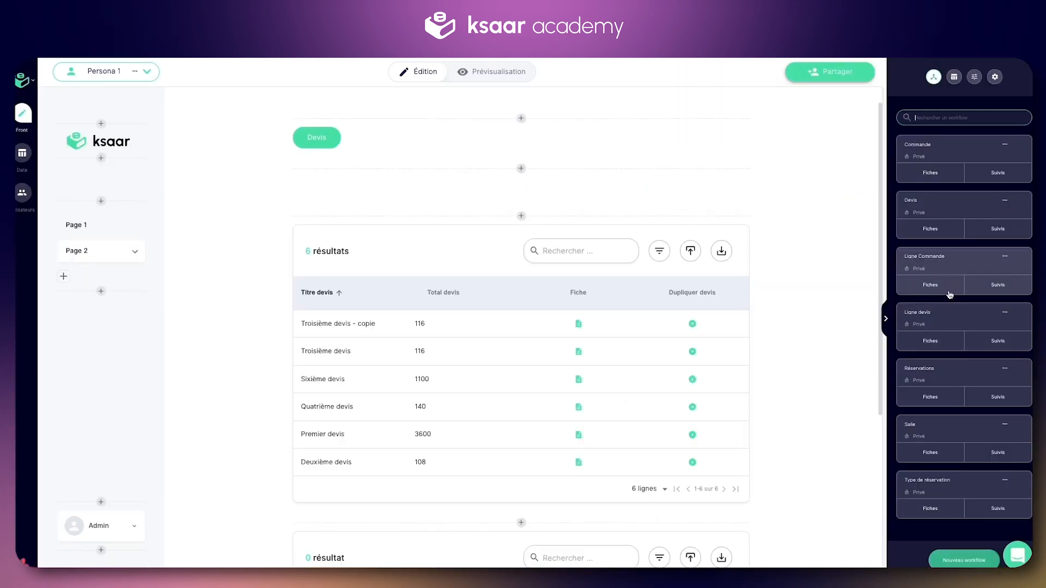
# Examine the layout of the Commande workflow's Fiche-Commande 2 and the Devis and Commande tables on Page 2.
pyautogui.click(933, 172)
pyautogui.click(964, 162)
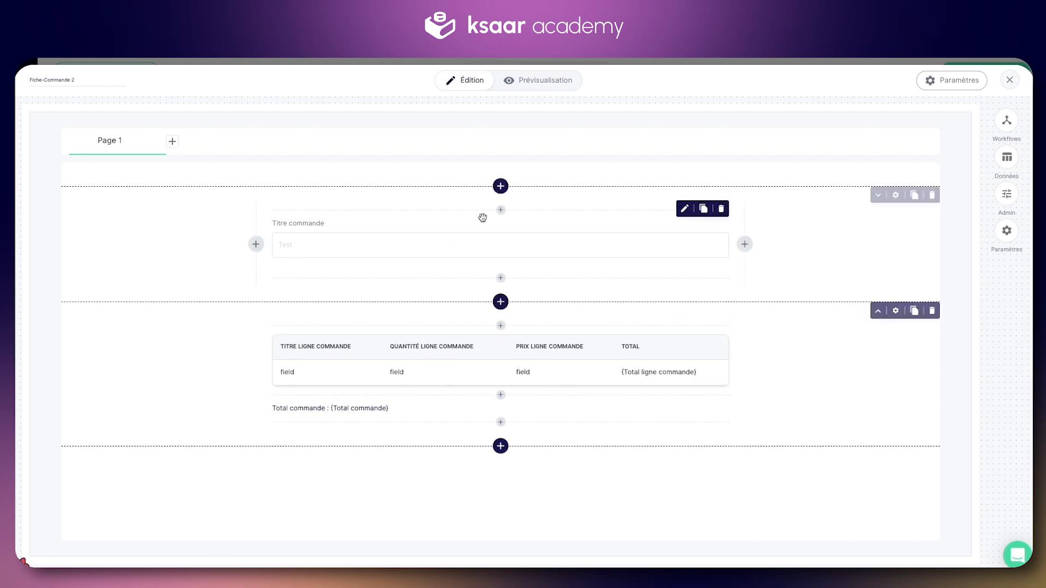
pyautogui.click(1008, 80)
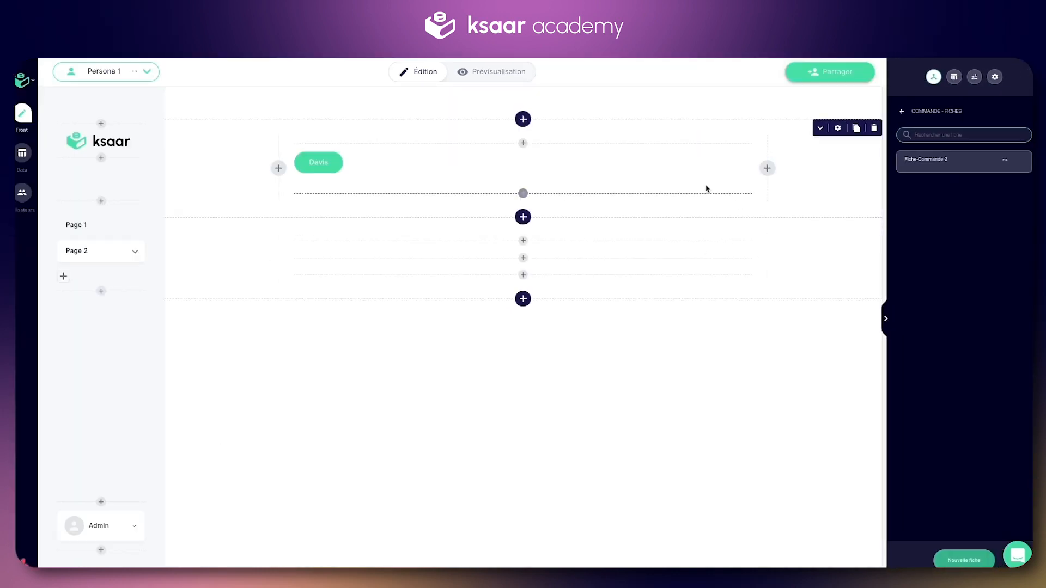
pyautogui.scroll(-1, 488, 334)
pyautogui.scroll(-1, 424, 392)
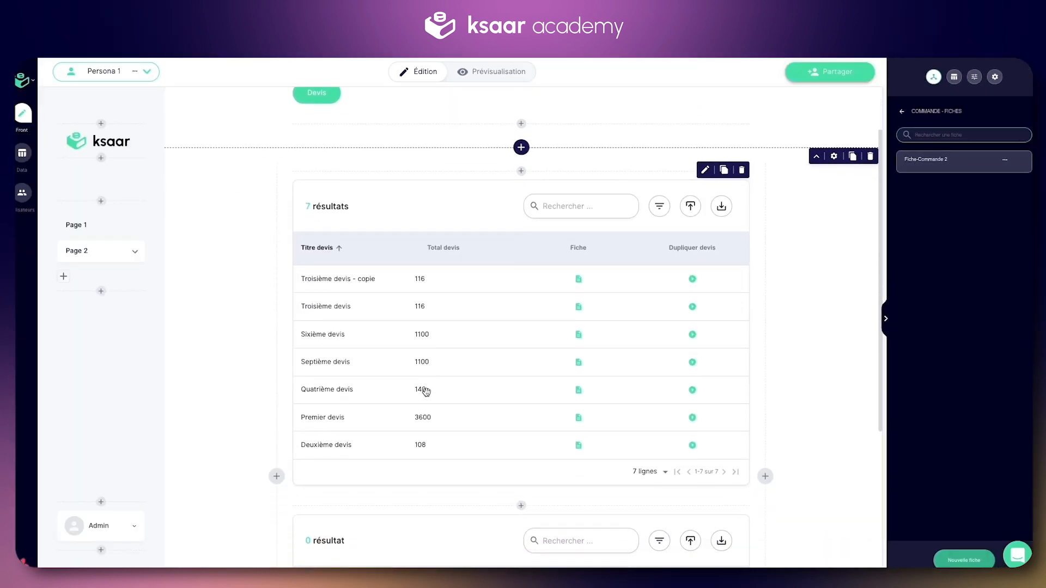
pyautogui.scroll(-1, 400, 389)
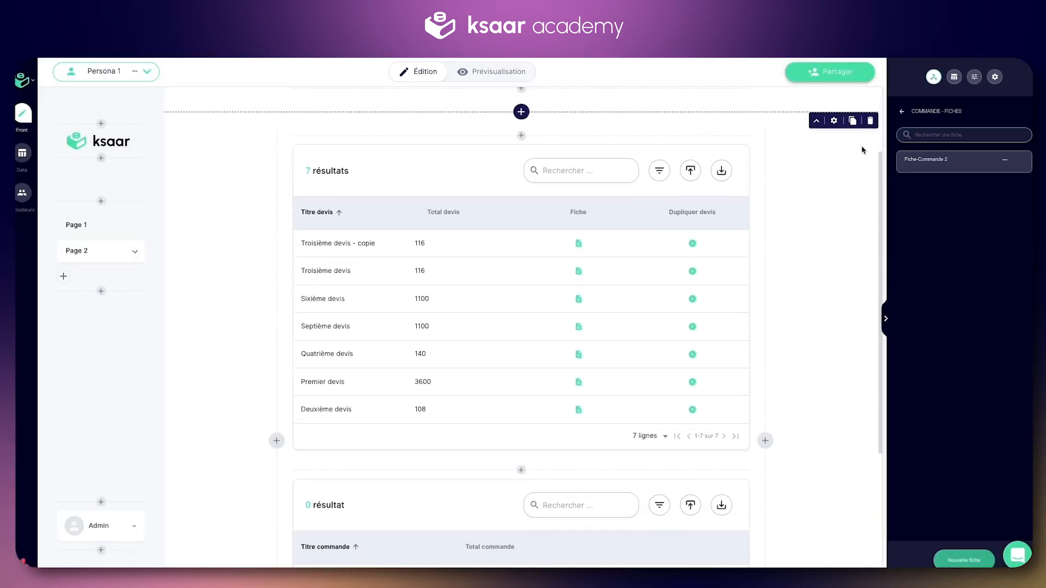
# Open the Devis suivi Transformer en commande and add a Créer un enregistrement action as its first step.
pyautogui.click(901, 111)
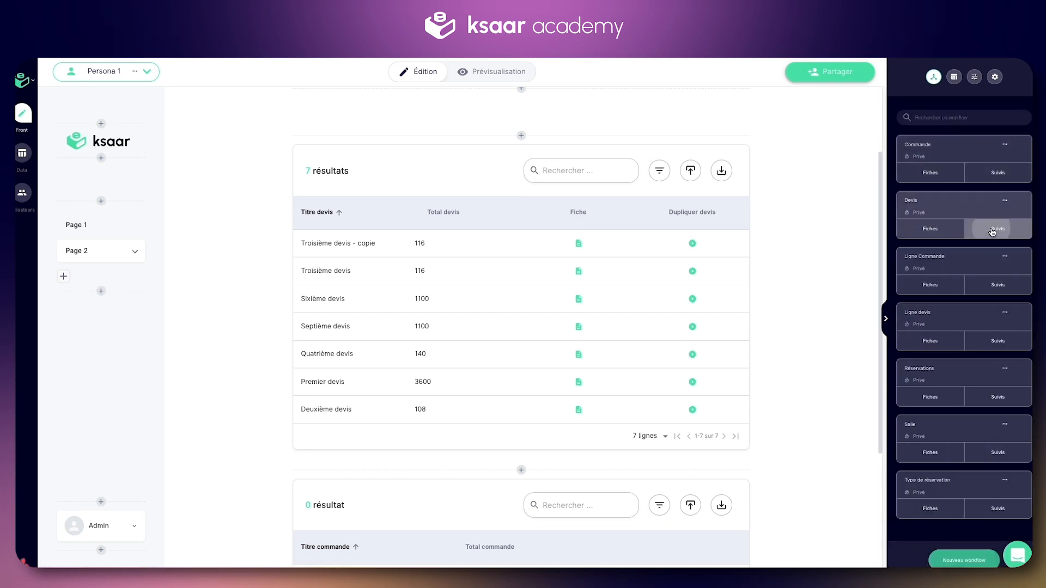
pyautogui.click(996, 229)
pyautogui.click(928, 191)
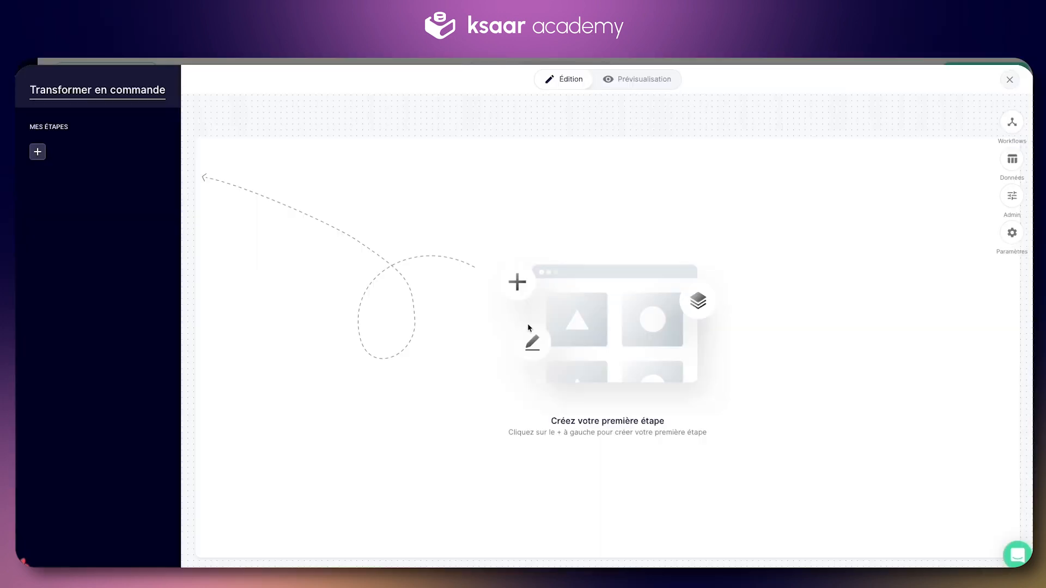
pyautogui.click(37, 152)
pyautogui.click(84, 235)
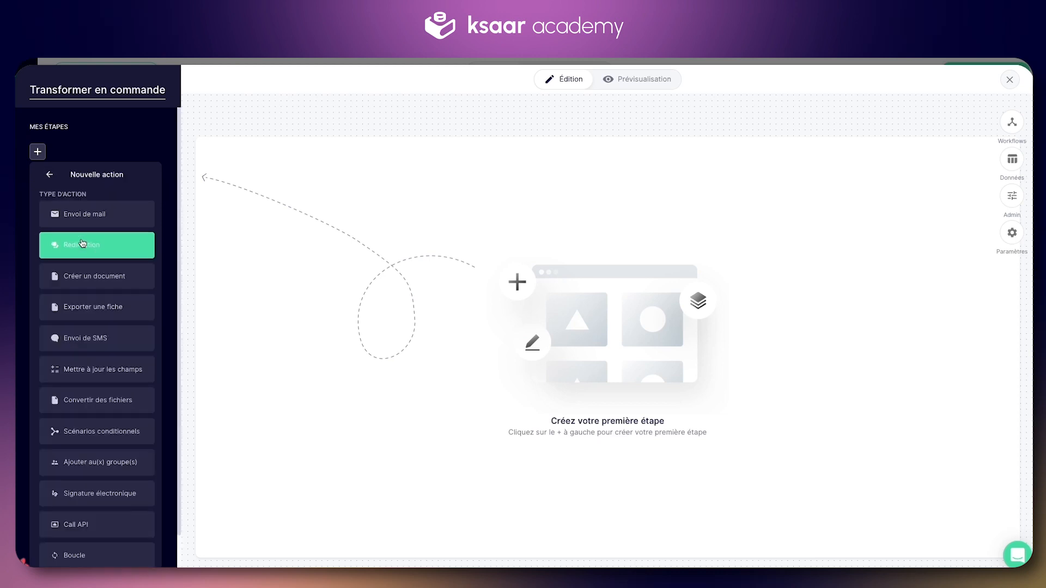
pyautogui.click(103, 550)
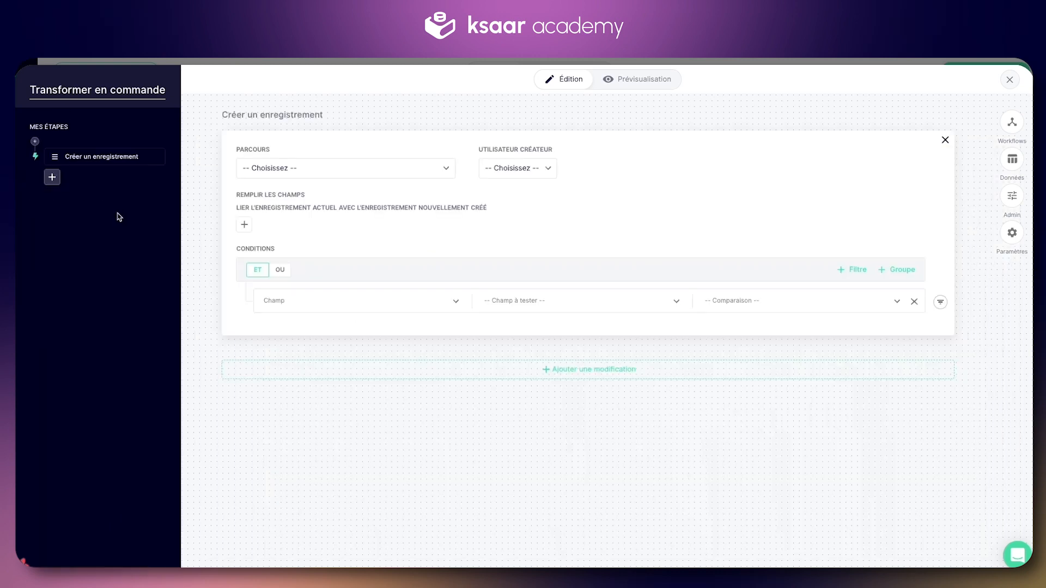
# Set the new record's workflow to Commande and its creator to L'utilisateur connecté.
pyautogui.click(323, 168)
pyautogui.scroll(-2, 311, 252)
pyautogui.scroll(2, 327, 249)
pyautogui.click(283, 230)
pyautogui.click(527, 168)
pyautogui.click(534, 223)
# Fill the Titre commande field with "Commande - " followed by the Titre devis variable.
pyautogui.click(622, 225)
pyautogui.click(917, 224)
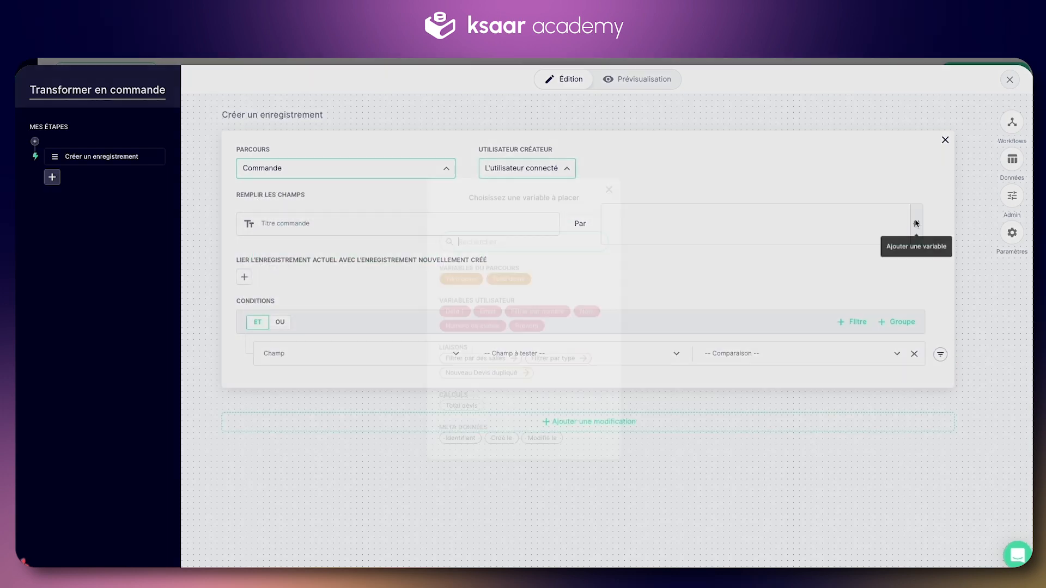
pyautogui.click(477, 280)
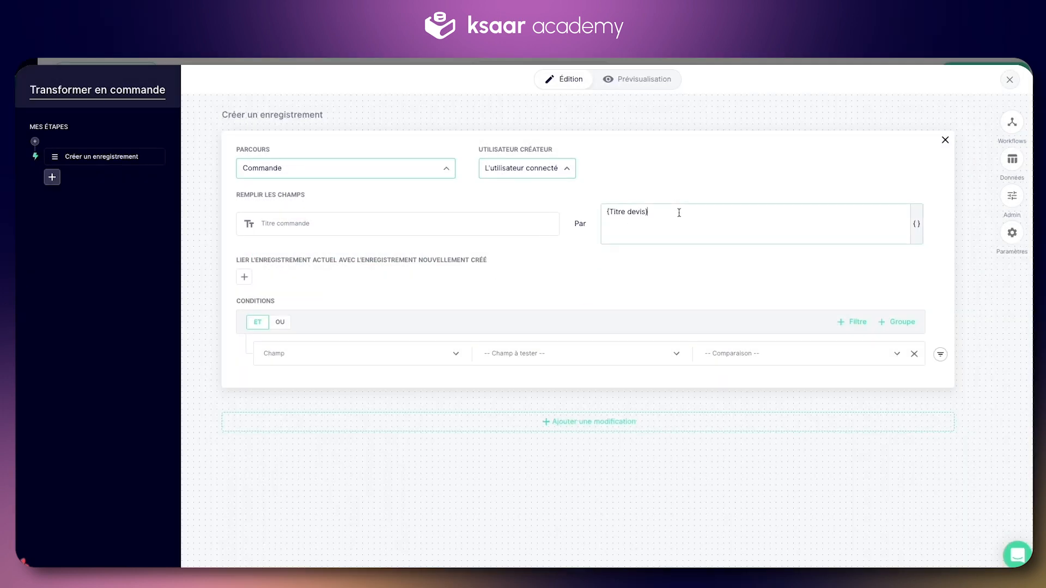
pyautogui.write('Commande -')
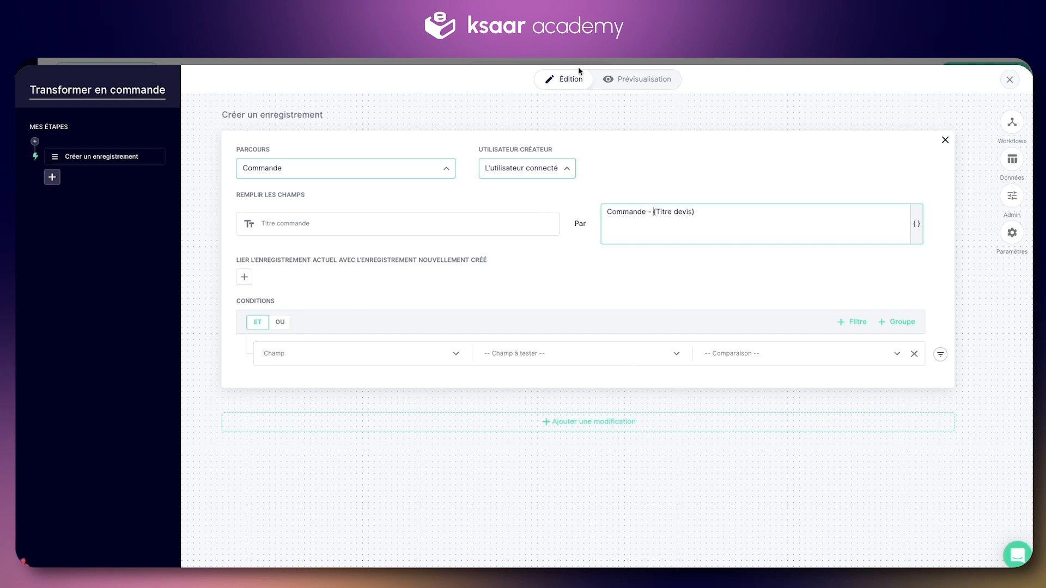
# Add a Page libre step after the record creation and insert a Parcours lié field in its first row.
pyautogui.click(51, 177)
pyautogui.click(71, 227)
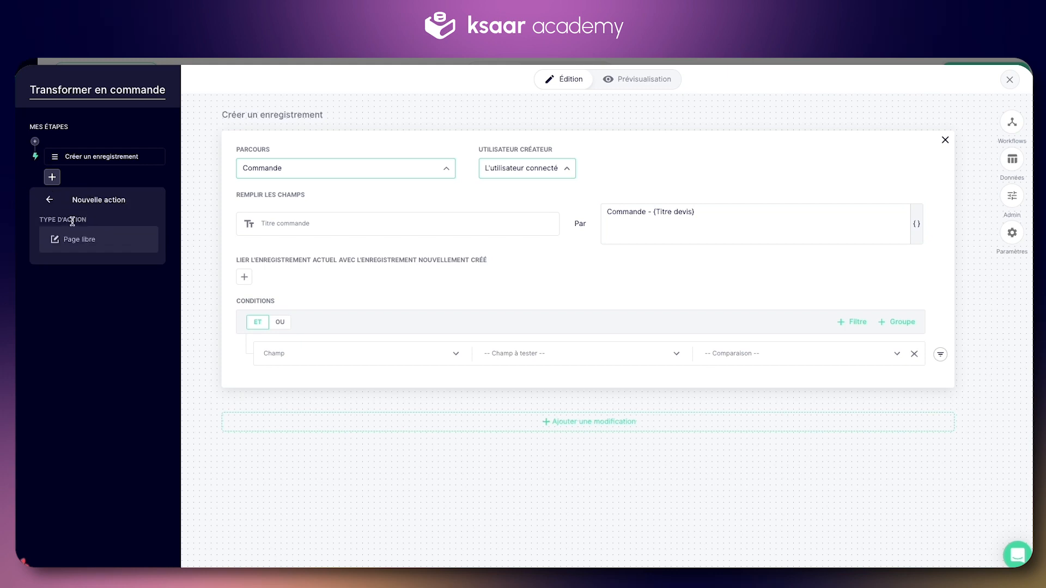
pyautogui.click(76, 238)
pyautogui.click(103, 195)
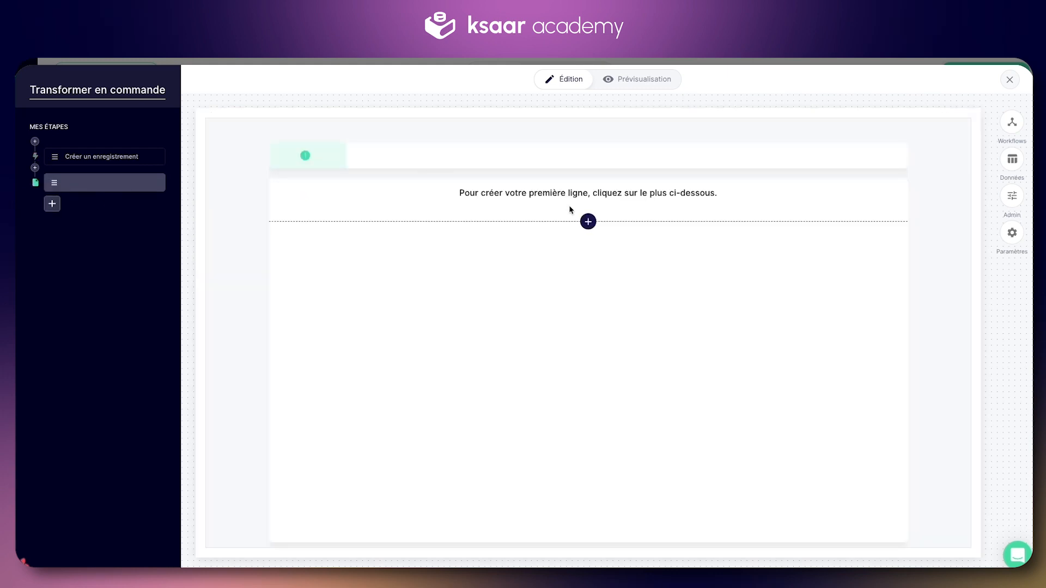
pyautogui.click(588, 221)
pyautogui.click(957, 127)
pyautogui.click(583, 246)
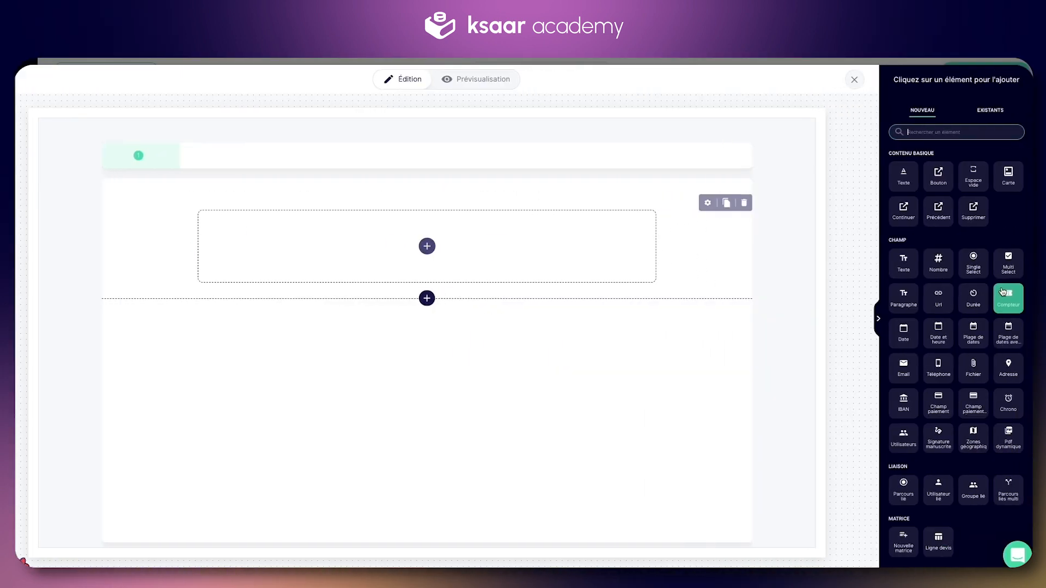
pyautogui.click(903, 409)
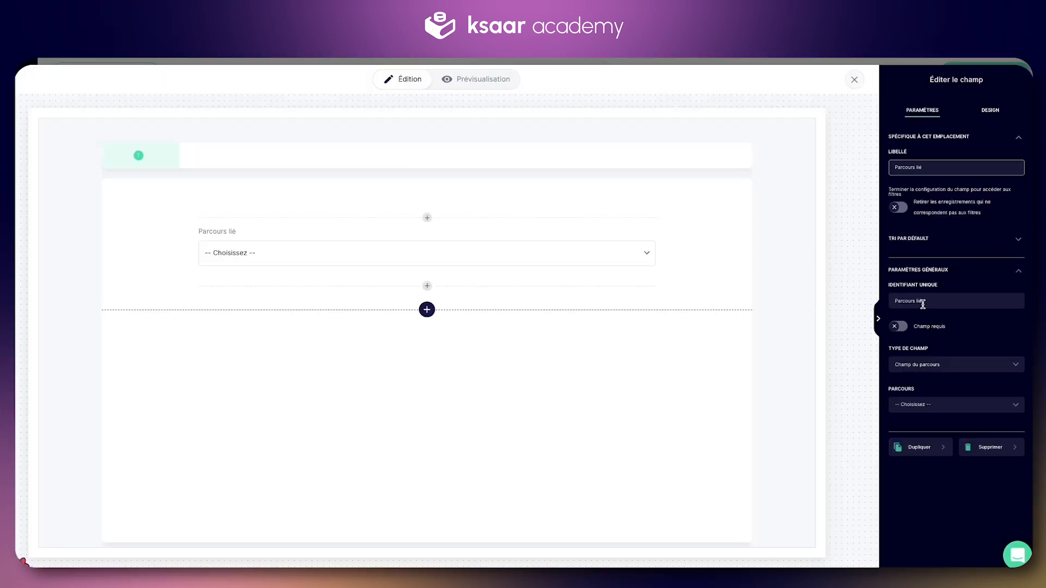
# Set the linked field's unique identifier to Nouvelle commande créée.
pyautogui.tripleClick(922, 304)
pyautogui.write('Co')
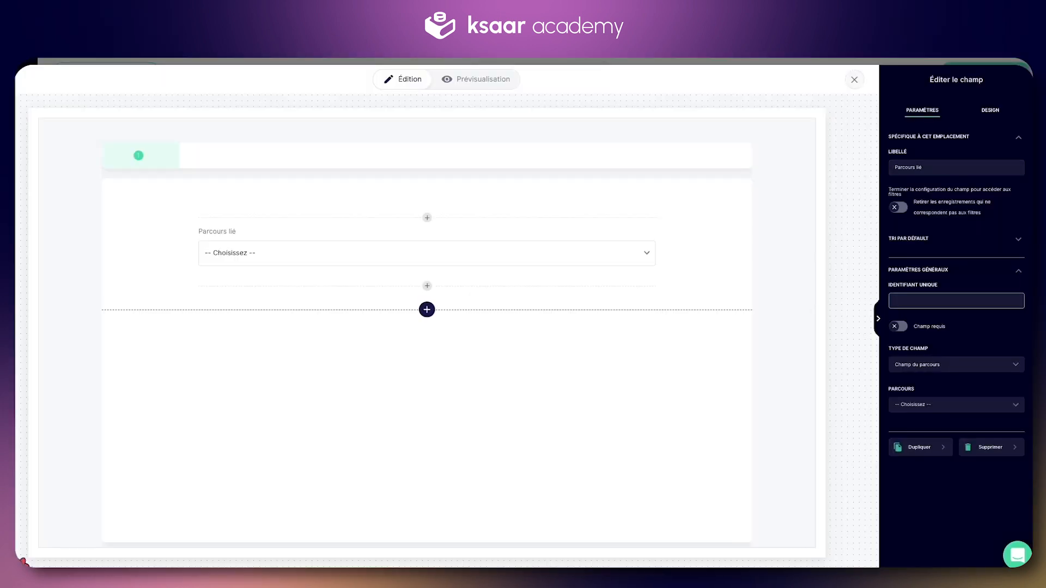
pyautogui.write('Nouvelle commande créé')
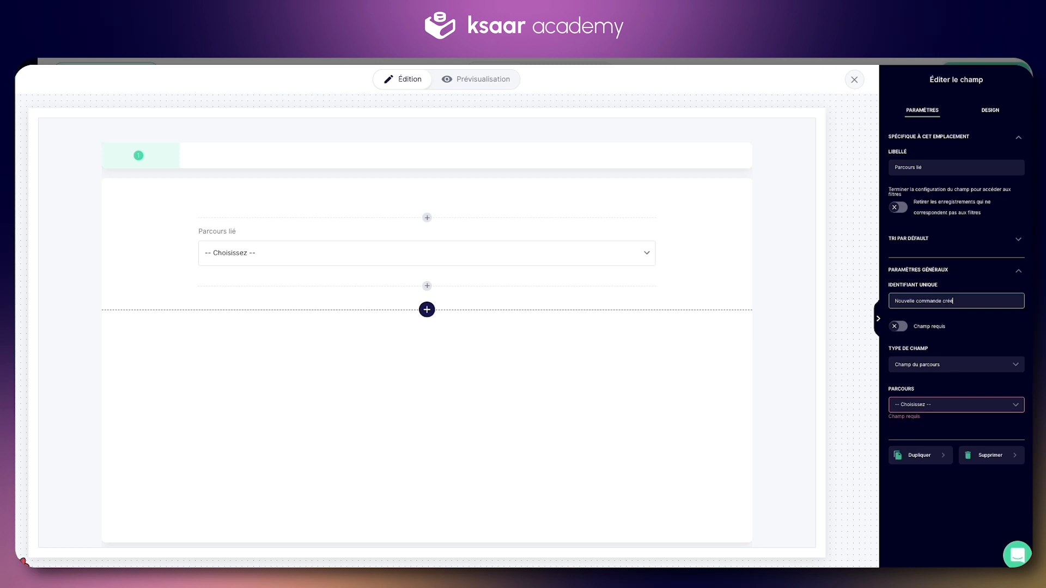
# Link the field to the Commande workflow, taking data from Tous les parcours réalisés and displaying the Titre commande column.
pyautogui.click(963, 361)
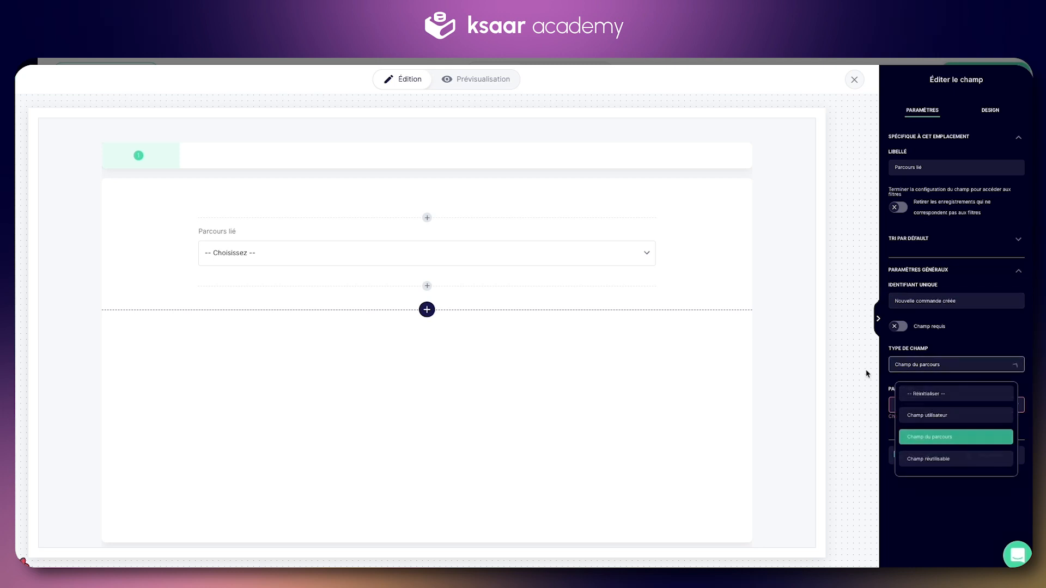
pyautogui.click(923, 407)
pyautogui.click(929, 452)
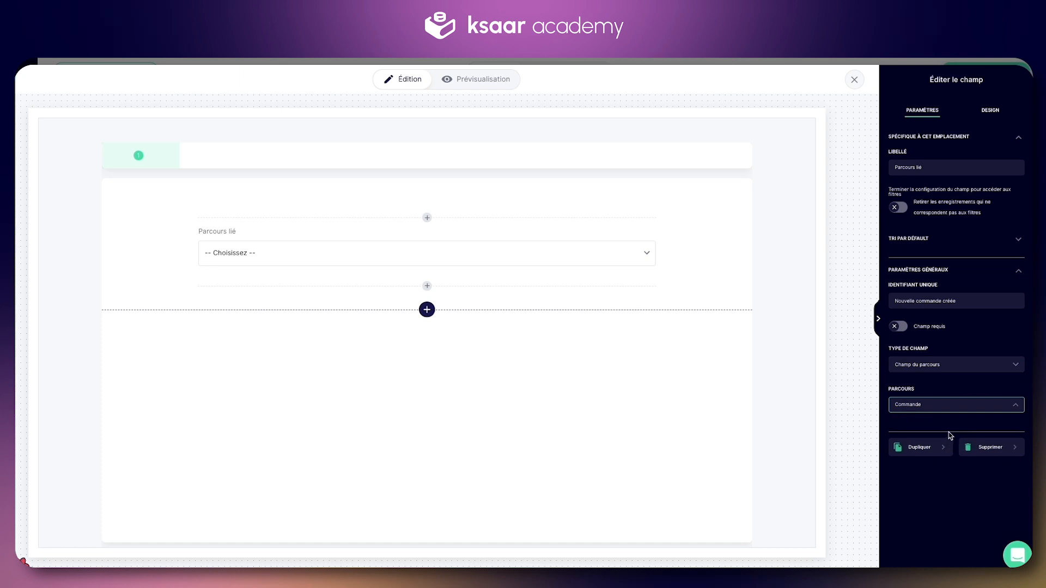
pyautogui.click(929, 453)
pyautogui.click(932, 527)
pyautogui.click(944, 491)
pyautogui.click(933, 546)
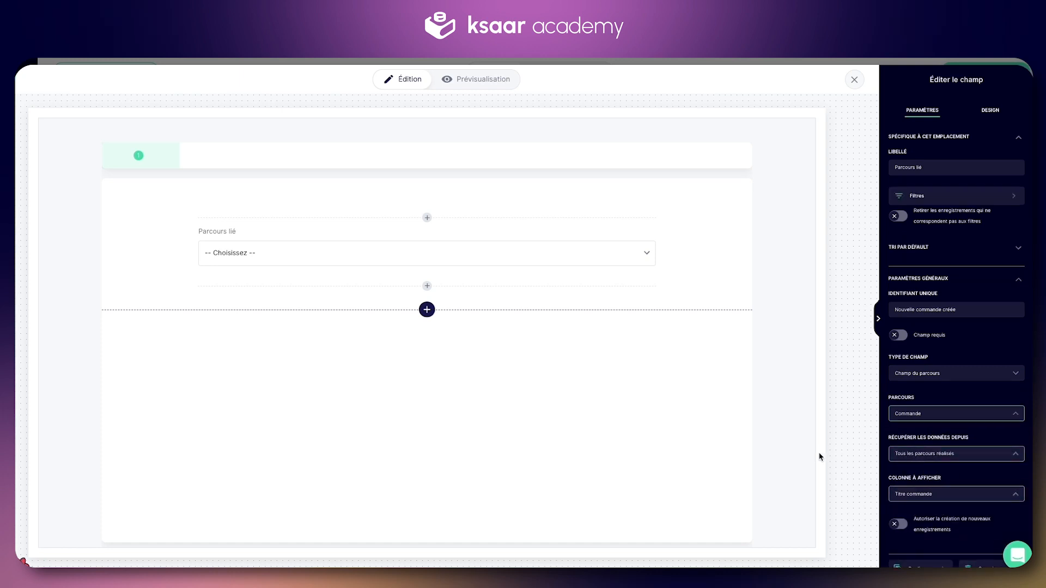
# In the Créer un enregistrement step, link the current record to the newly created one through Nouvelle commande créée.
pyautogui.click(878, 319)
pyautogui.click(84, 161)
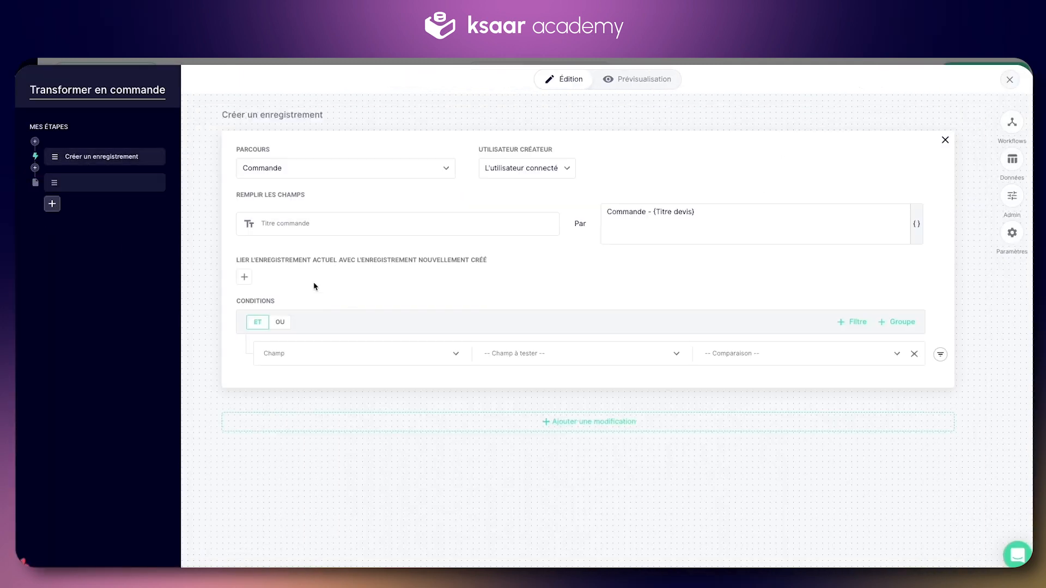
pyautogui.click(243, 278)
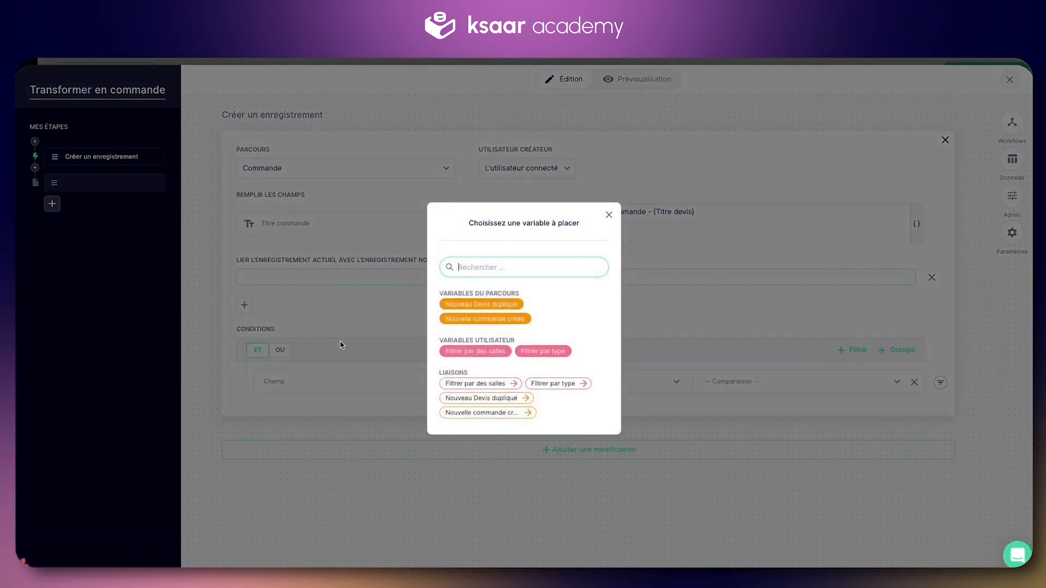
pyautogui.click(489, 319)
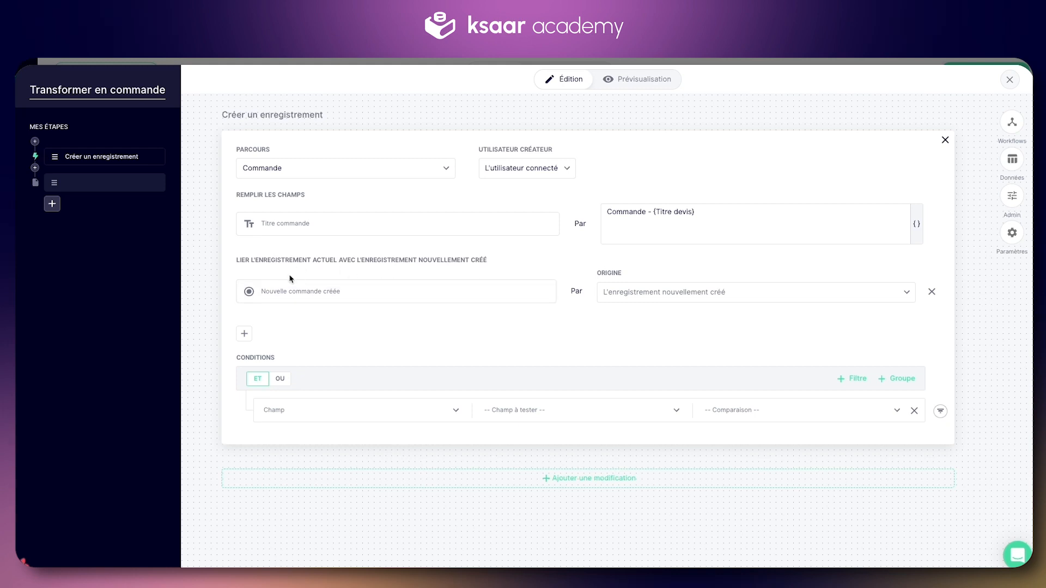
# Delete the unnamed free page step and add a Boucle action after Créer un enregistrement.
pyautogui.click(156, 183)
pyautogui.click(148, 218)
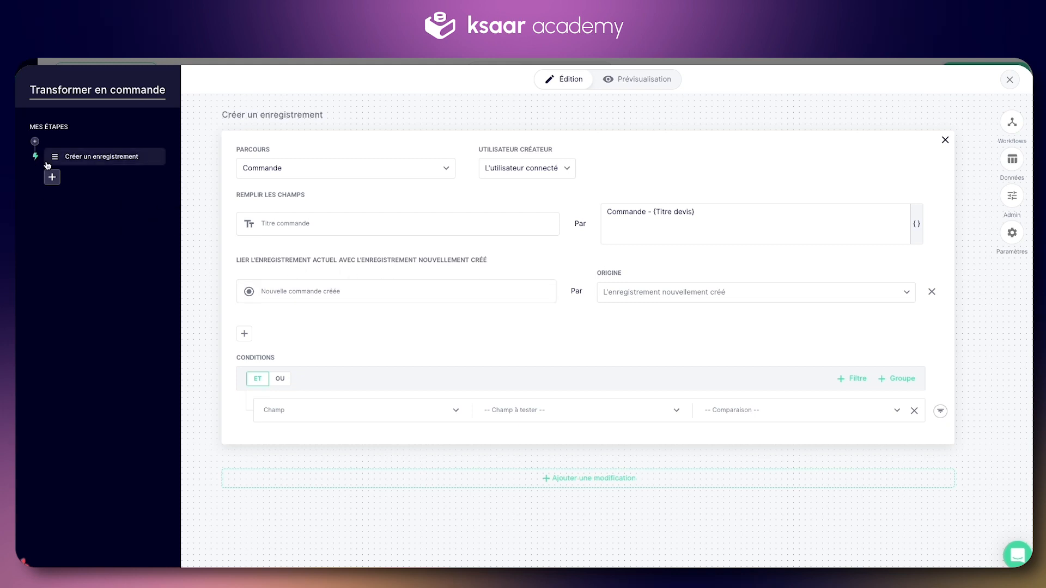
pyautogui.click(52, 177)
pyautogui.click(93, 256)
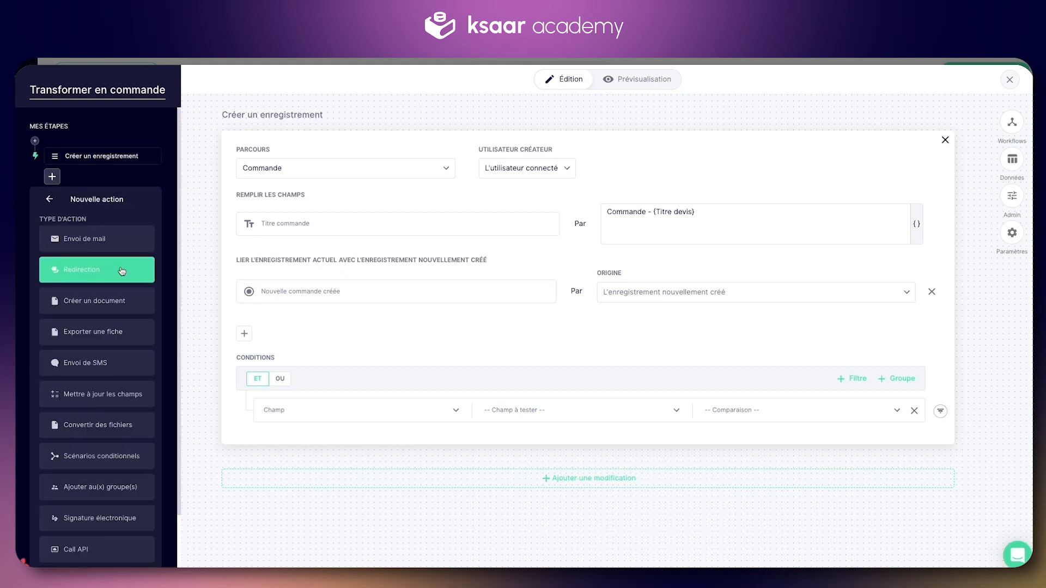
pyautogui.scroll(-4, 98, 485)
pyautogui.click(100, 516)
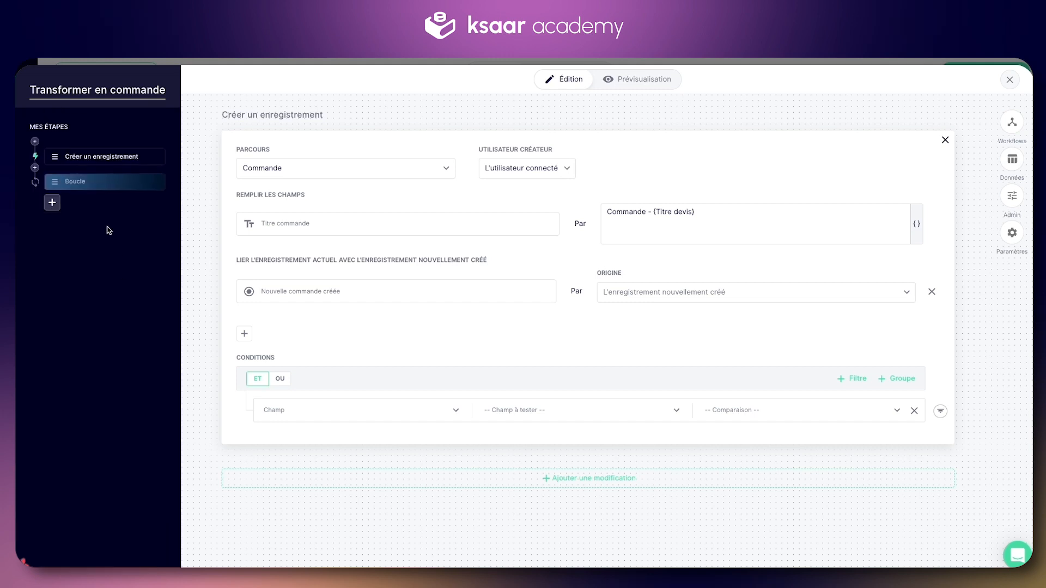
# Open the Boucle settings and make the loop iterate over the Ligne devis workflow.
pyautogui.click(112, 185)
pyautogui.click(370, 177)
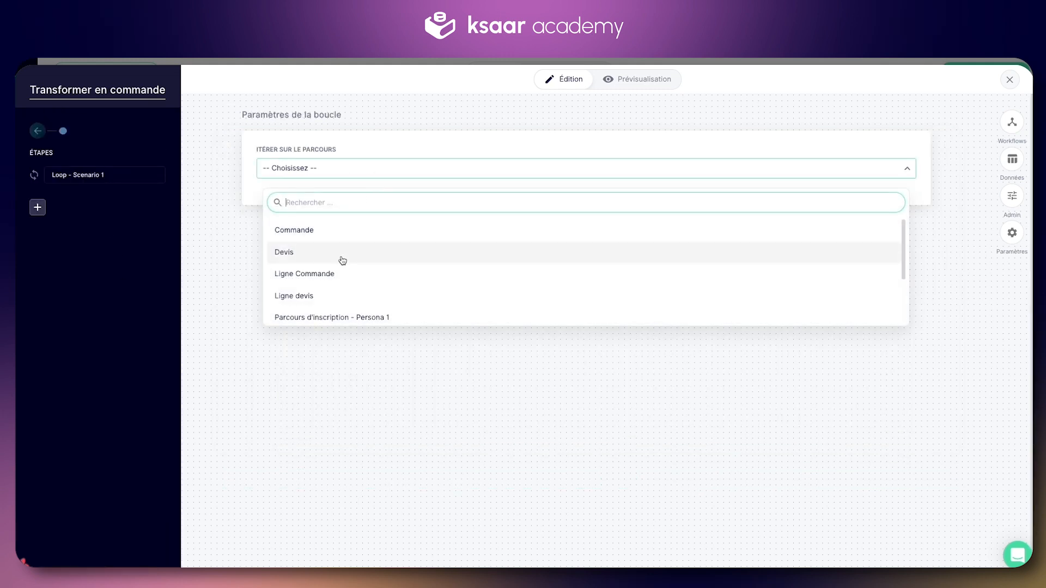
pyautogui.scroll(-1, 338, 270)
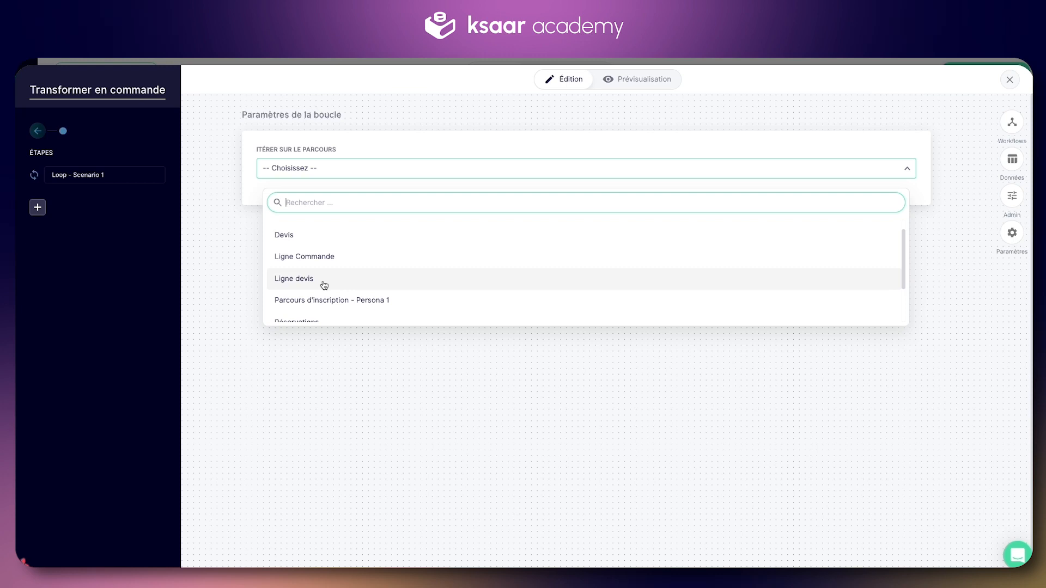
pyautogui.click(324, 285)
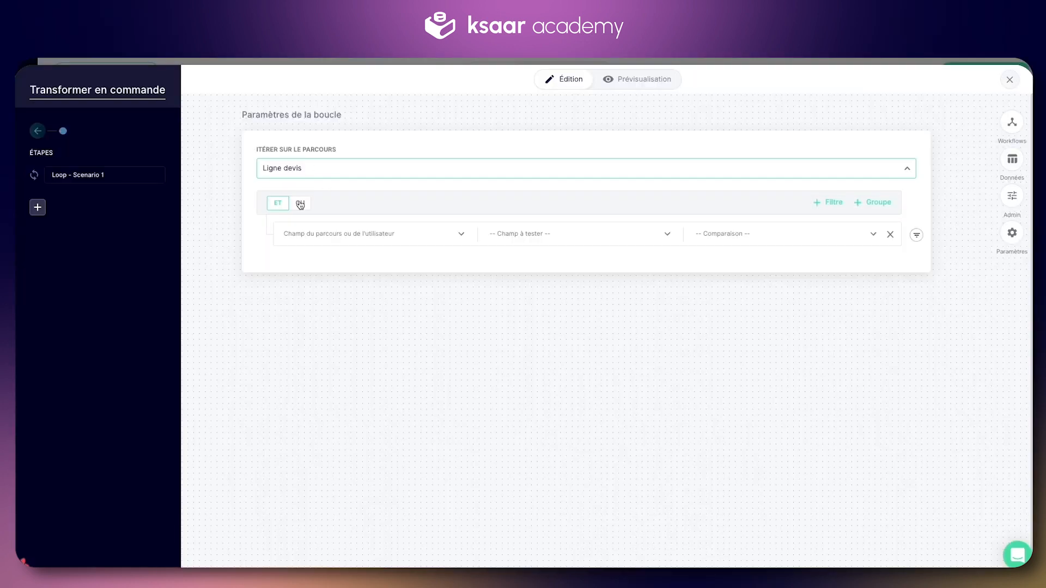
# Filter the loop on Linked Devis with Réponse sélectionnée Égal à Parcours (Fiche) en cours.
pyautogui.click(522, 233)
pyautogui.write('de')
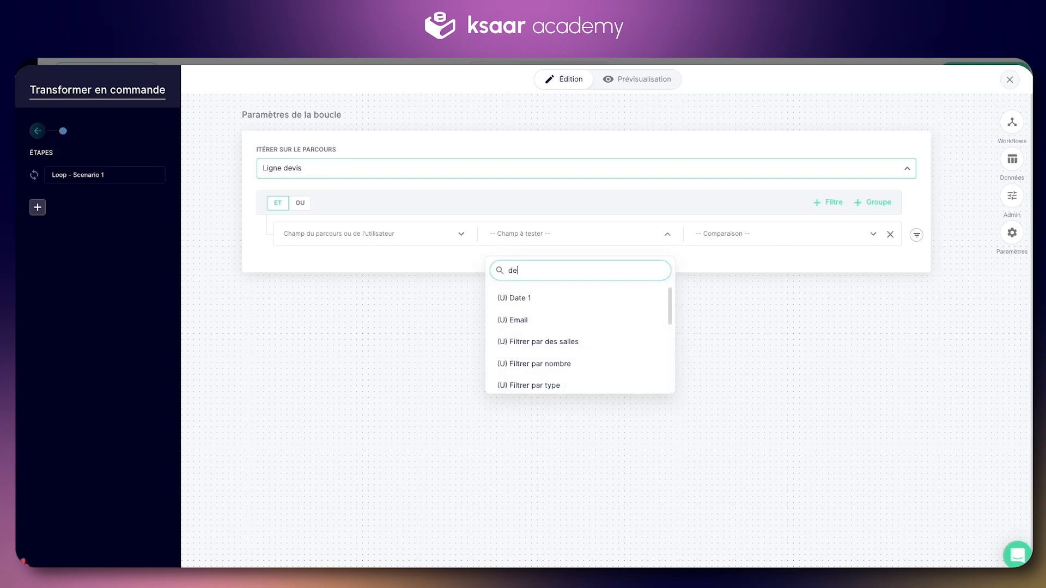
pyautogui.write('vis')
pyautogui.click(545, 297)
pyautogui.click(780, 234)
pyautogui.click(788, 314)
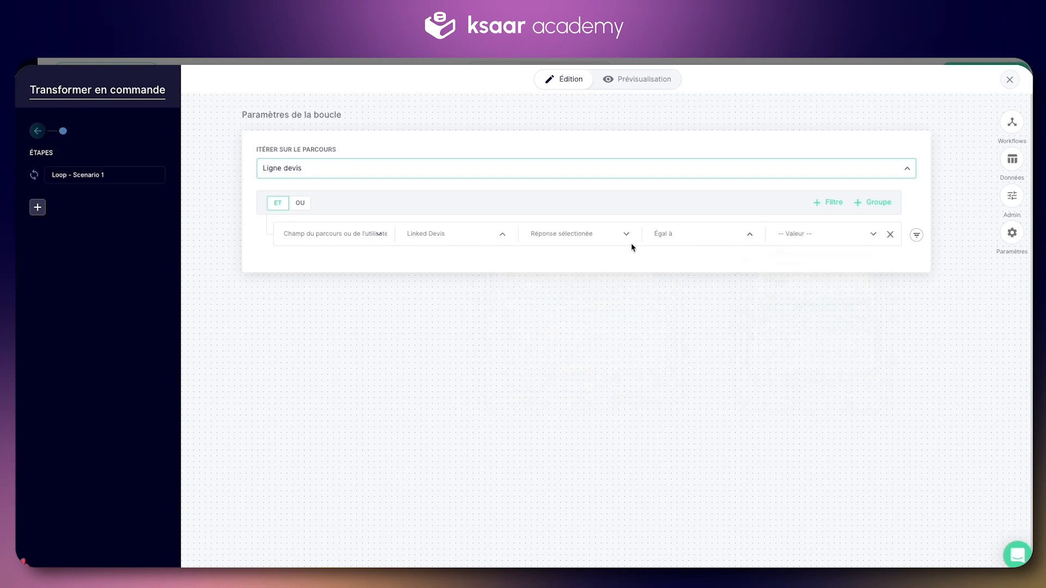
pyautogui.click(831, 240)
pyautogui.click(838, 274)
# Add a Créer un enregistrement action inside the loop for Ligne Commande, with L'utilisateur connecté as creator.
pyautogui.click(37, 207)
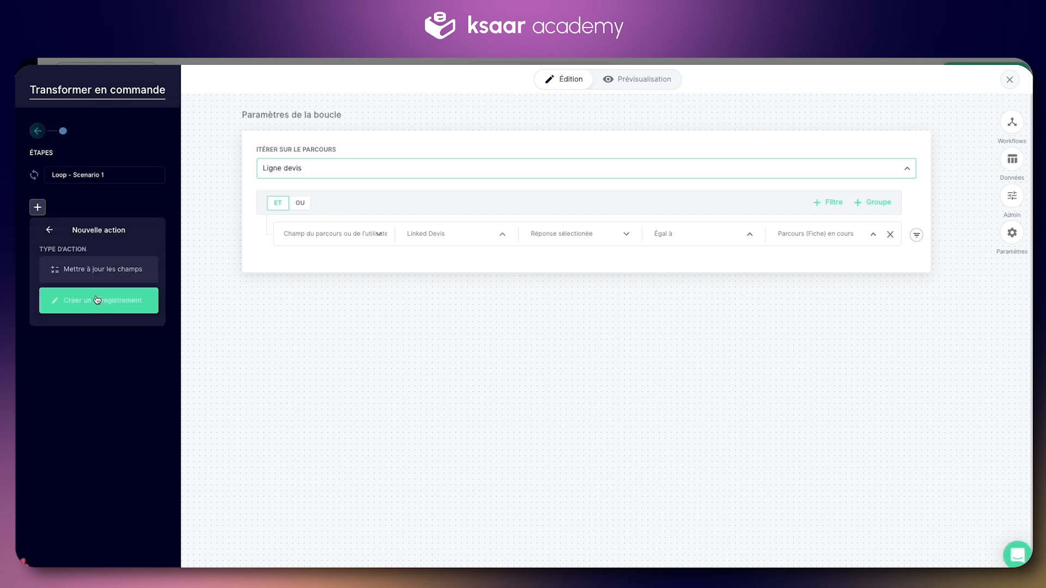
pyautogui.click(95, 302)
pyautogui.click(118, 218)
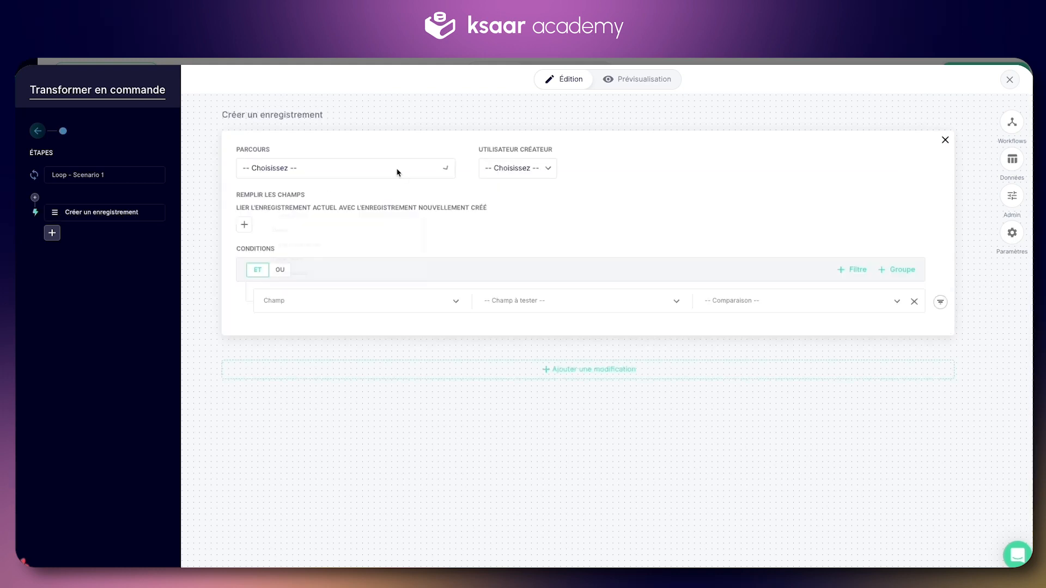
pyautogui.click(305, 273)
pyautogui.click(534, 171)
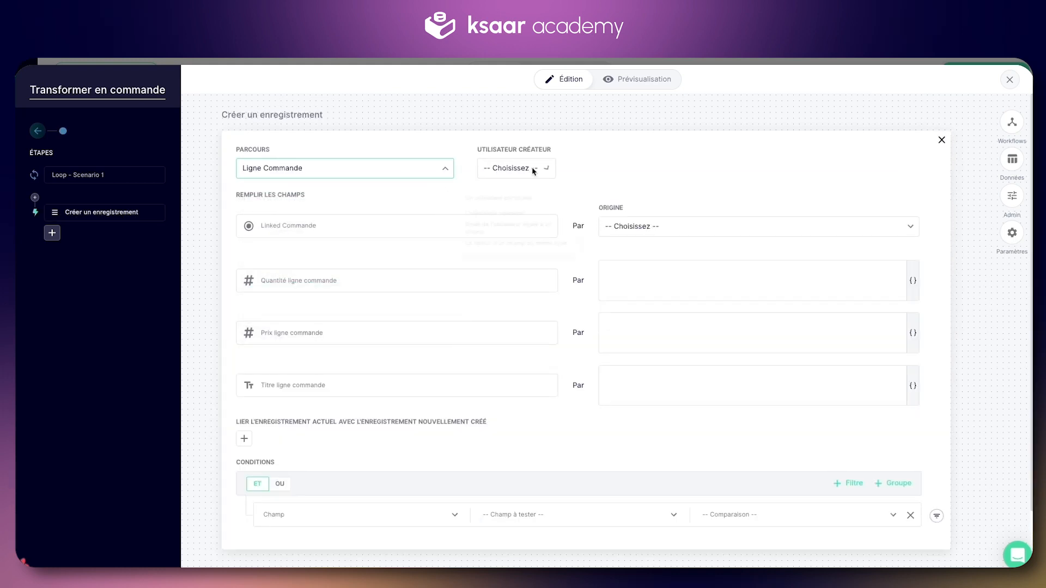
pyautogui.click(518, 223)
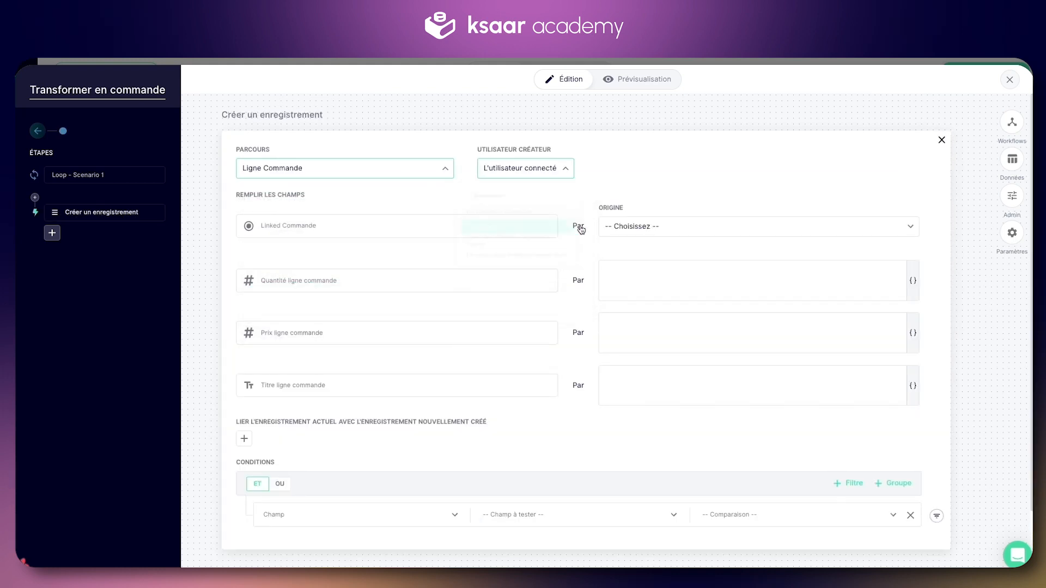
# Fill Linked Commande with La valeur d'un champ du même type, using the Nouvelle commande créée variable.
pyautogui.click(656, 227)
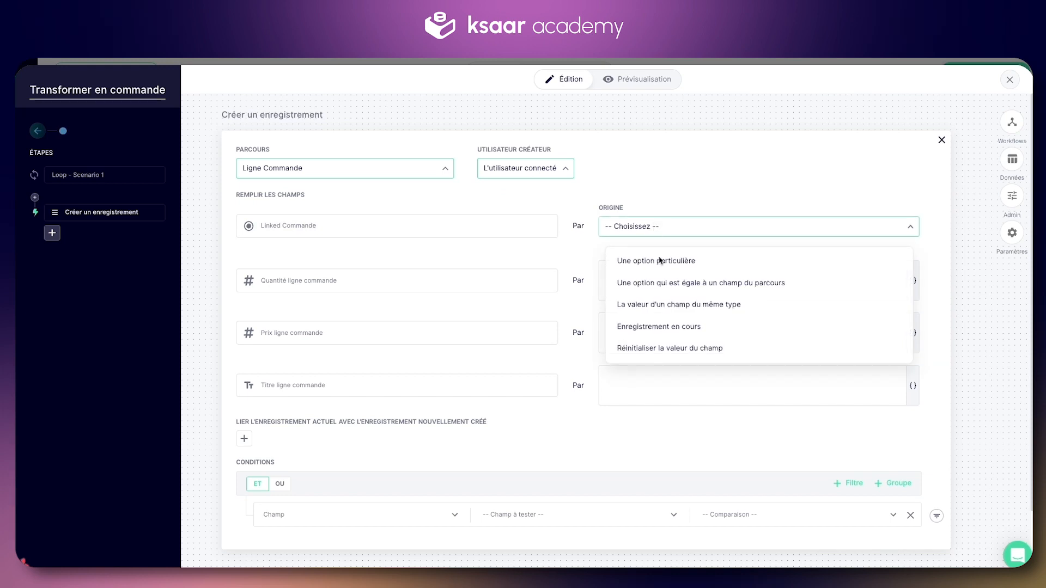
pyautogui.click(694, 305)
pyautogui.click(754, 227)
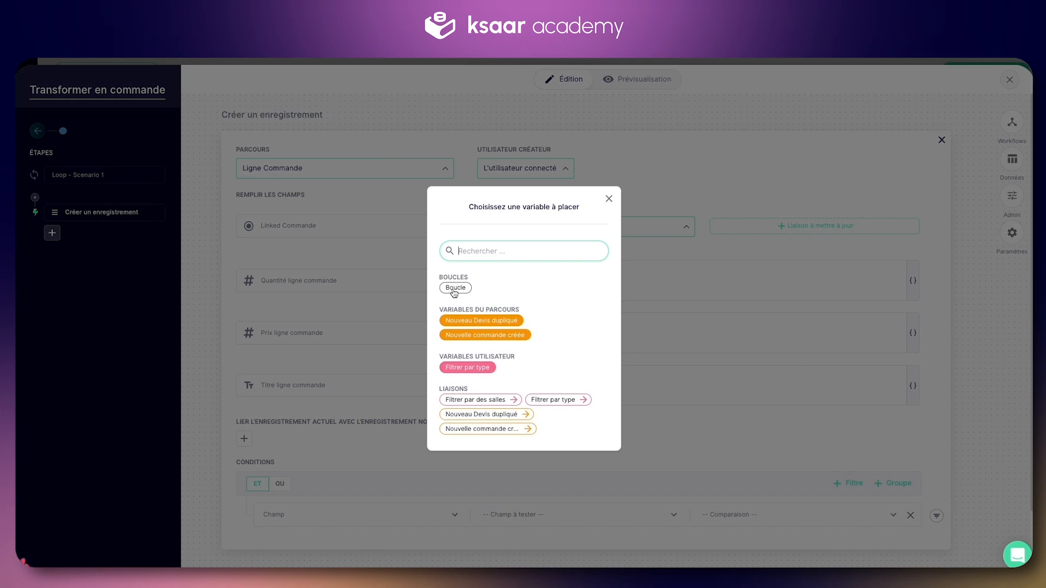
pyautogui.click(455, 288)
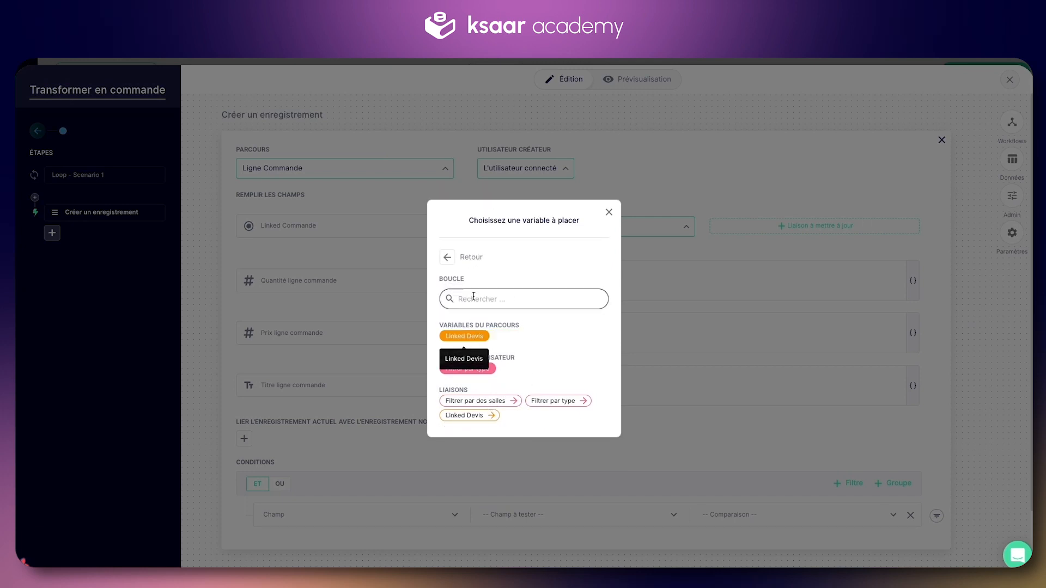
pyautogui.click(449, 261)
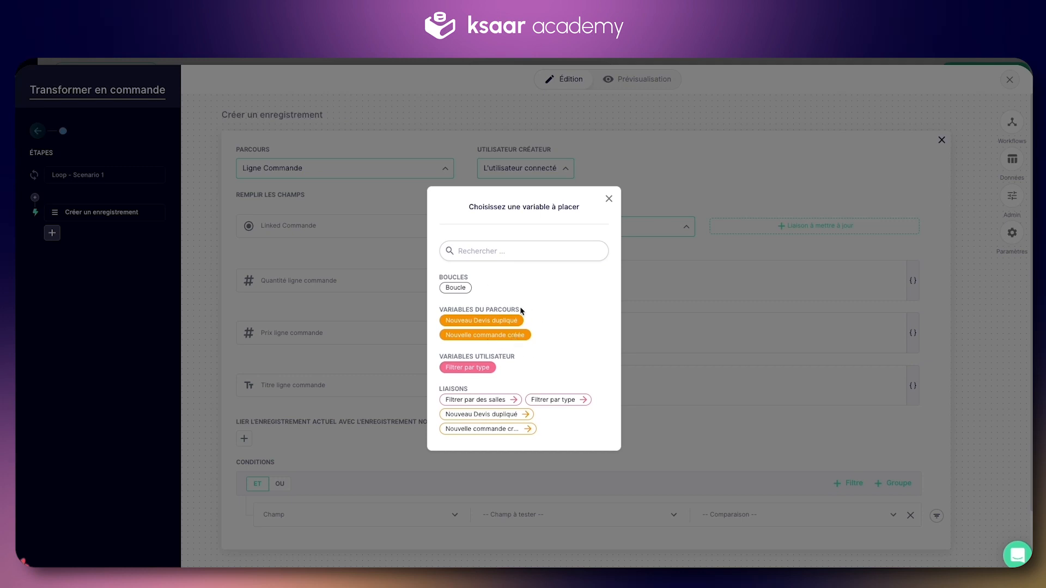
pyautogui.click(511, 340)
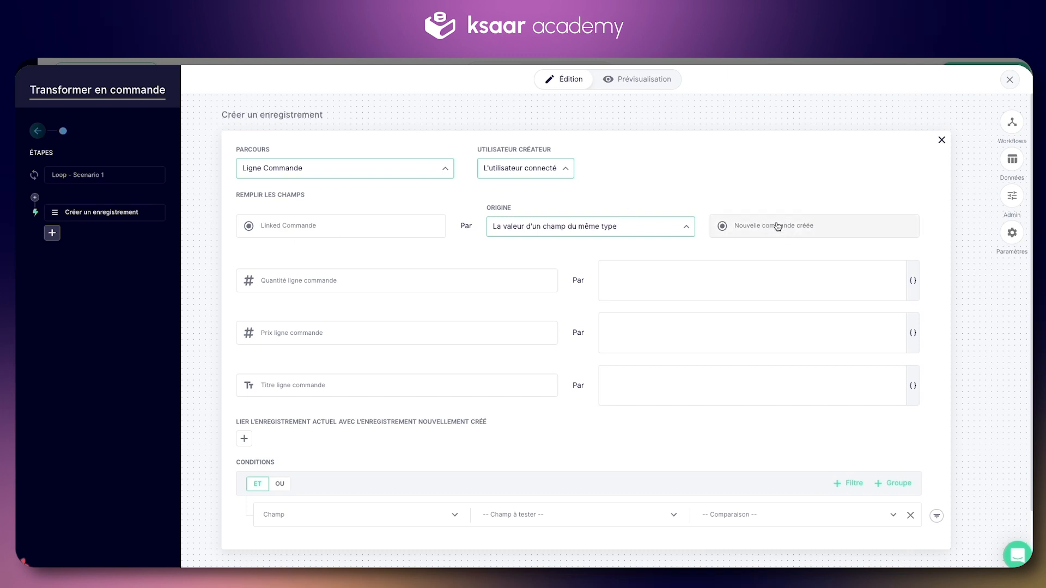
# Fill Quantité ligne commande with the loop's Quantité variable.
pyautogui.click(667, 262)
pyautogui.click(911, 280)
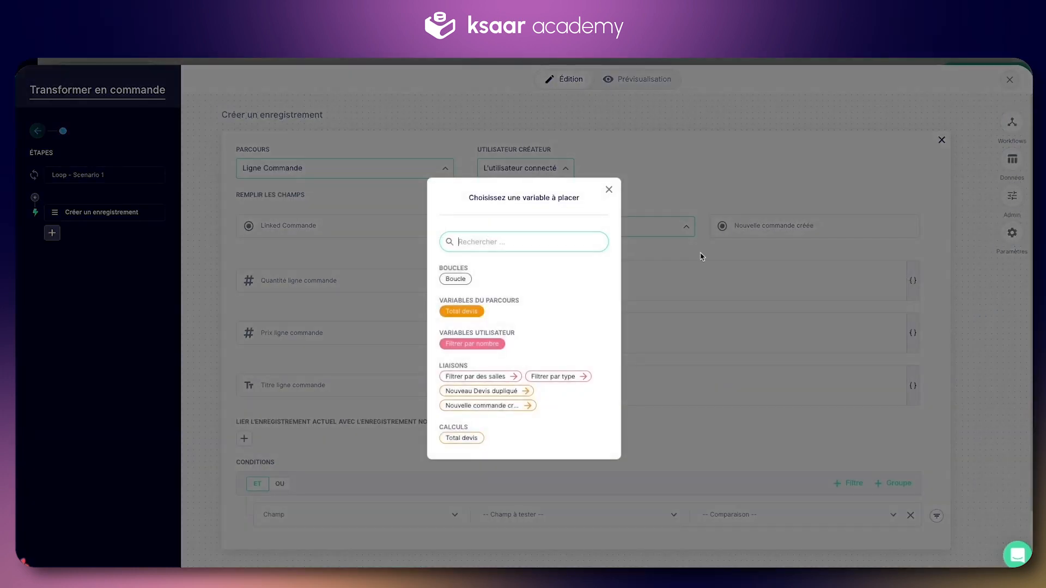
pyautogui.click(457, 279)
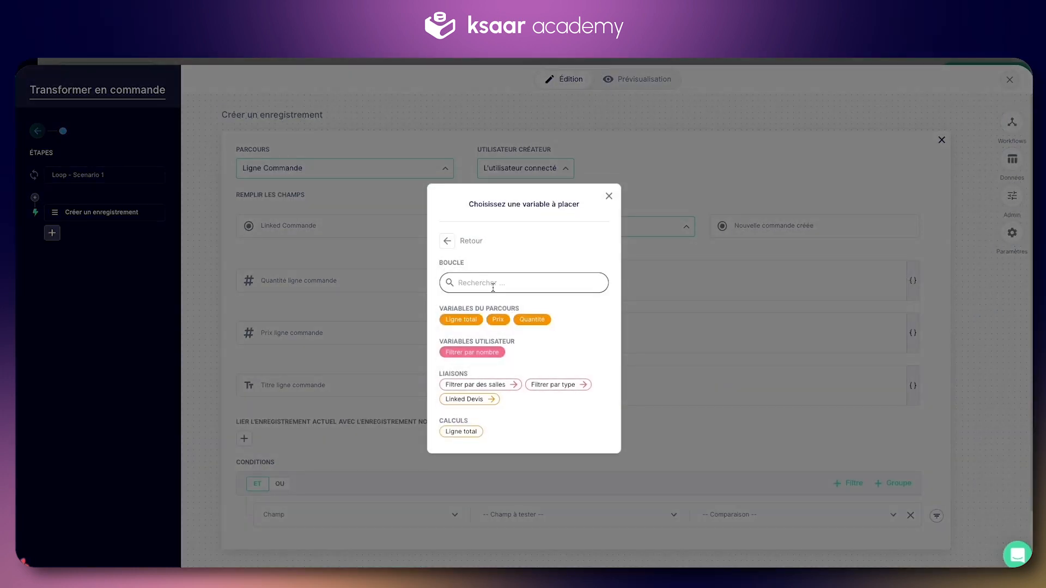
pyautogui.click(540, 319)
# Fill Prix ligne commande with the loop's Prix variable.
pyautogui.click(827, 347)
pyautogui.click(912, 333)
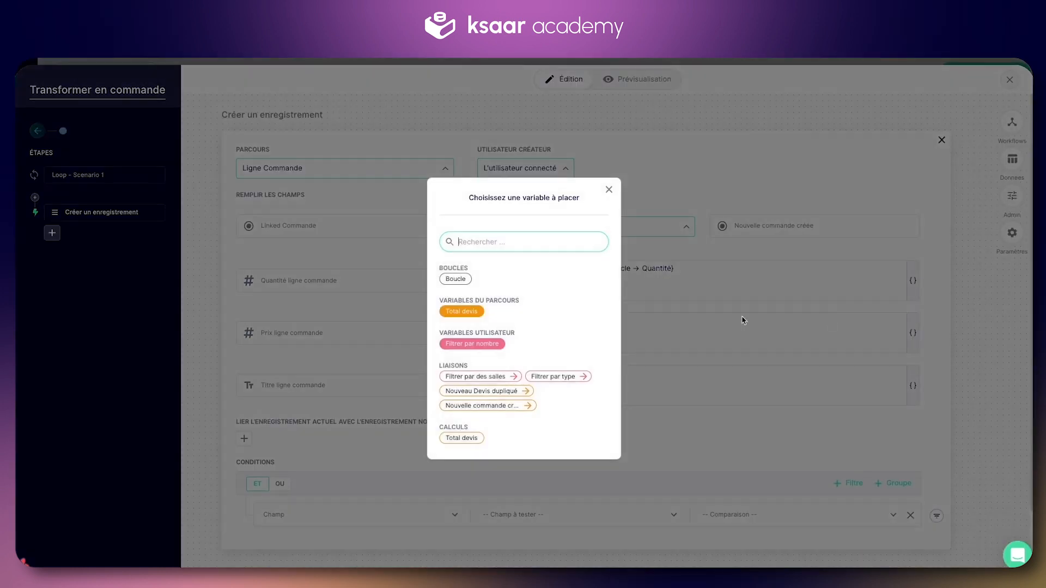
pyautogui.click(455, 279)
pyautogui.click(508, 319)
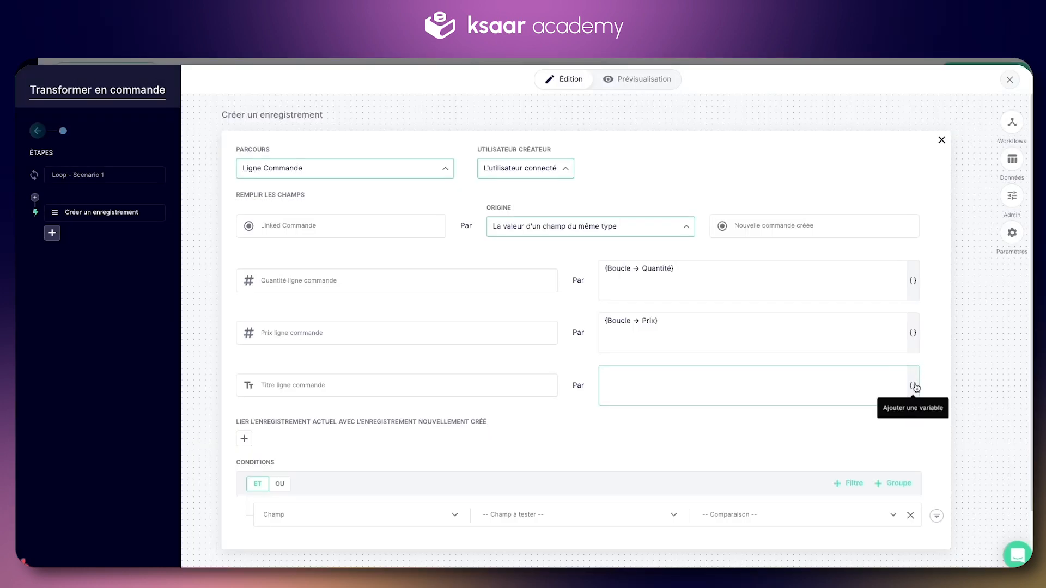
# Fill Titre ligne commande with "Commande - " followed by the loop's Titre ligne variable, and close the workflow editor.
pyautogui.click(913, 385)
pyautogui.click(455, 255)
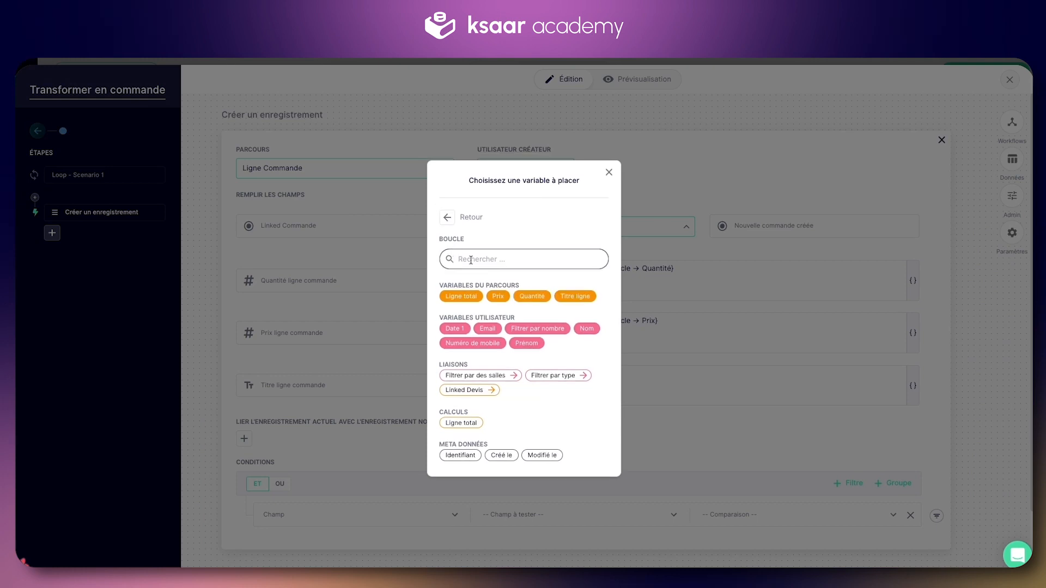
pyautogui.click(575, 296)
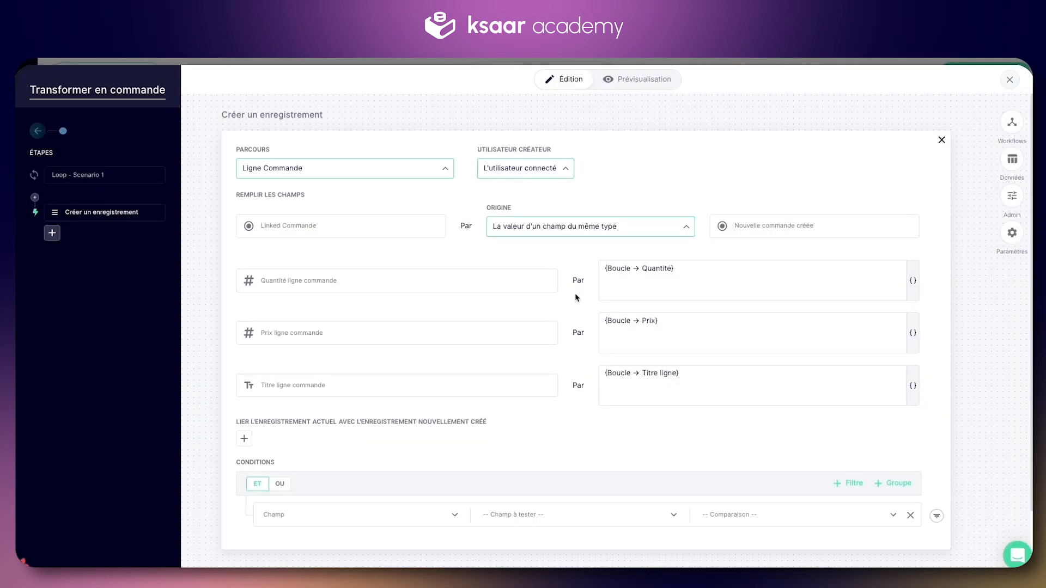
pyautogui.write('Commande -')
pyautogui.click(673, 397)
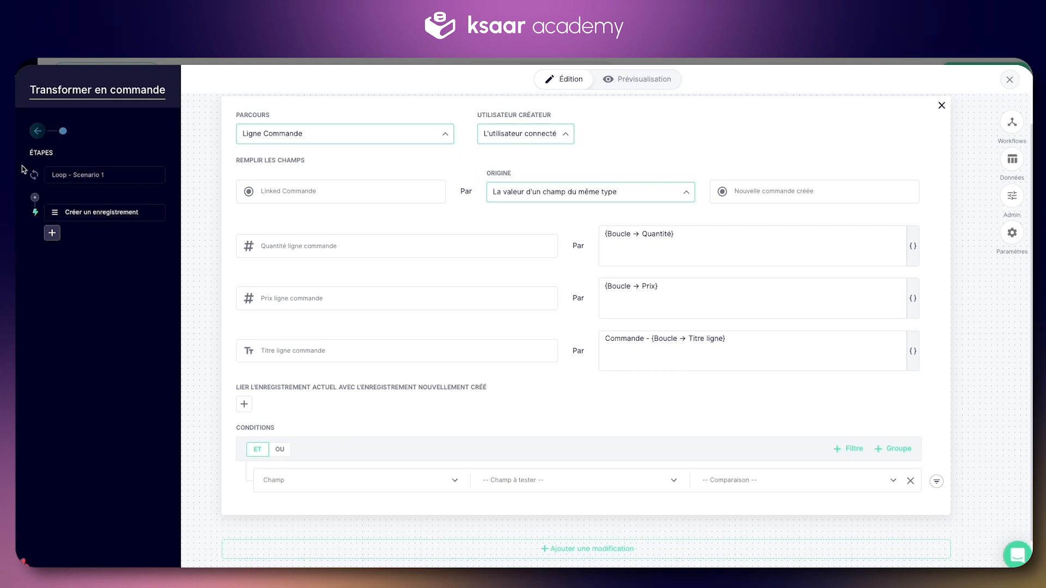
pyautogui.click(1009, 80)
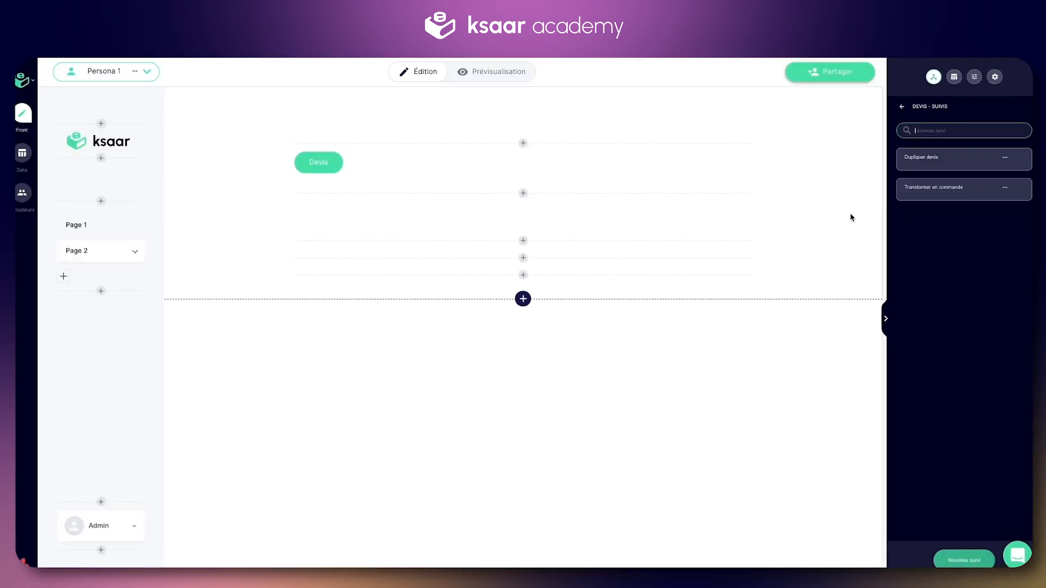
# Add the Transformer en commande workflow as a column of the Devis table on Page 2.
pyautogui.click(590, 338)
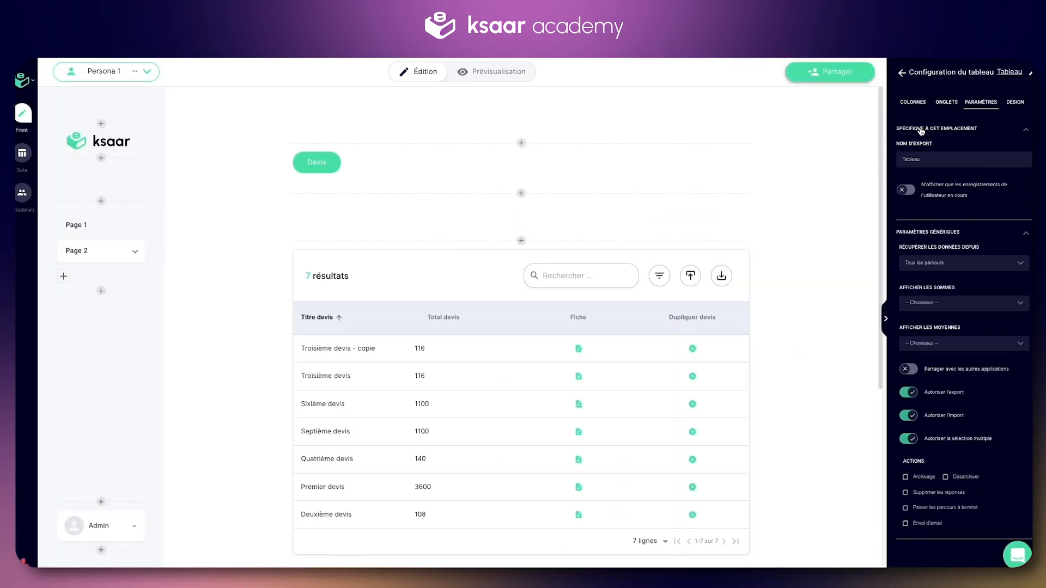
pyautogui.click(913, 102)
pyautogui.click(1002, 148)
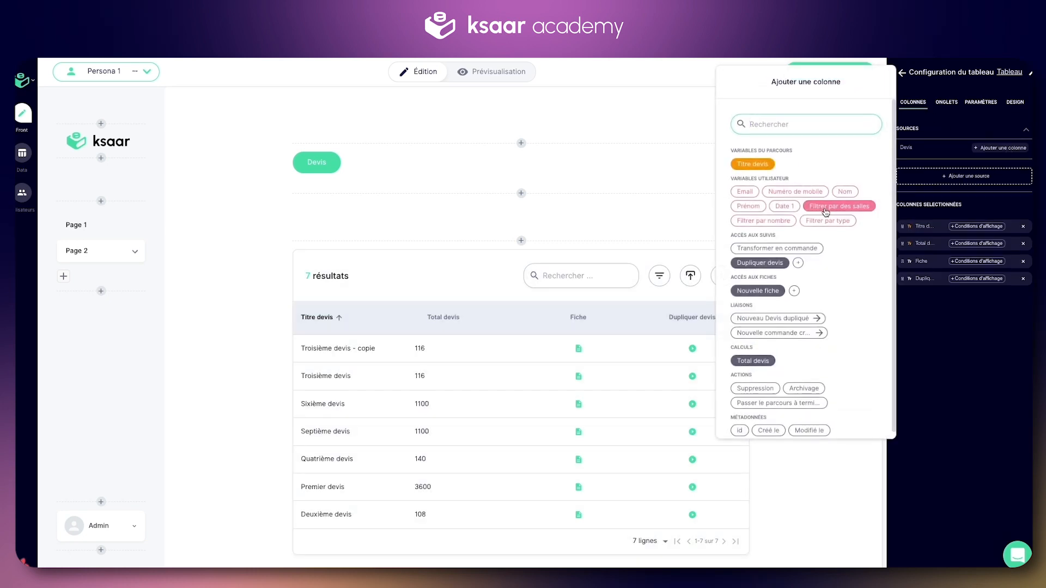
pyautogui.click(783, 248)
pyautogui.click(826, 483)
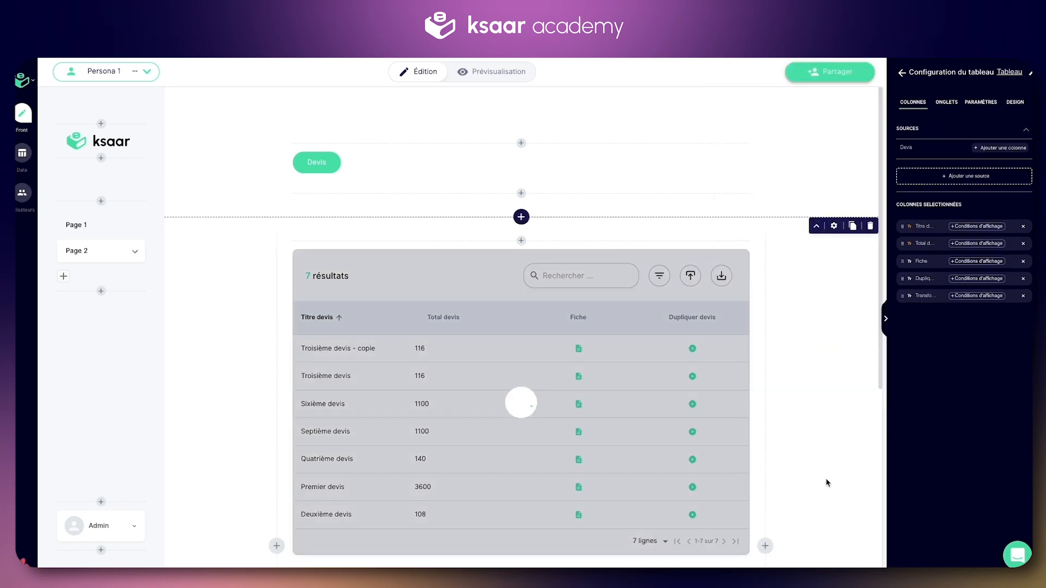
# Run Transformer en commande on the Septième devis row in the live application.
pyautogui.scroll(-5, 812, 343)
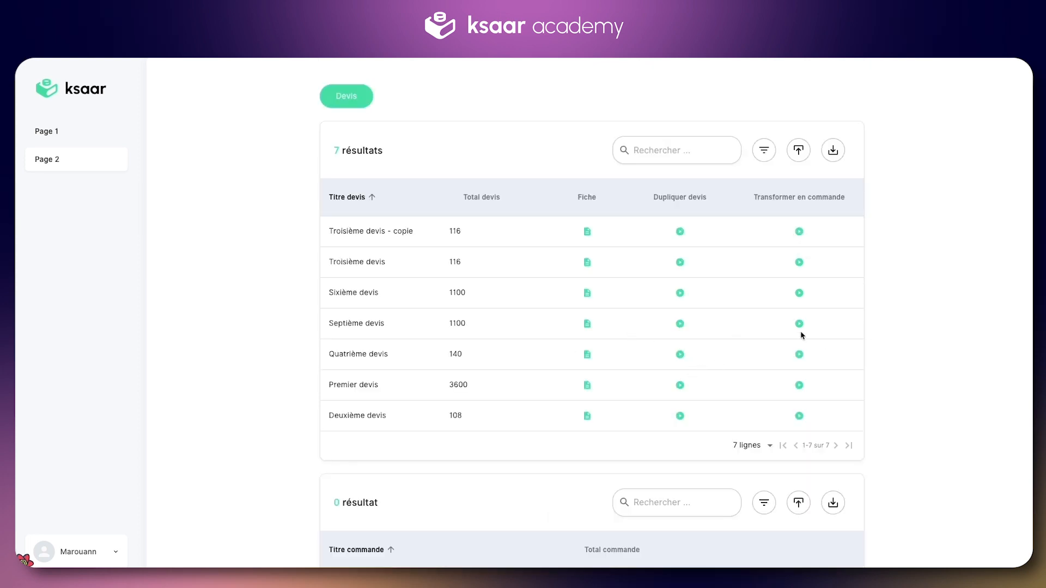
pyautogui.click(798, 323)
pyautogui.scroll(-1, 711, 361)
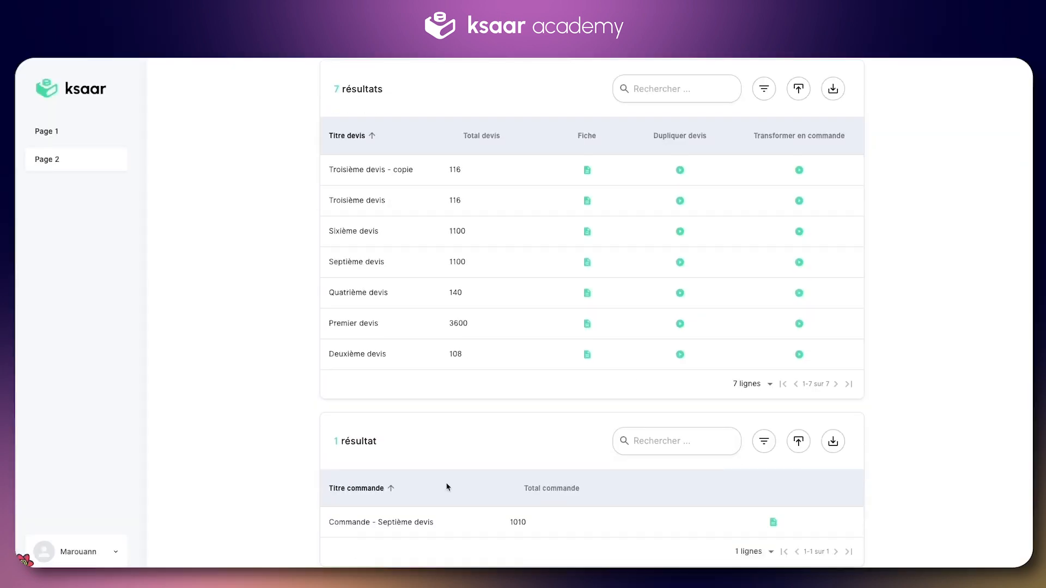
# Open the record of the Commande - Septième devis order and check the titles of its copied lines.
pyautogui.click(774, 522)
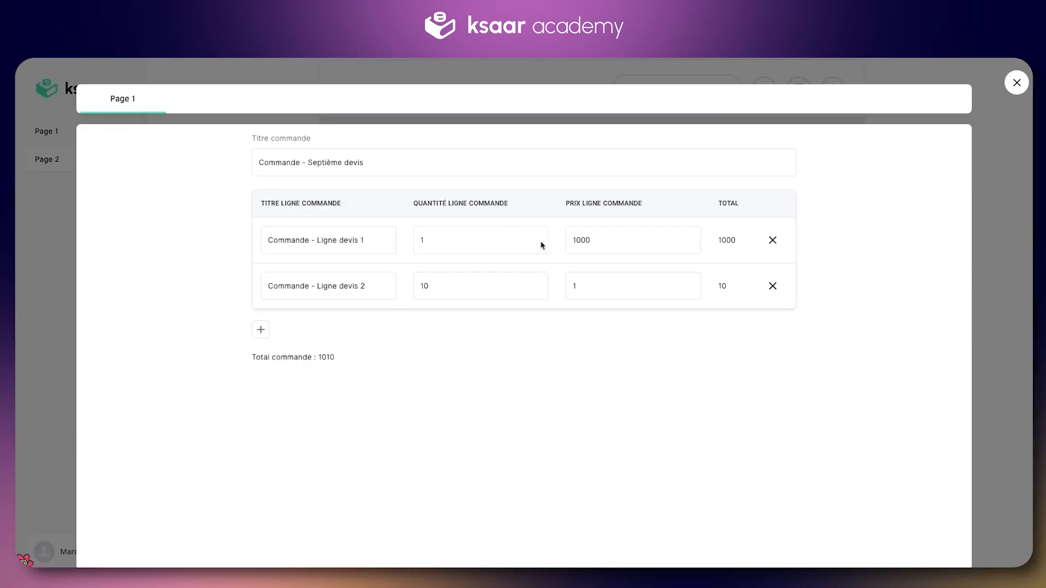
pyautogui.doubleClick(282, 239)
pyautogui.hotkey('ctrl', 'a')
pyautogui.click(391, 289)
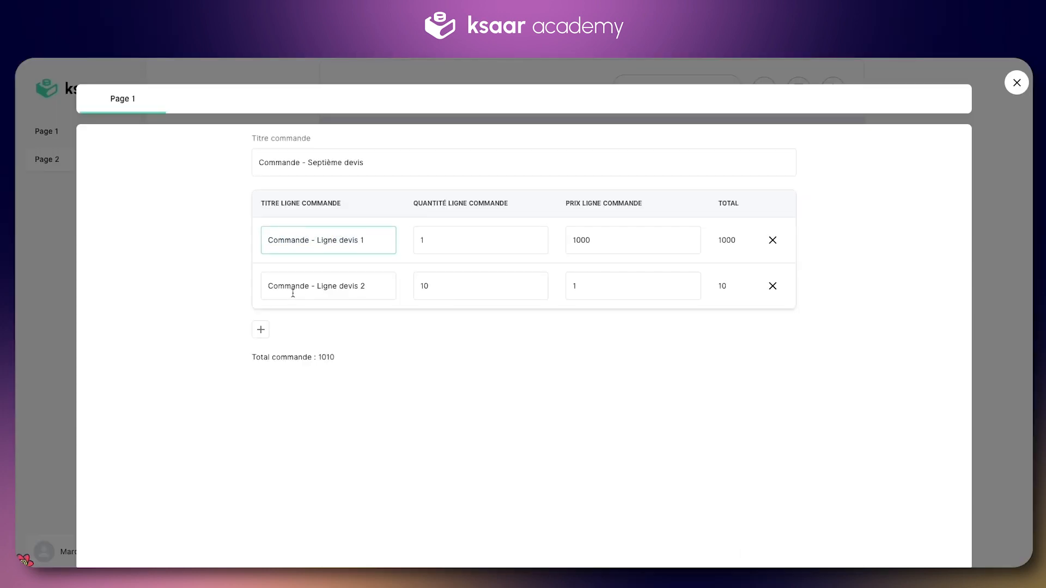